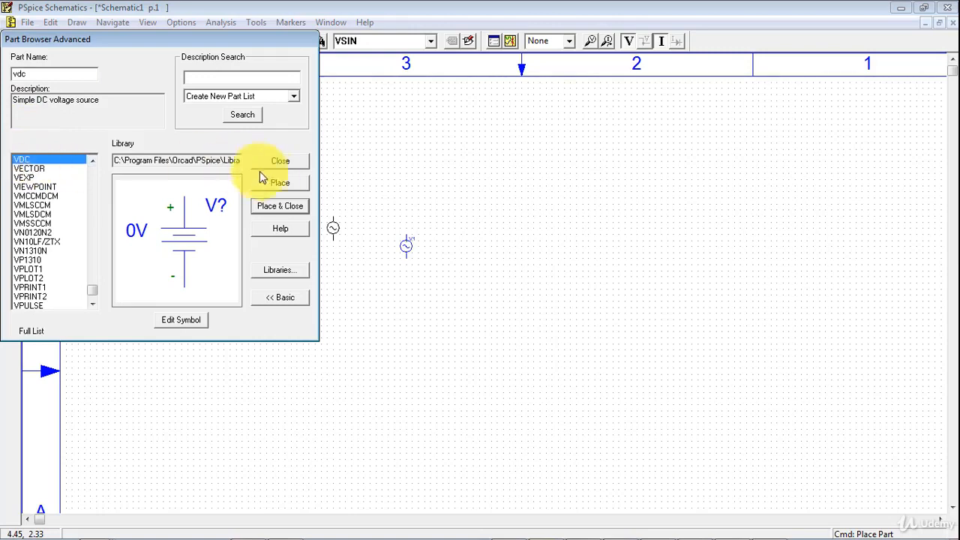
Place two VDC sources side by side above the AC source, rotated so their positive terminals face down.
{"action": "left_click", "coordinate": [279, 185]}
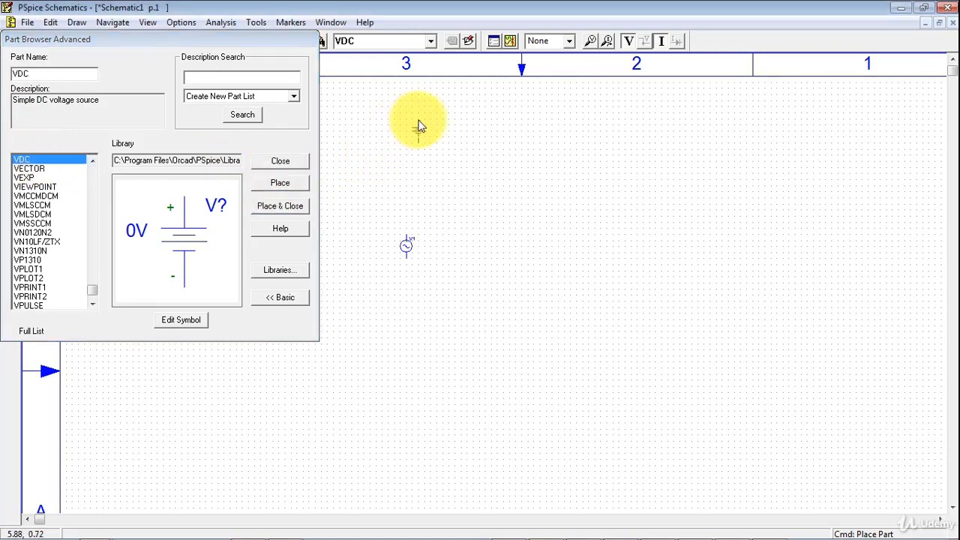
{"action": "key", "text": "ctrl+r"}
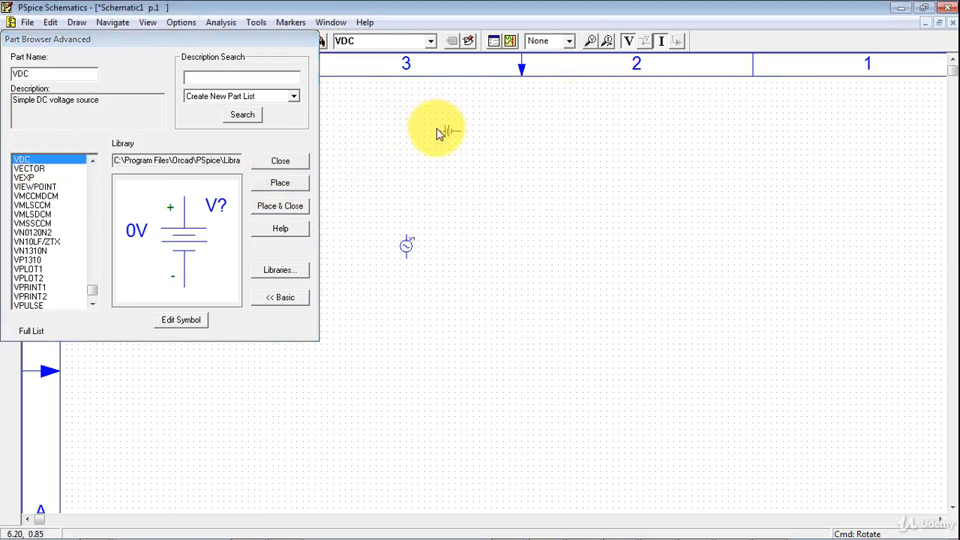
{"action": "left_click", "coordinate": [461, 137]}
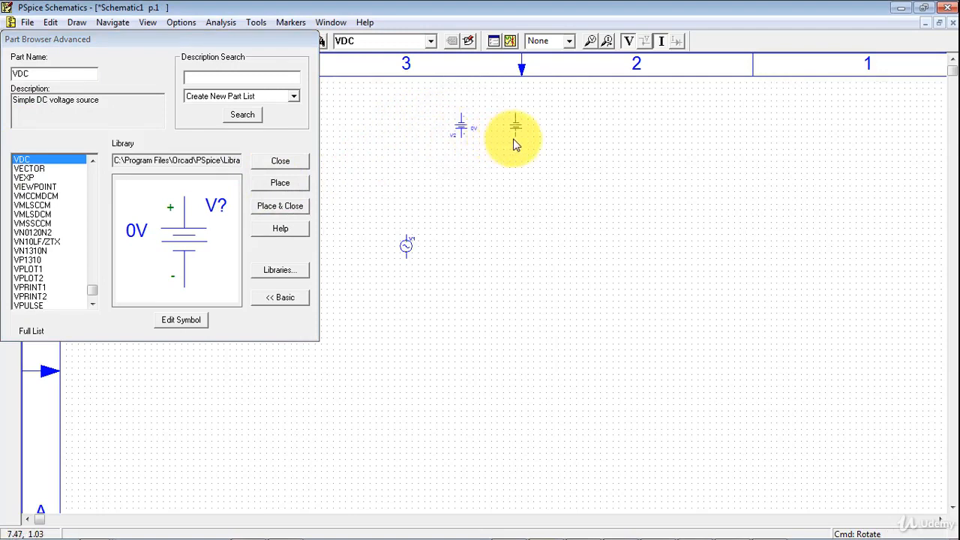
{"action": "left_click", "coordinate": [523, 144]}
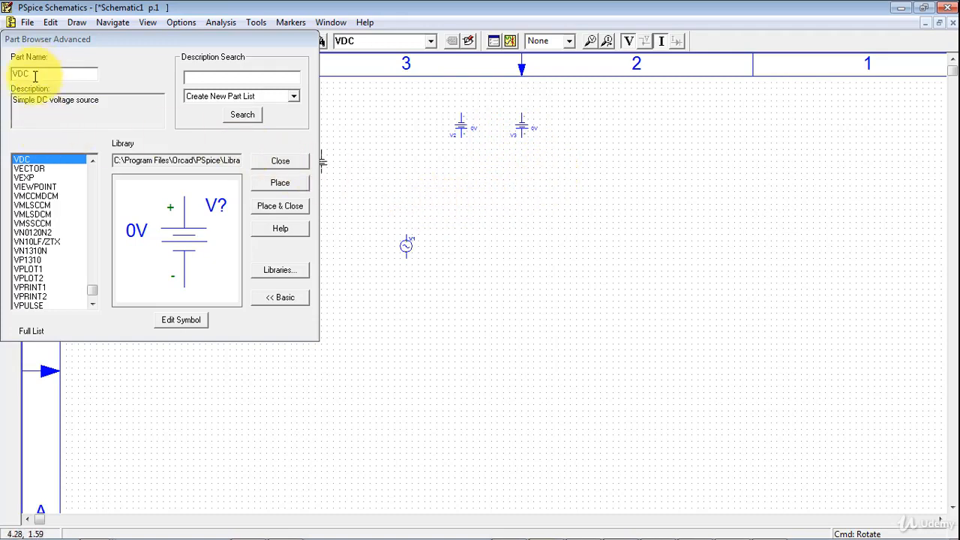
Place three vertical resistors (R) beneath the DC sources: one upper, one directly below it, and one beside the lower one.
{"action": "left_click_drag", "start_coordinate": [37, 75], "coordinate": [3, 73]}
{"action": "type", "text": "r"}
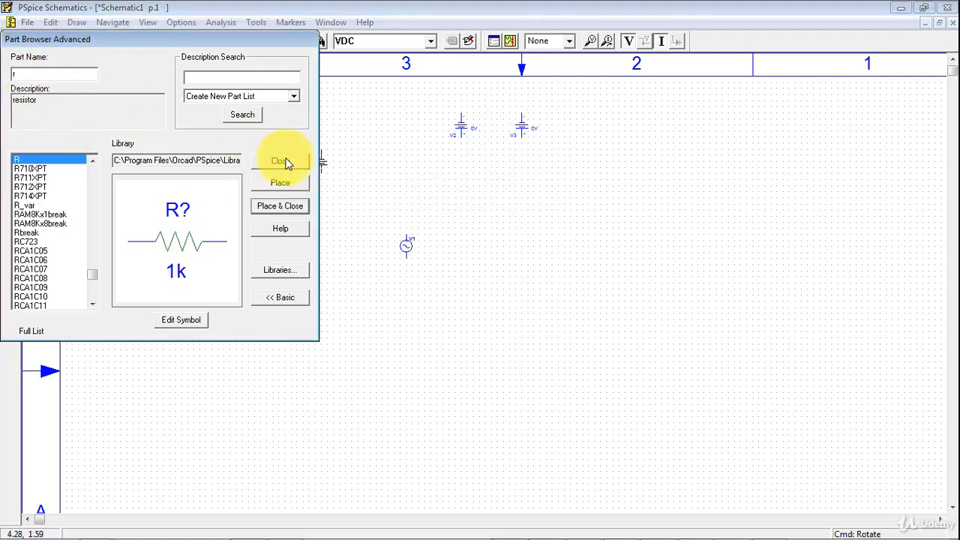
{"action": "left_click", "coordinate": [16, 165]}
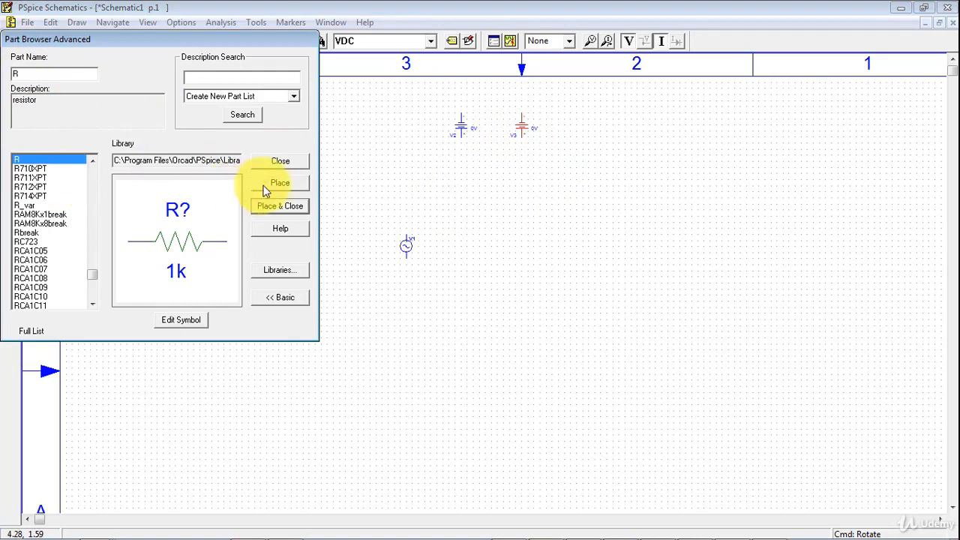
{"action": "left_click", "coordinate": [272, 185]}
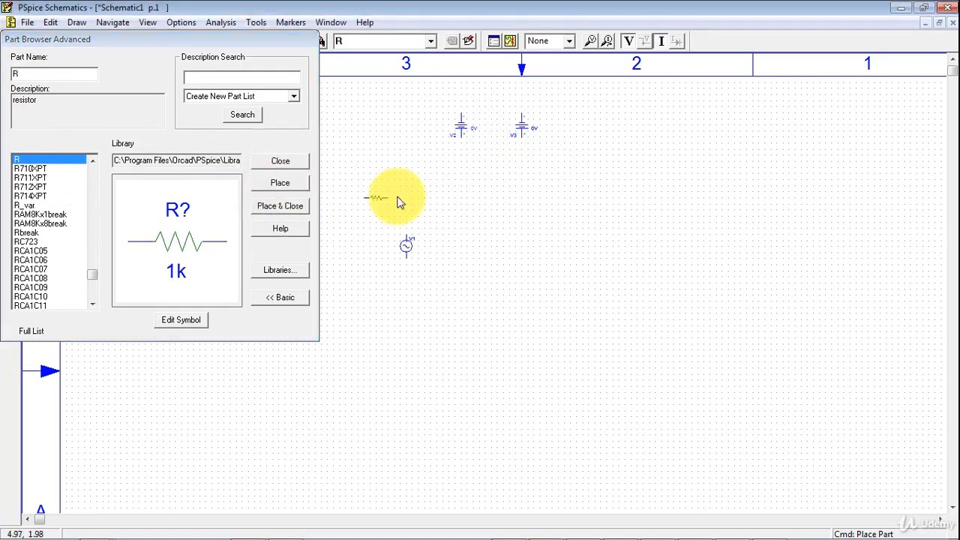
{"action": "left_click", "coordinate": [472, 201]}
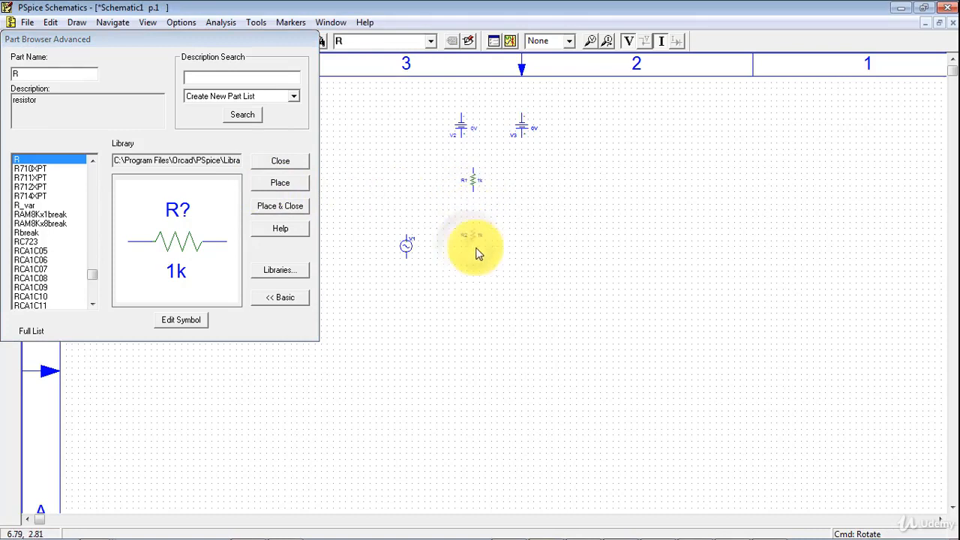
{"action": "left_click", "coordinate": [476, 254]}
{"action": "left_click", "coordinate": [517, 251]}
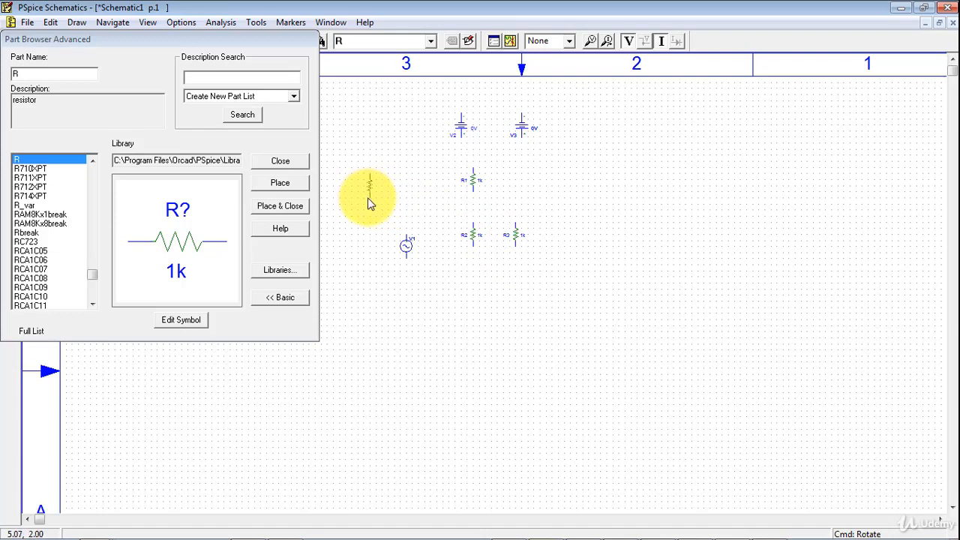
Place a horizontal resistor above the AC source and a vertical resistor at the far output side of the circuit.
{"action": "key", "text": "ctrl+r"}
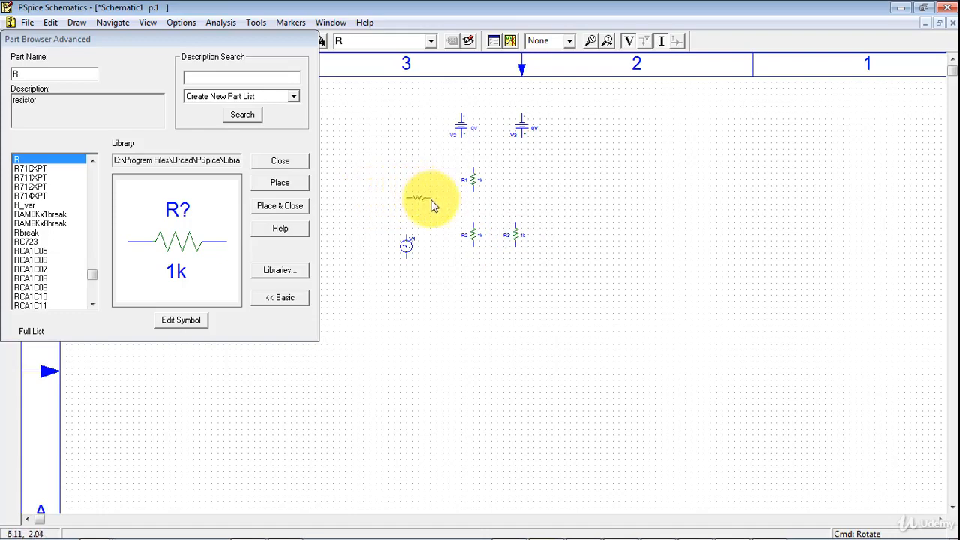
{"action": "left_click", "coordinate": [432, 205]}
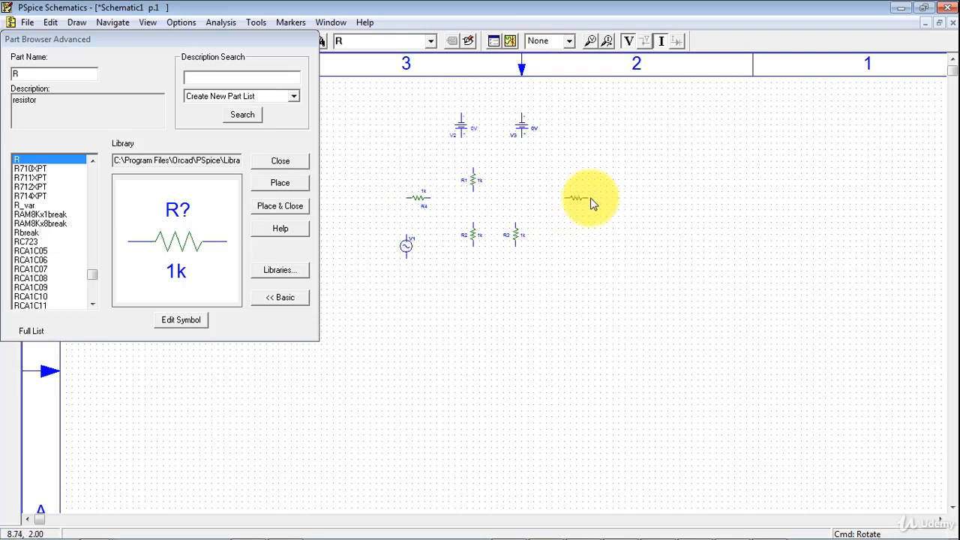
{"action": "key", "text": "ctrl+r"}
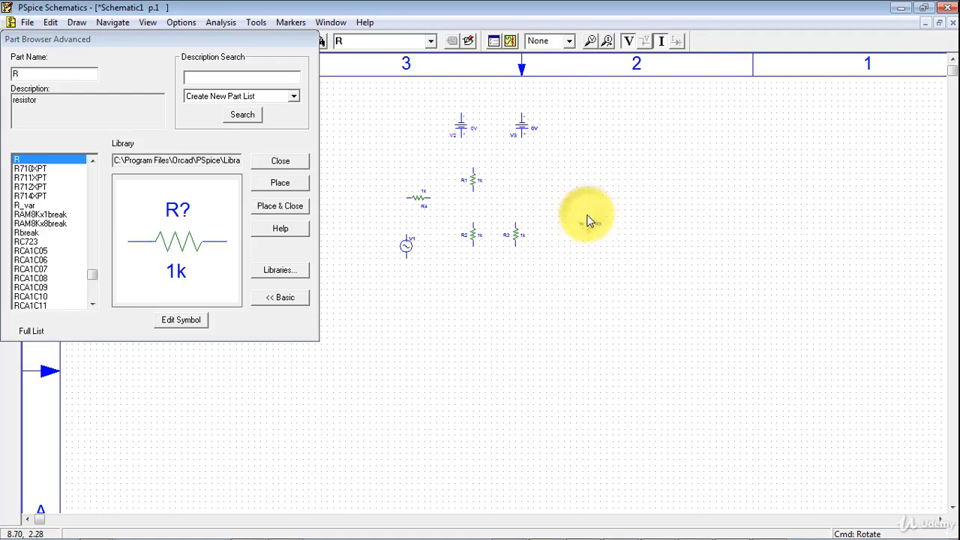
{"action": "left_click", "coordinate": [588, 221]}
Place two horizontal capacitors (C), one beside the horizontal resistor and one near the output resistor.
{"action": "left_click", "coordinate": [31, 67]}
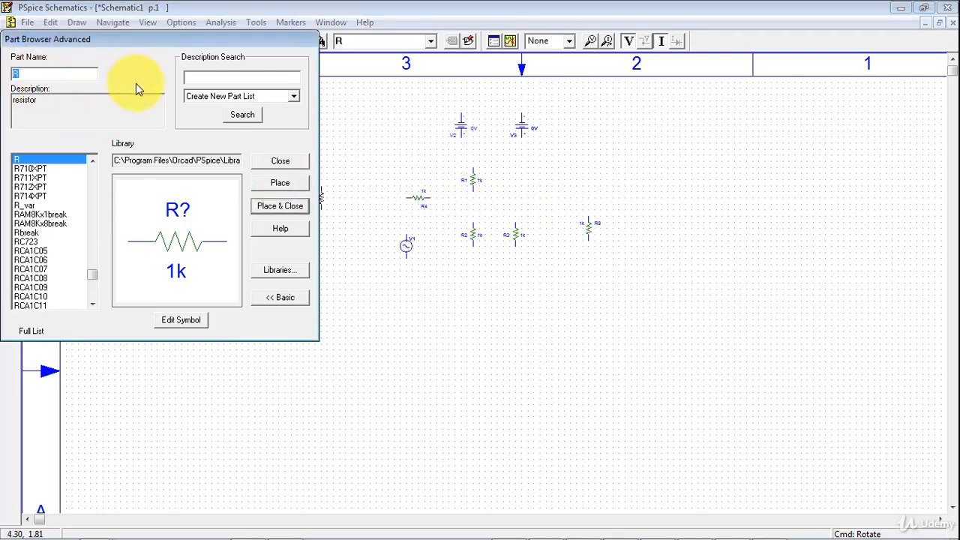
{"action": "type", "text": "c"}
{"action": "left_click", "coordinate": [279, 182]}
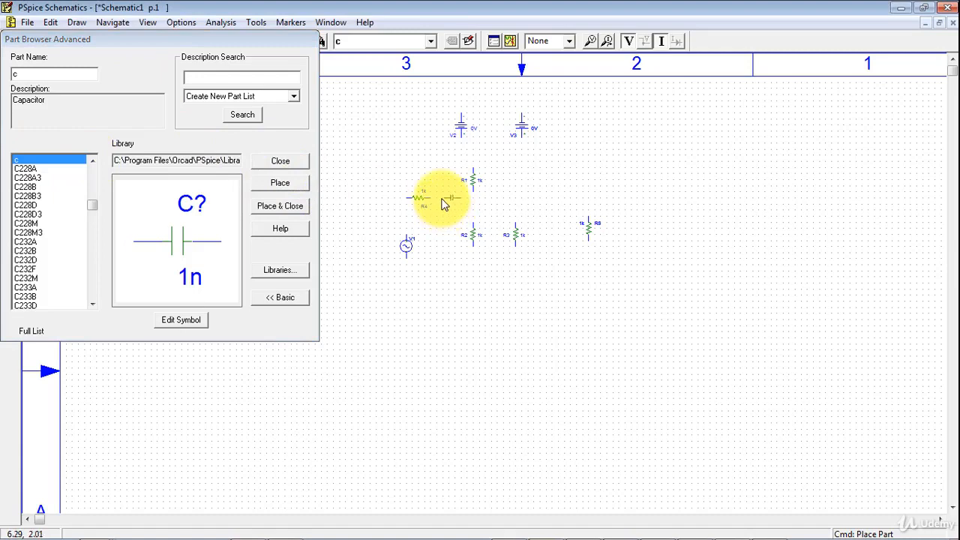
{"action": "left_click", "coordinate": [447, 203]}
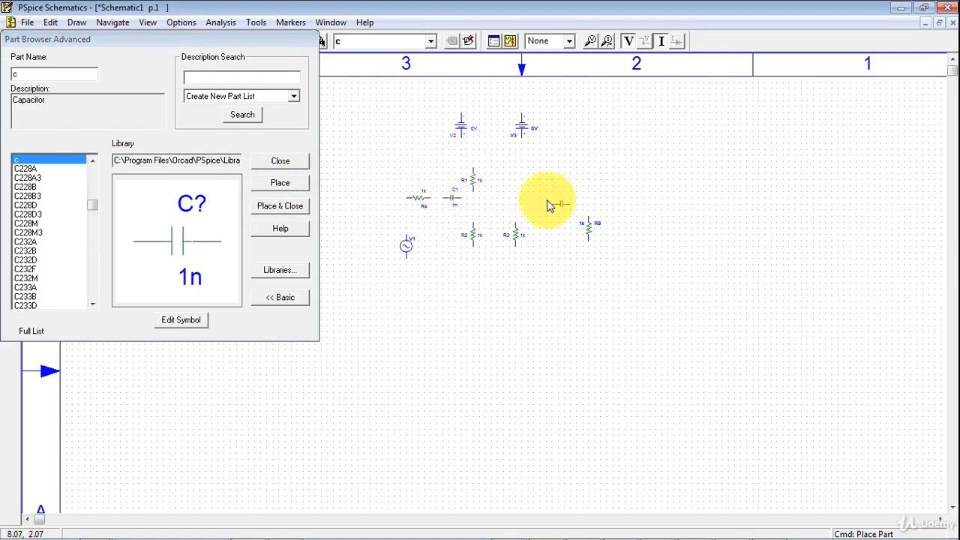
{"action": "left_click", "coordinate": [551, 199]}
Find the BC107A transistor in the part library and place it between the two capacitors.
{"action": "double_click", "coordinate": [17, 73]}
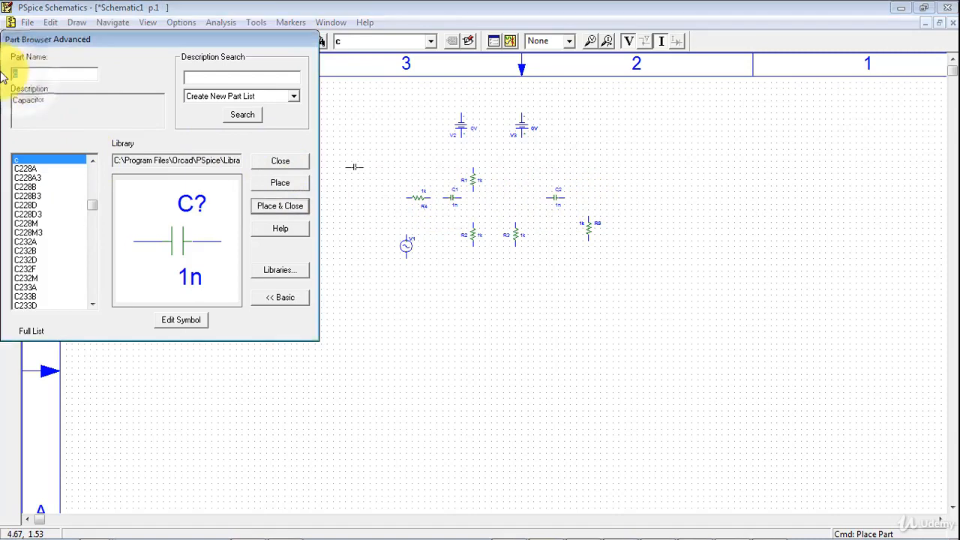
{"action": "type", "text": "b"}
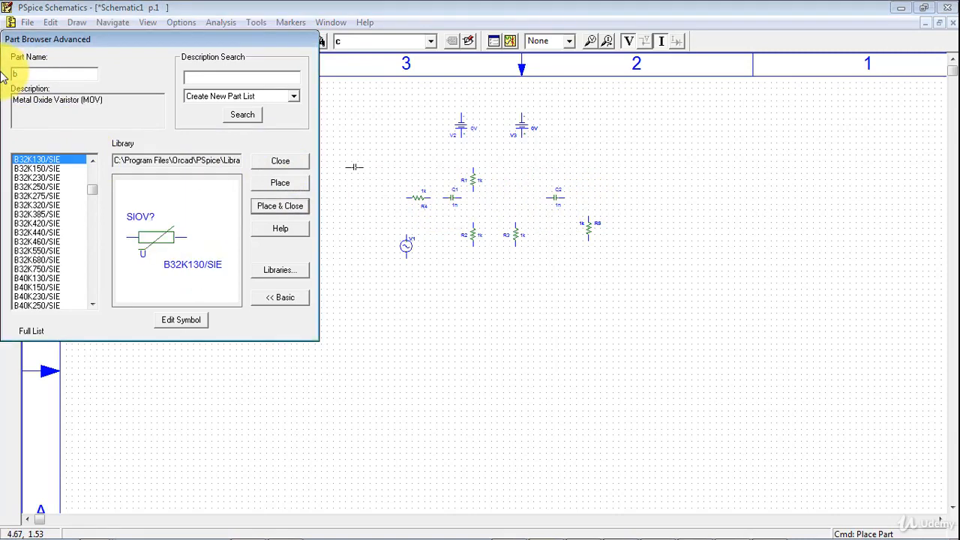
{"action": "type", "text": "c107"}
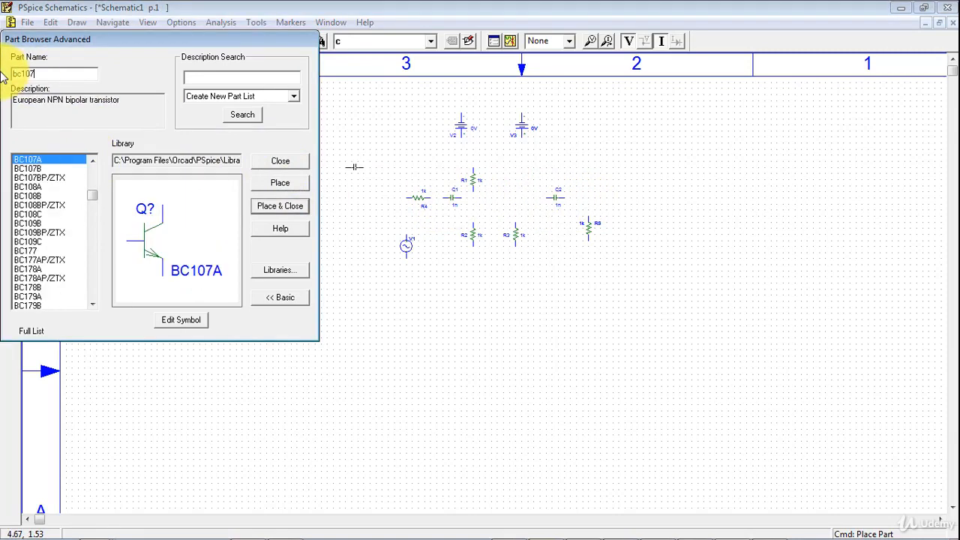
{"action": "left_click", "coordinate": [21, 165]}
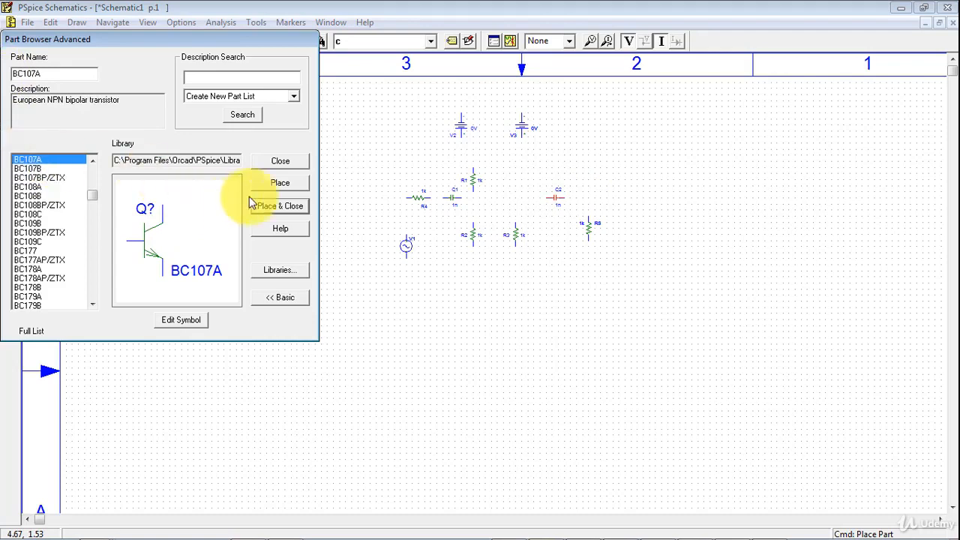
{"action": "left_click", "coordinate": [279, 183]}
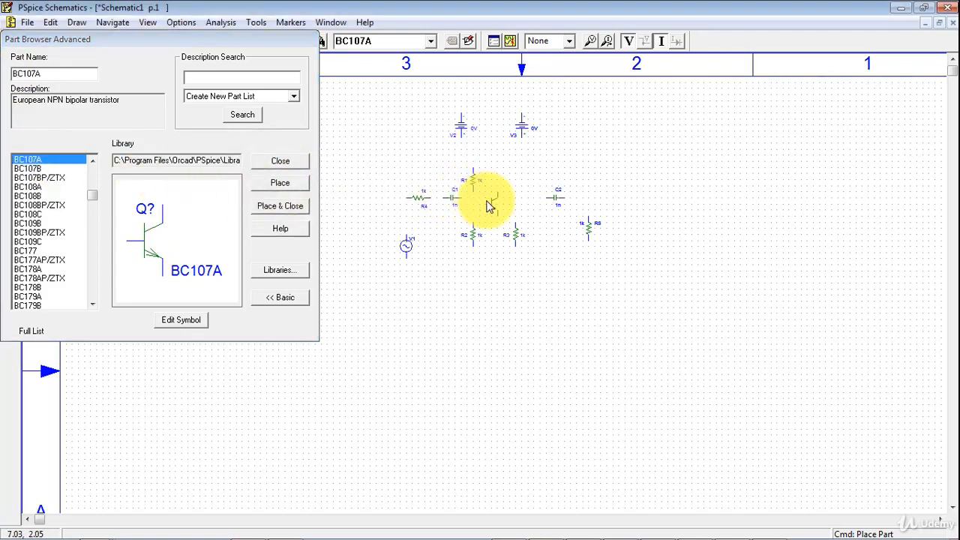
{"action": "left_click", "coordinate": [495, 206]}
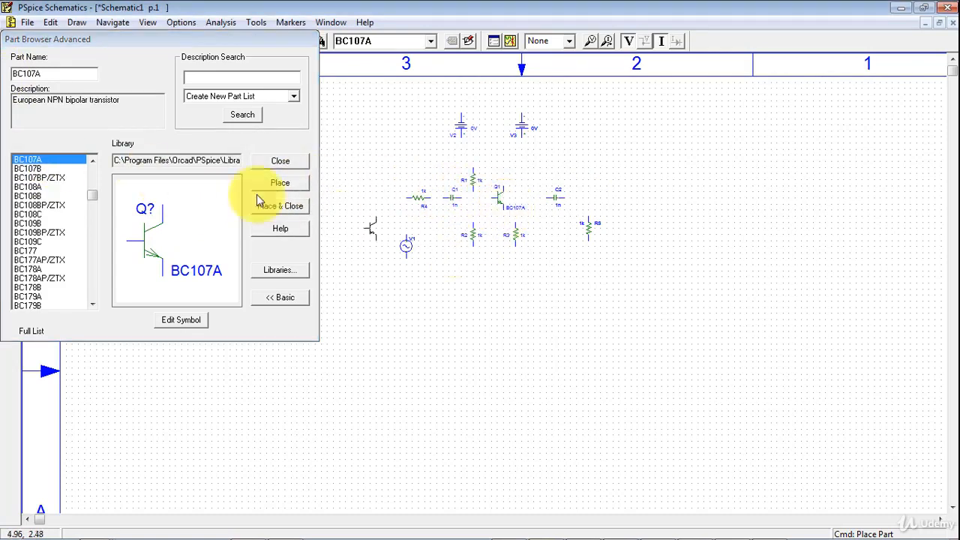
Place six GND_EARTH symbols in a row beneath the circuit, then close the part browser.
{"action": "left_click", "coordinate": [66, 73]}
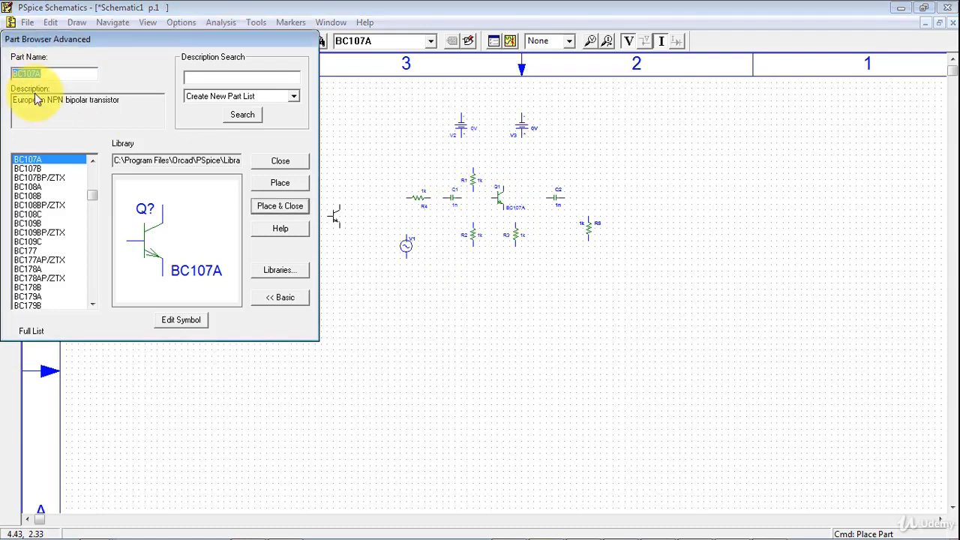
{"action": "type", "text": "gnd"}
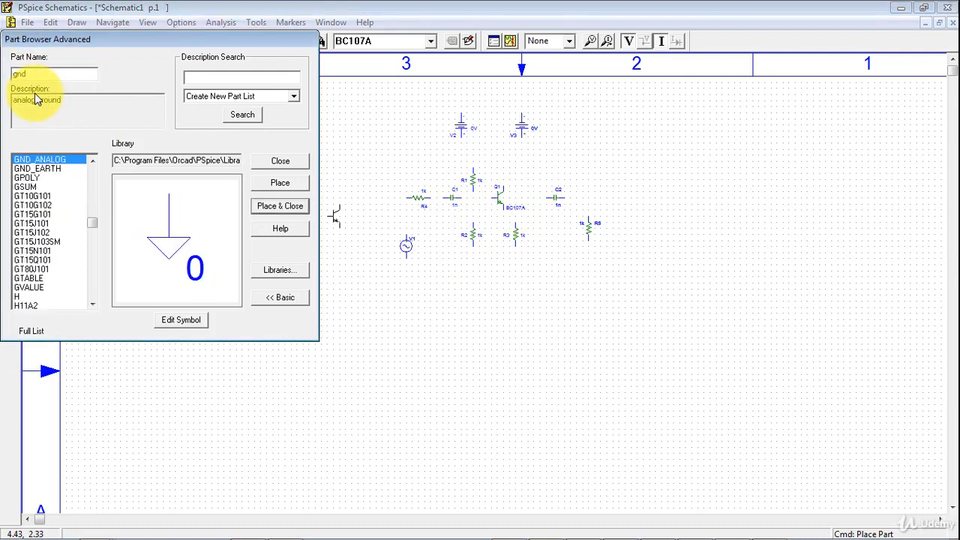
{"action": "left_click", "coordinate": [34, 169]}
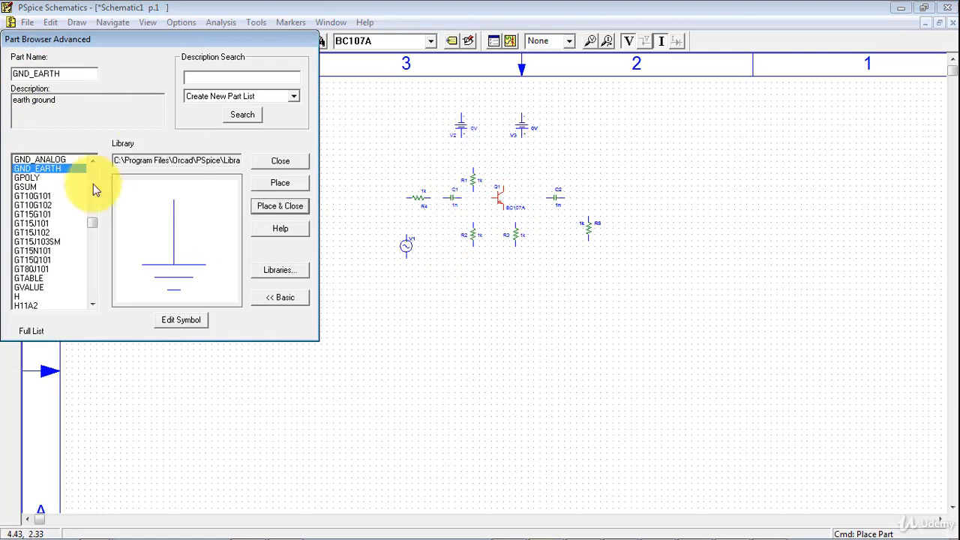
{"action": "left_click", "coordinate": [278, 184]}
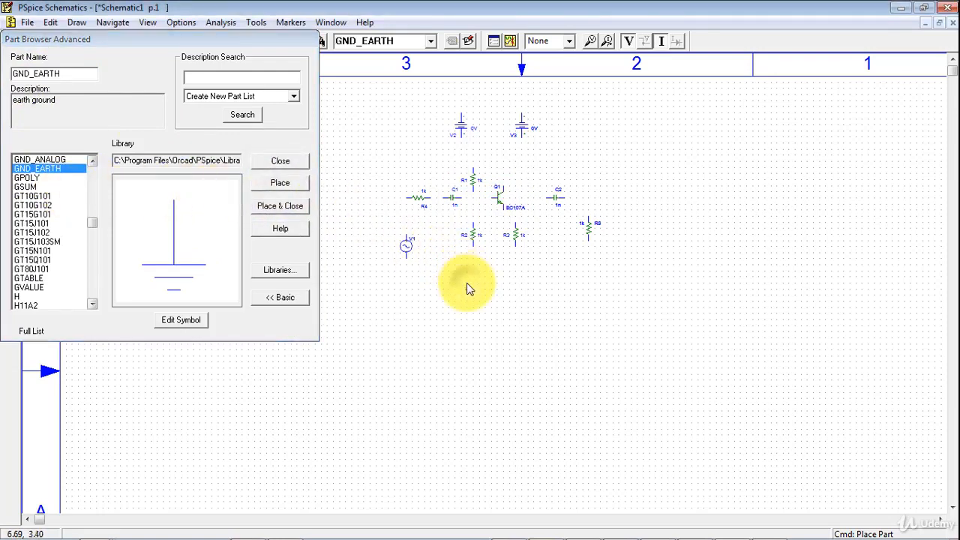
{"action": "left_click", "coordinate": [467, 289]}
{"action": "left_click", "coordinate": [491, 294]}
{"action": "left_click", "coordinate": [527, 293]}
{"action": "left_click", "coordinate": [570, 294]}
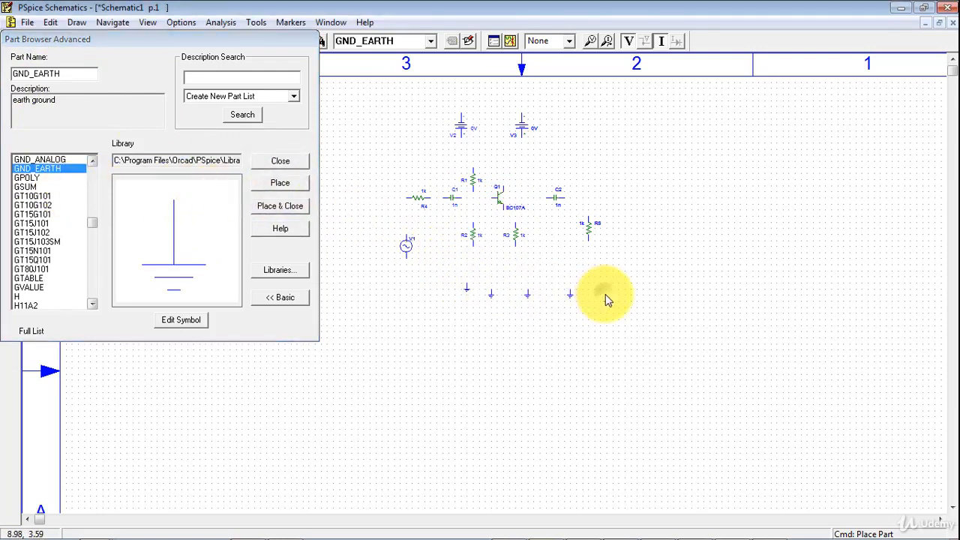
{"action": "left_click", "coordinate": [607, 298]}
{"action": "left_click", "coordinate": [399, 288]}
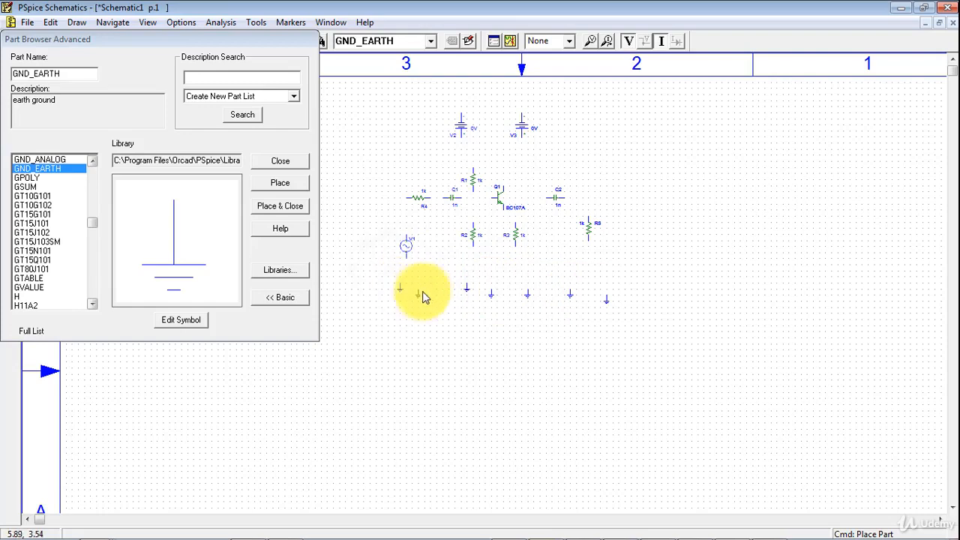
{"action": "right_click", "coordinate": [692, 184]}
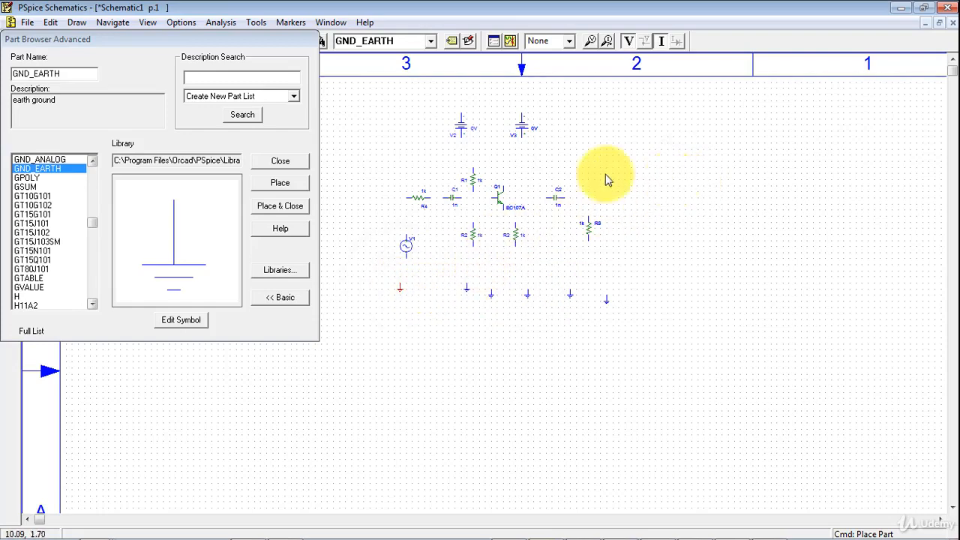
{"action": "left_click", "coordinate": [279, 164]}
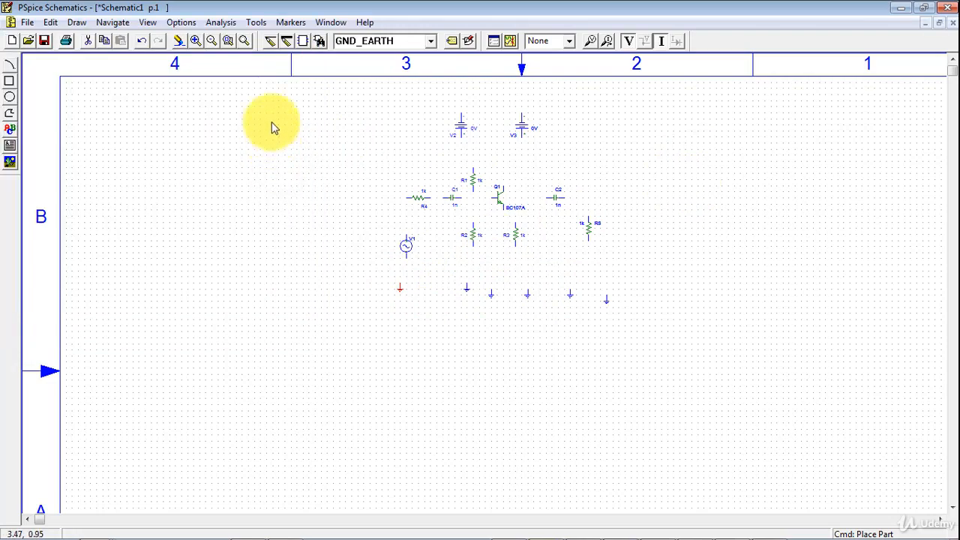
Move DC source V2 directly above resistor R1 and V3 directly above the collector of transistor Q1.
{"action": "left_click", "coordinate": [244, 42]}
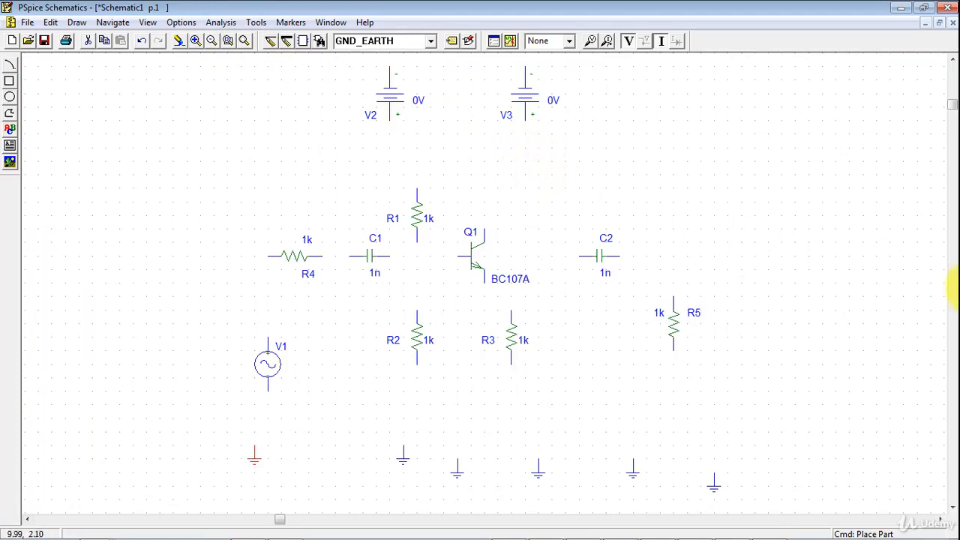
{"action": "left_click", "coordinate": [208, 348]}
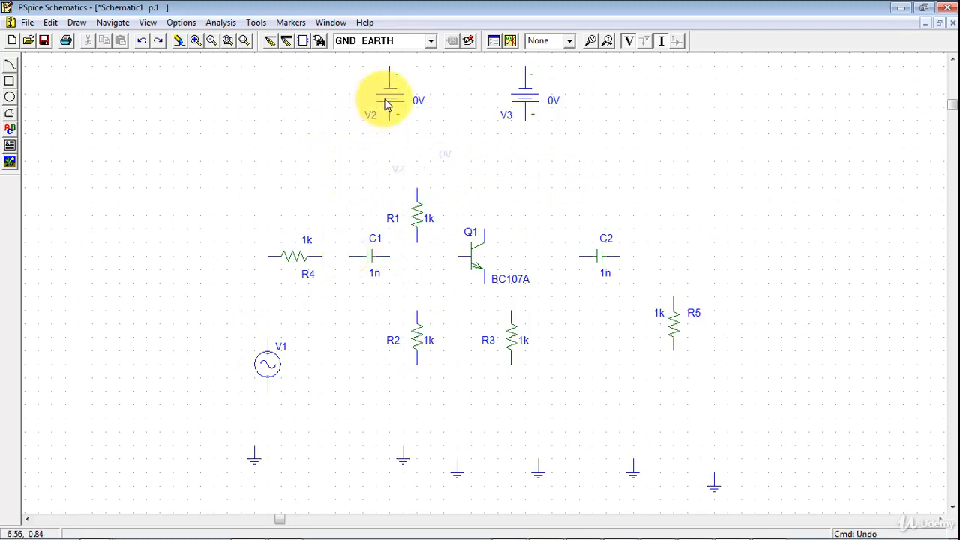
{"action": "left_click_drag", "start_coordinate": [386, 98], "coordinate": [423, 158]}
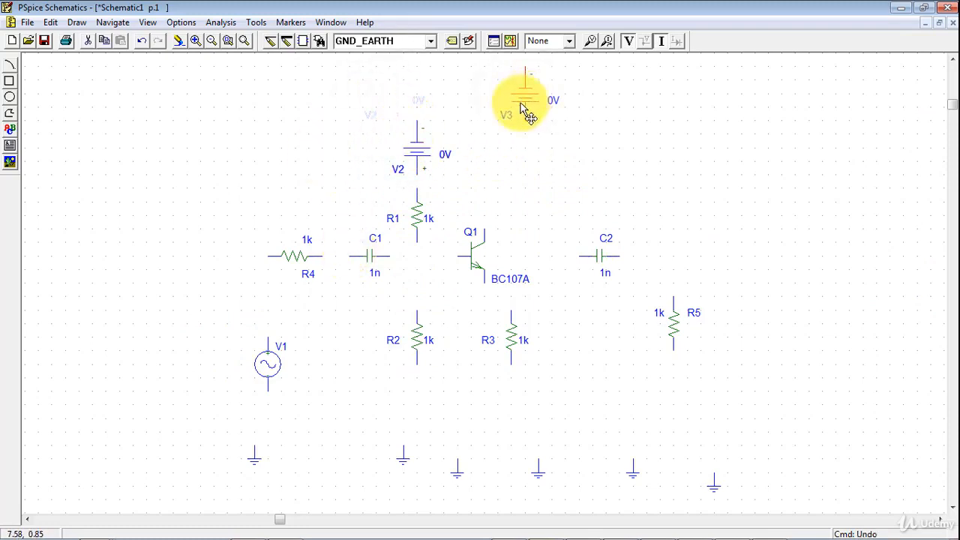
{"action": "left_click_drag", "start_coordinate": [525, 101], "coordinate": [493, 166]}
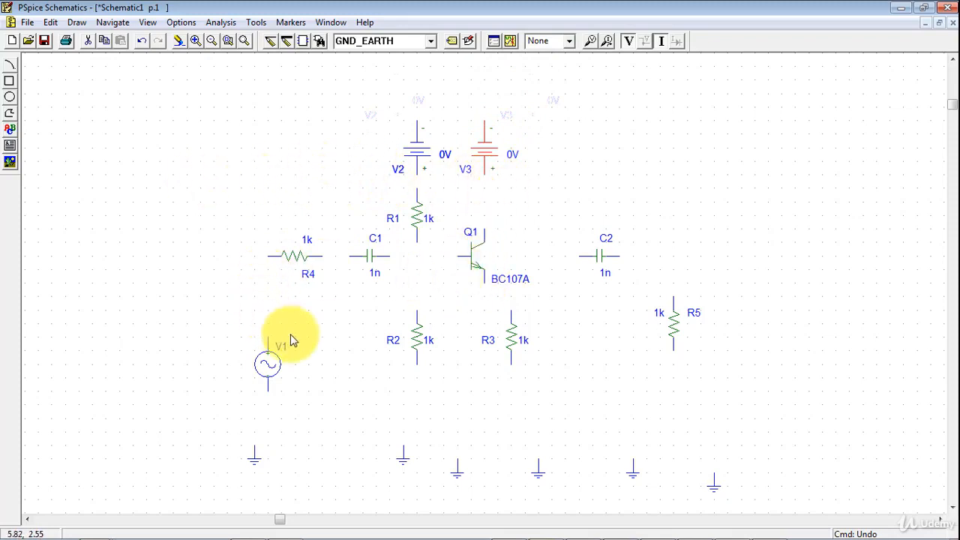
Move resistor R3 directly beneath the emitter of Q1, and lower Q1 so its emitter pin meets R3.
{"action": "left_click", "coordinate": [513, 345]}
{"action": "left_click_drag", "start_coordinate": [516, 349], "coordinate": [490, 335]}
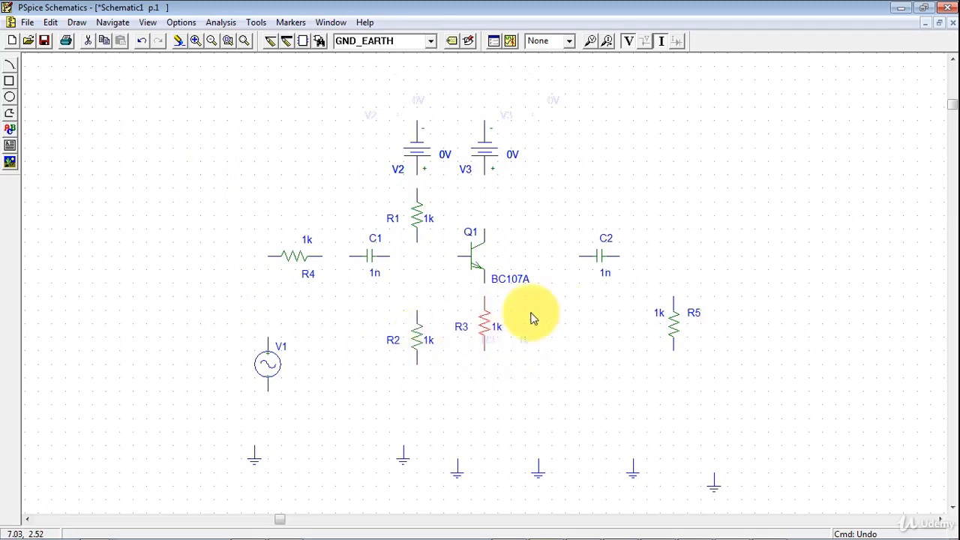
{"action": "left_click", "coordinate": [473, 259]}
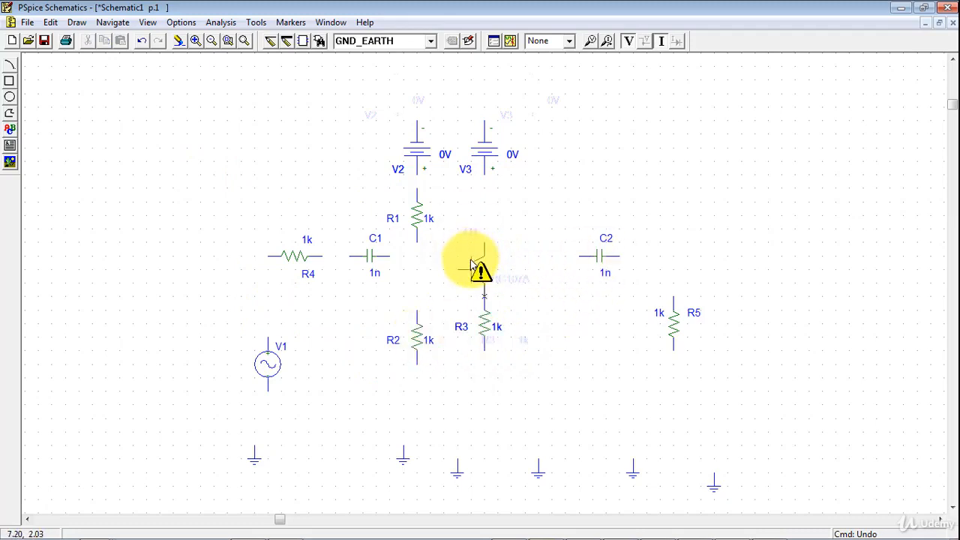
{"action": "left_click_drag", "start_coordinate": [472, 266], "coordinate": [473, 272]}
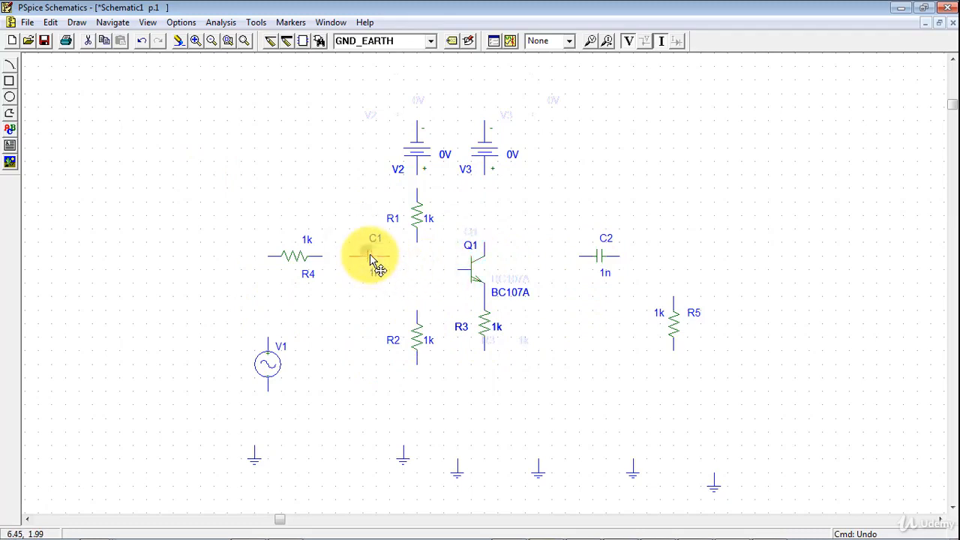
Line up C1 and R4 with the base of Q1, and shift C2 and R5 up to about the collector's level.
{"action": "left_click_drag", "start_coordinate": [373, 260], "coordinate": [375, 268]}
{"action": "left_click_drag", "start_coordinate": [311, 257], "coordinate": [300, 273]}
{"action": "left_click_drag", "start_coordinate": [609, 261], "coordinate": [596, 250]}
{"action": "left_click_drag", "start_coordinate": [677, 335], "coordinate": [658, 289]}
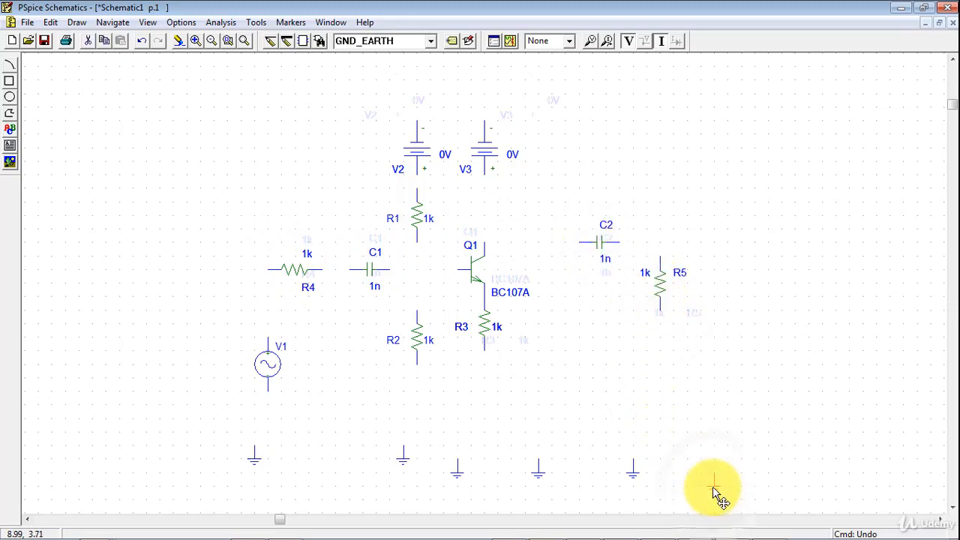
Attach ground symbols to the lower ends of R5, R3 and R2, raising R2 level with R3.
{"action": "left_click_drag", "start_coordinate": [716, 495], "coordinate": [662, 329]}
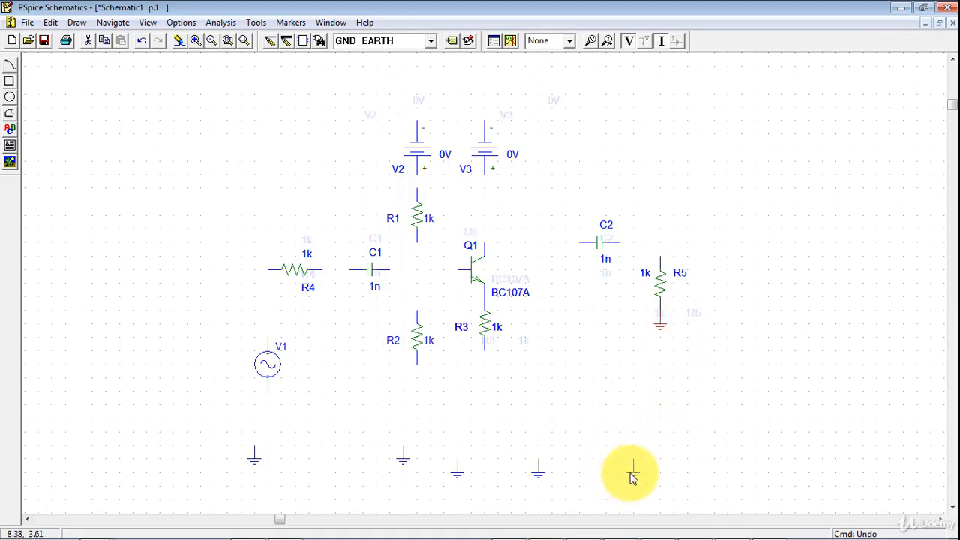
{"action": "left_click_drag", "start_coordinate": [634, 480], "coordinate": [496, 377]}
{"action": "left_click", "coordinate": [416, 330]}
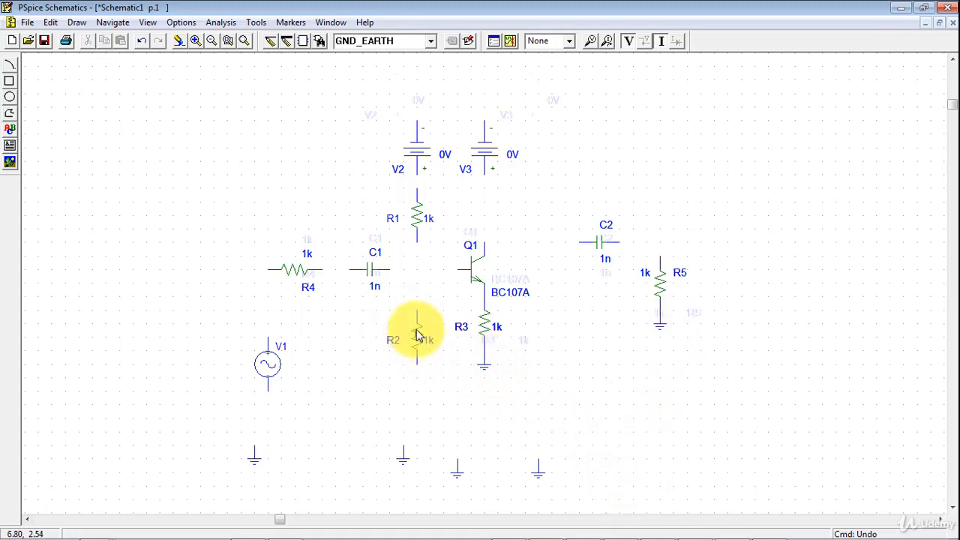
{"action": "left_click_drag", "start_coordinate": [420, 335], "coordinate": [419, 321]}
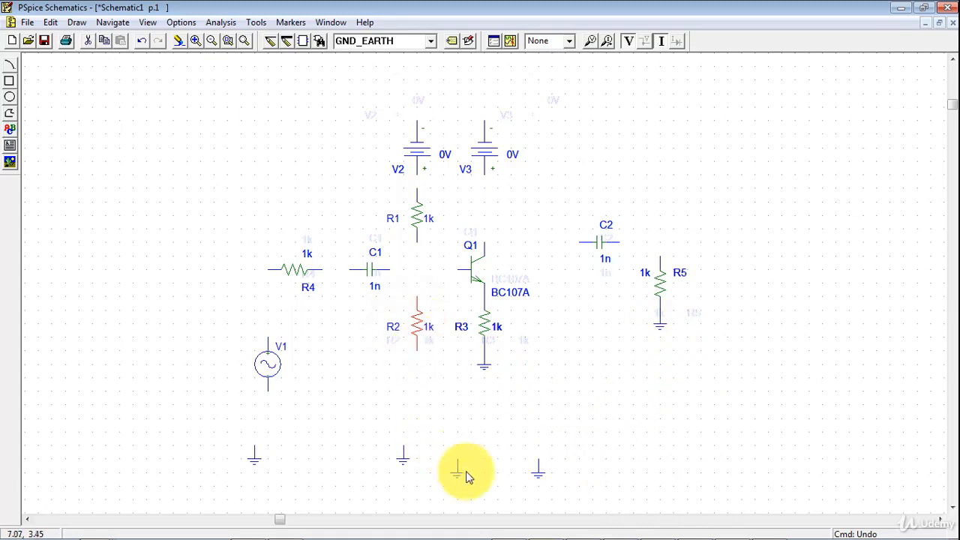
{"action": "left_click_drag", "start_coordinate": [459, 480], "coordinate": [418, 373]}
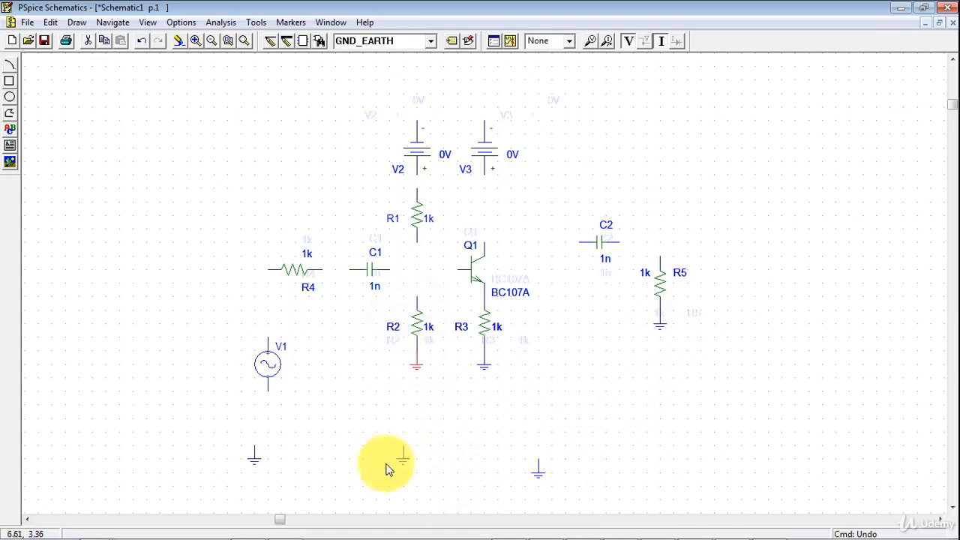
Attach a ground symbol beneath source V1, and move the two remaining grounds beside DC sources V2 and V3.
{"action": "left_click_drag", "start_coordinate": [251, 459], "coordinate": [268, 408]}
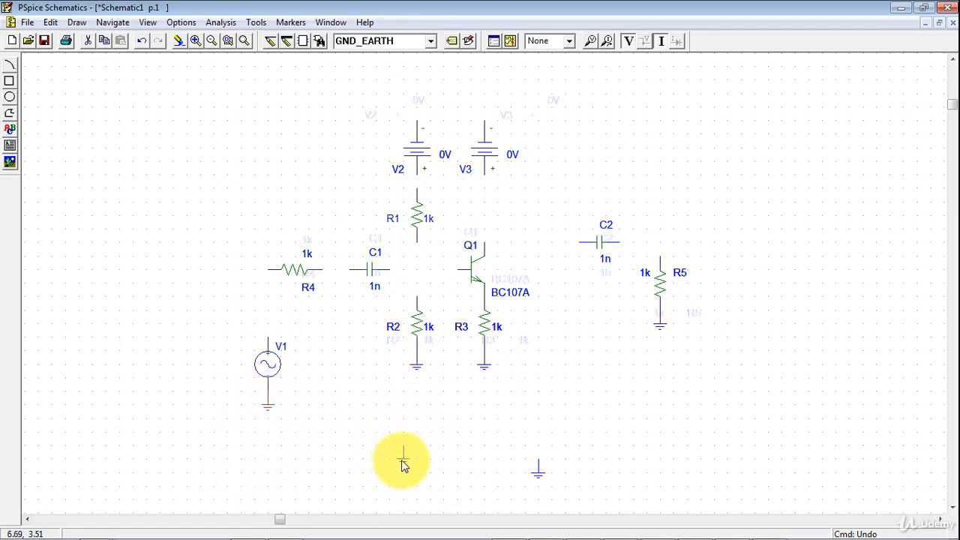
{"action": "left_click_drag", "start_coordinate": [402, 464], "coordinate": [350, 146]}
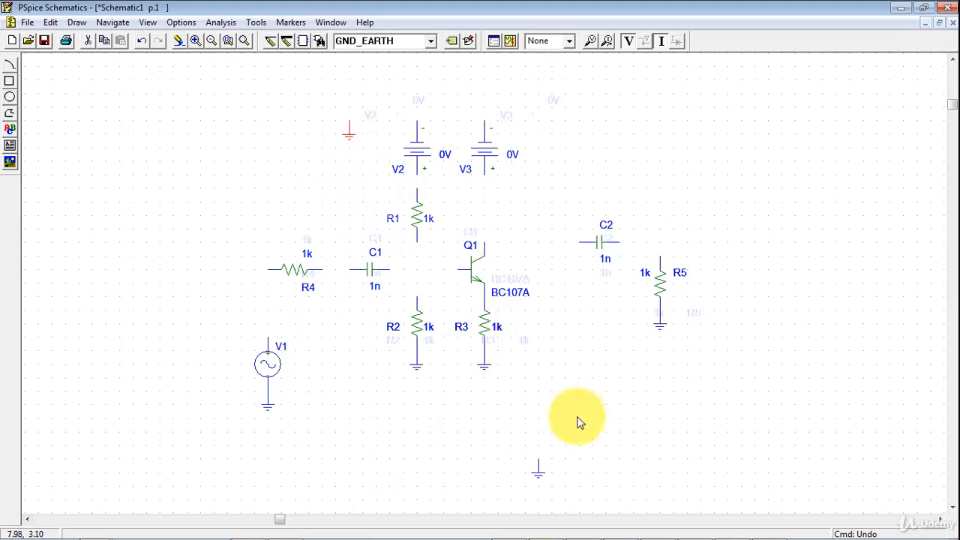
{"action": "left_click_drag", "start_coordinate": [538, 476], "coordinate": [538, 150]}
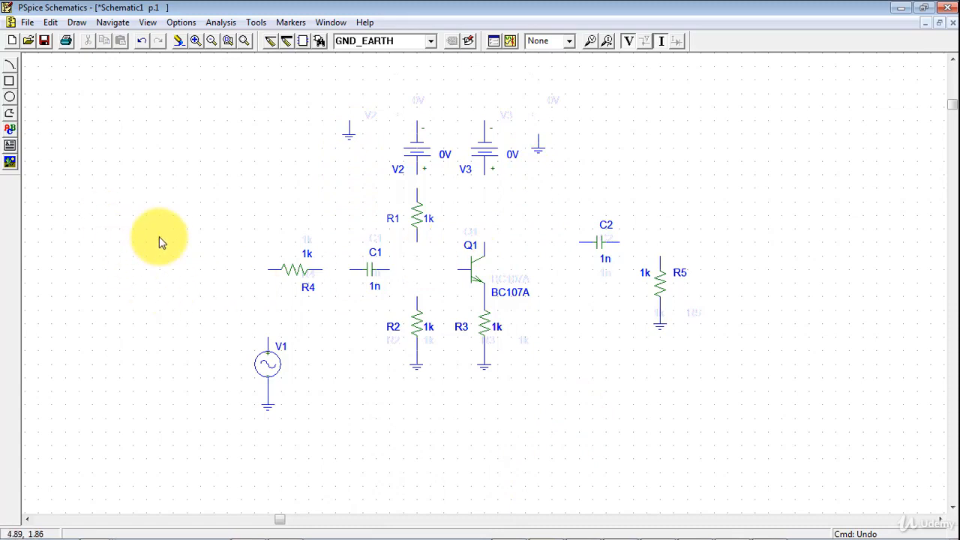
Wire source V1 to resistor R4, and R4 to capacitor C1.
{"action": "key", "text": "ctrl+w"}
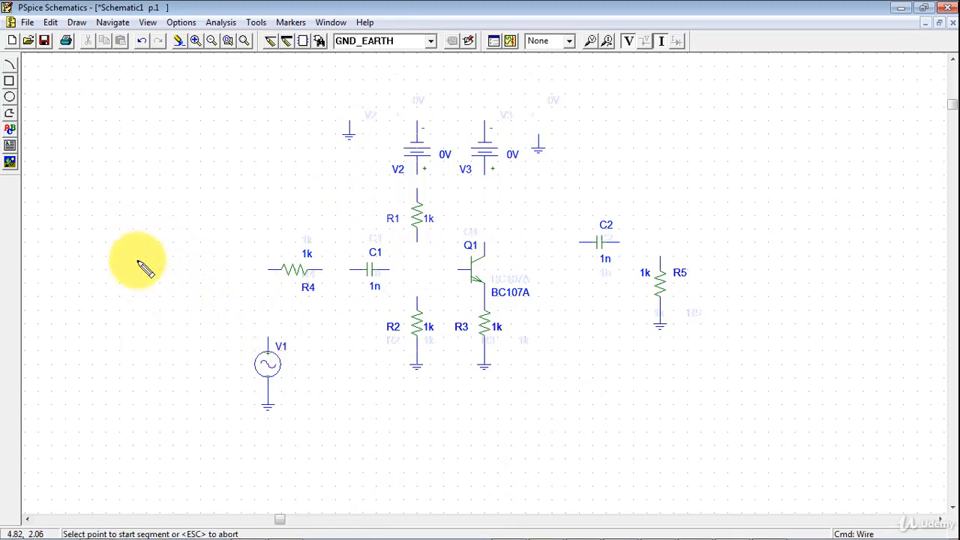
{"action": "left_click", "coordinate": [265, 336]}
{"action": "left_click", "coordinate": [269, 269]}
{"action": "left_click", "coordinate": [323, 269]}
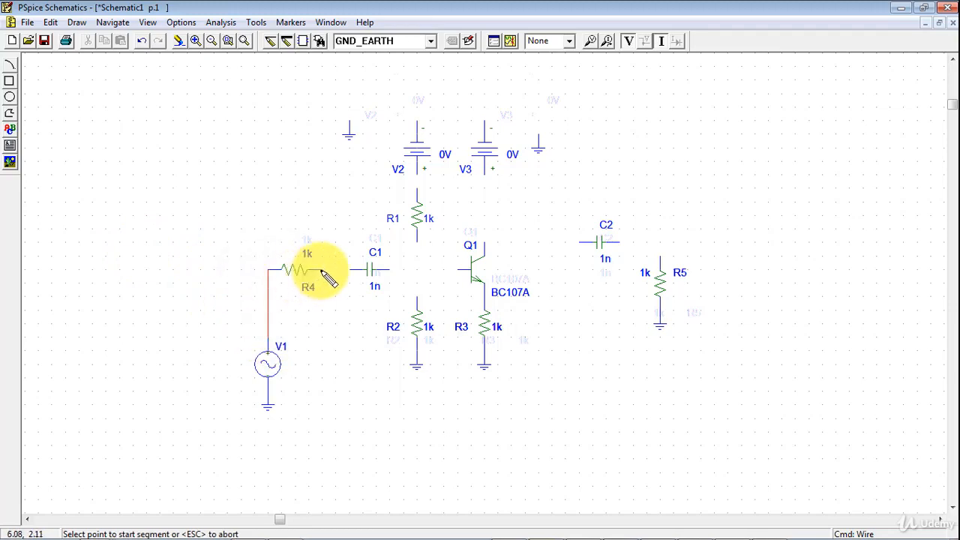
{"action": "left_click", "coordinate": [350, 269]}
Wire the base of Q1 to R1, R2 and C1 at a common node, and its collector to V3.
{"action": "left_click", "coordinate": [458, 270]}
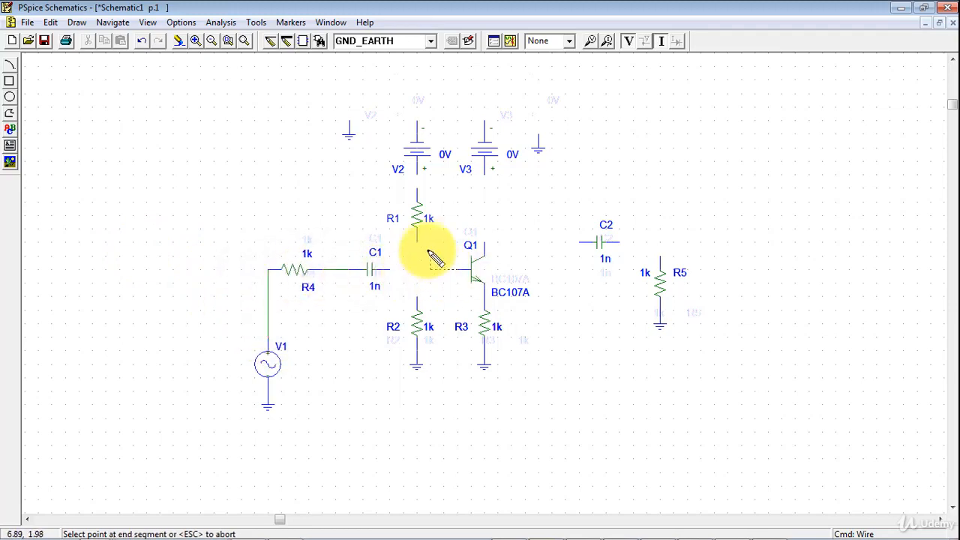
{"action": "left_click", "coordinate": [417, 243]}
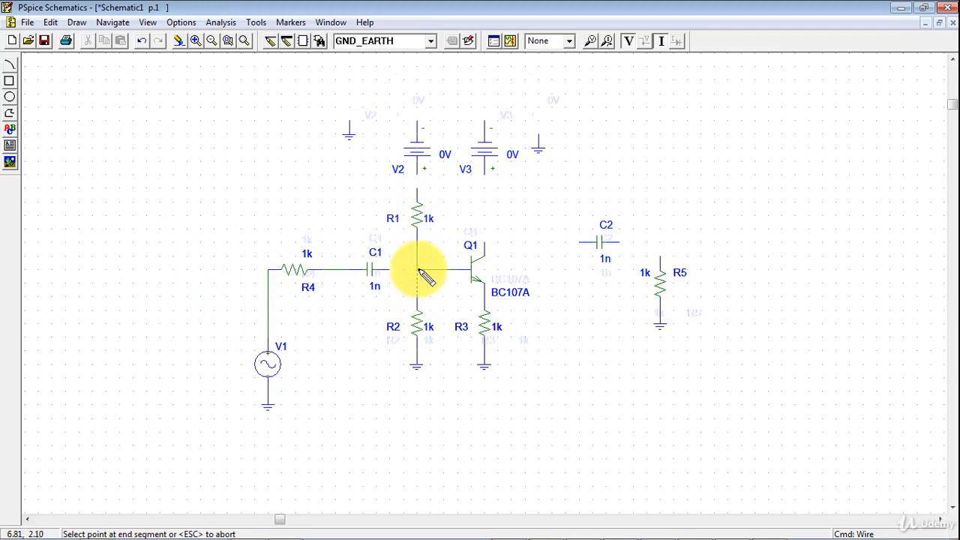
{"action": "left_click", "coordinate": [385, 268]}
{"action": "left_click", "coordinate": [417, 269]}
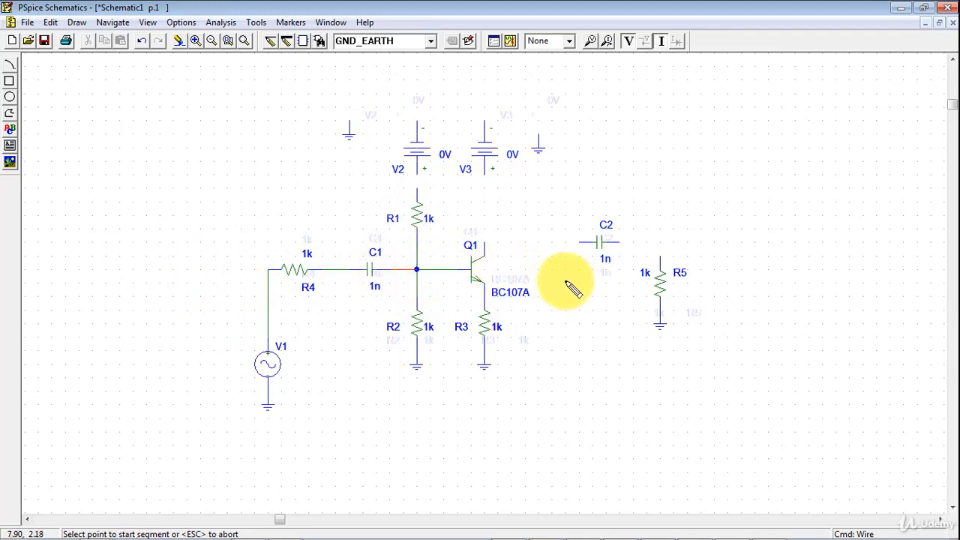
{"action": "left_click", "coordinate": [485, 244]}
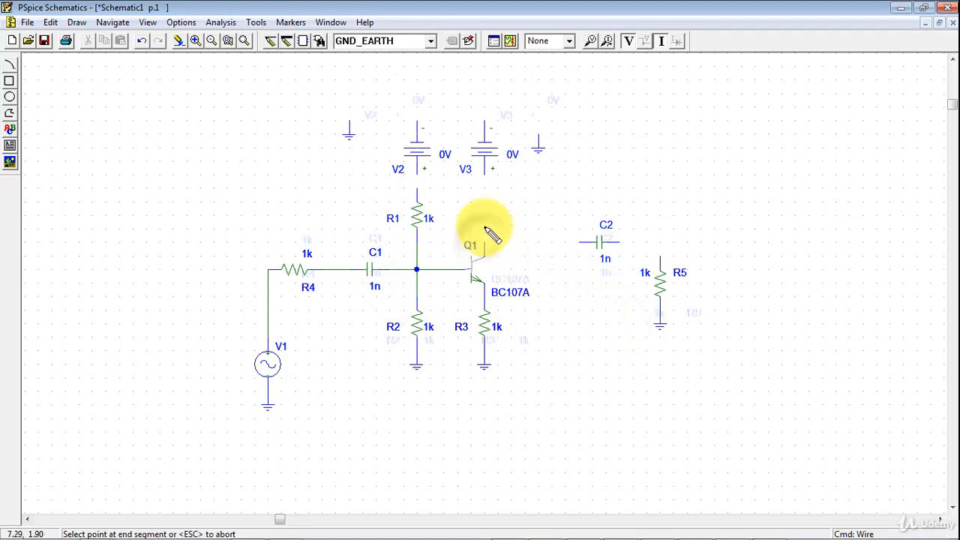
{"action": "left_click", "coordinate": [491, 180]}
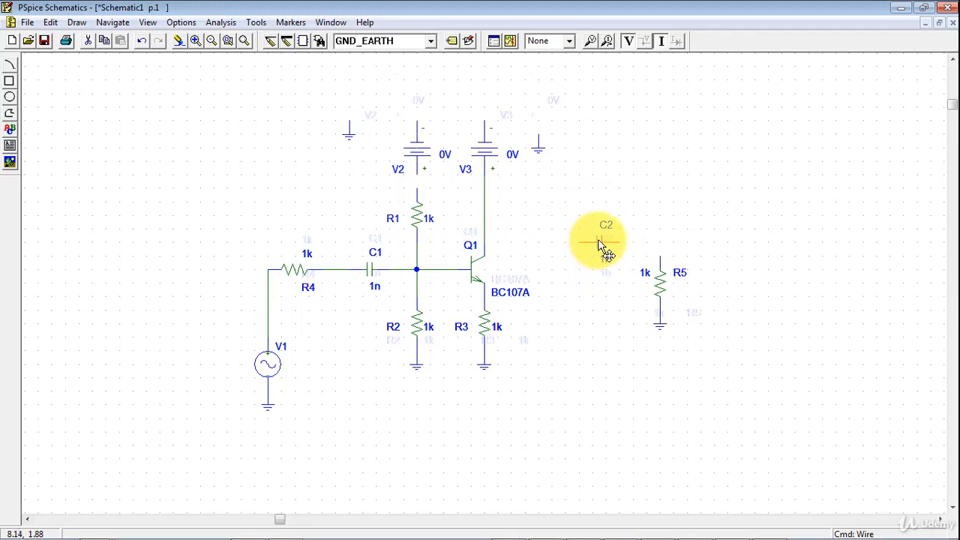
Move C2 down near the emitter level of Q1, and lower R5 together with its ground symbol.
{"action": "left_click_drag", "start_coordinate": [599, 247], "coordinate": [586, 279]}
{"action": "left_click_drag", "start_coordinate": [683, 353], "coordinate": [632, 252]}
{"action": "left_click_drag", "start_coordinate": [660, 284], "coordinate": [658, 326]}
{"action": "left_click", "coordinate": [563, 328]}
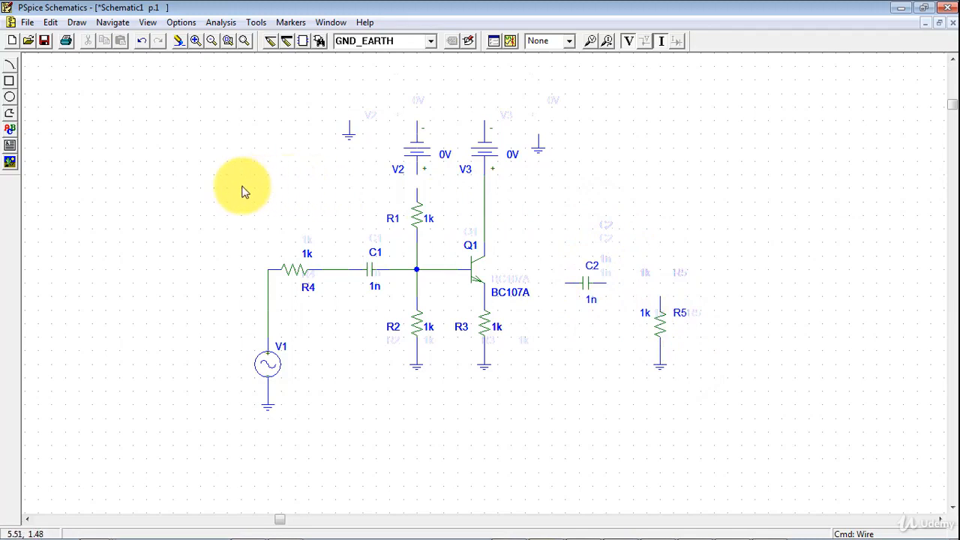
Wire capacitor C2 from the emitter node of Q1 to the upper end of R5.
{"action": "key", "text": "ctrl+w"}
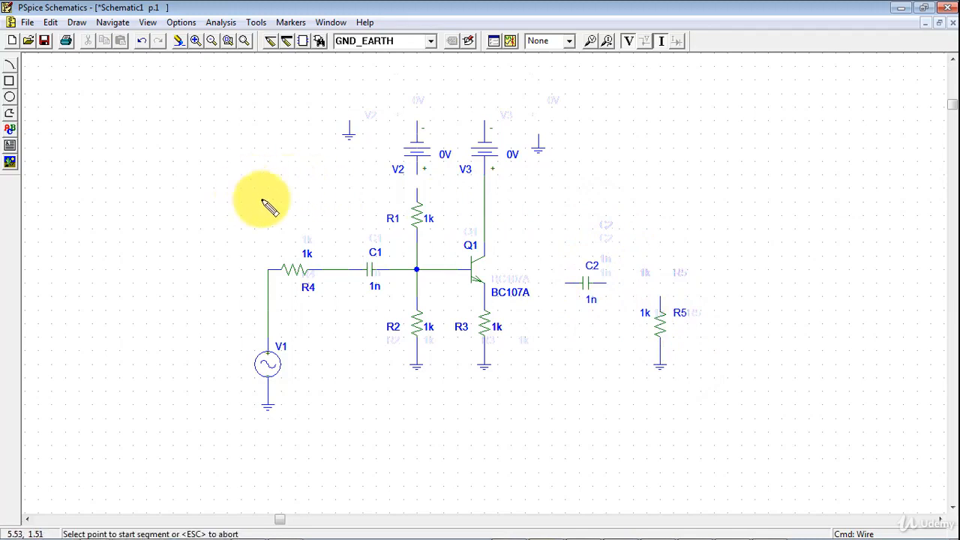
{"action": "left_click", "coordinate": [565, 284]}
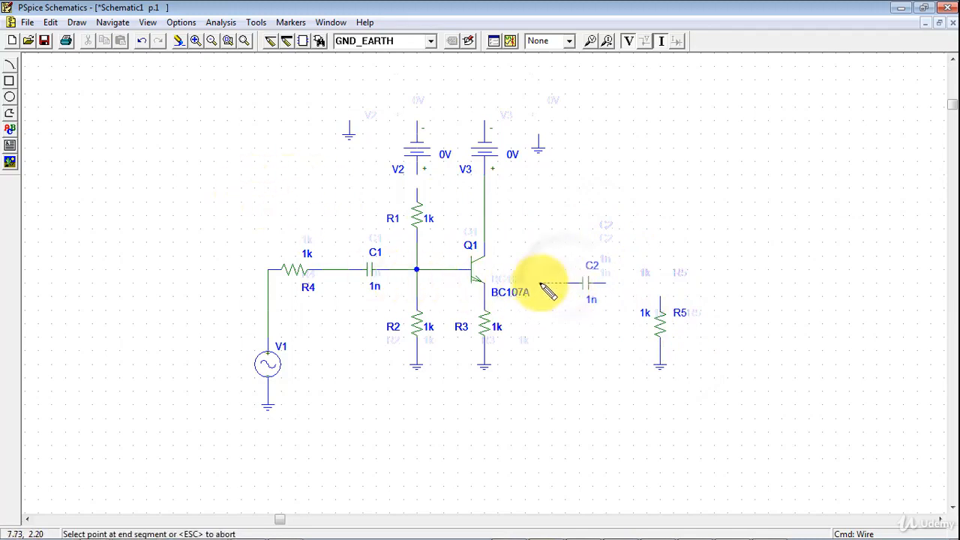
{"action": "left_click", "coordinate": [485, 295]}
{"action": "left_click", "coordinate": [605, 284]}
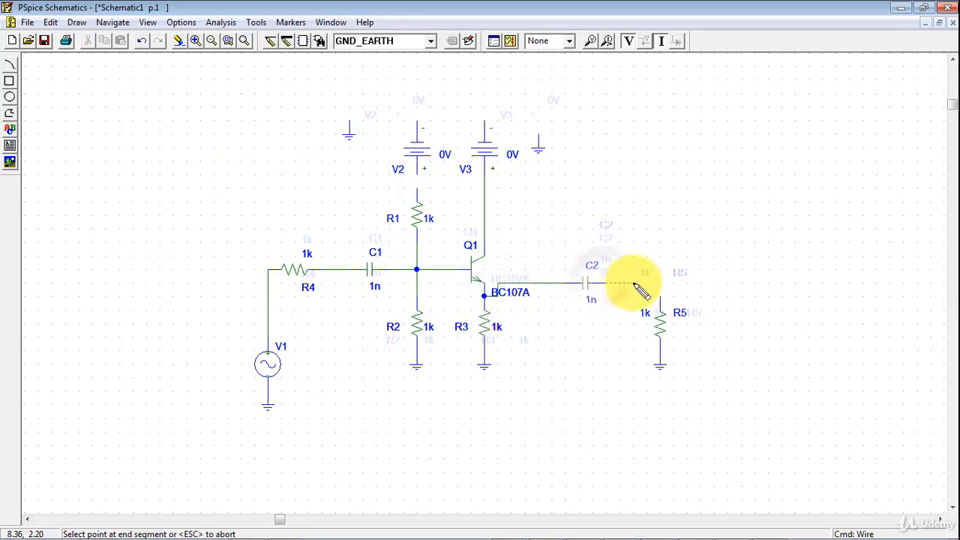
{"action": "left_click", "coordinate": [661, 301]}
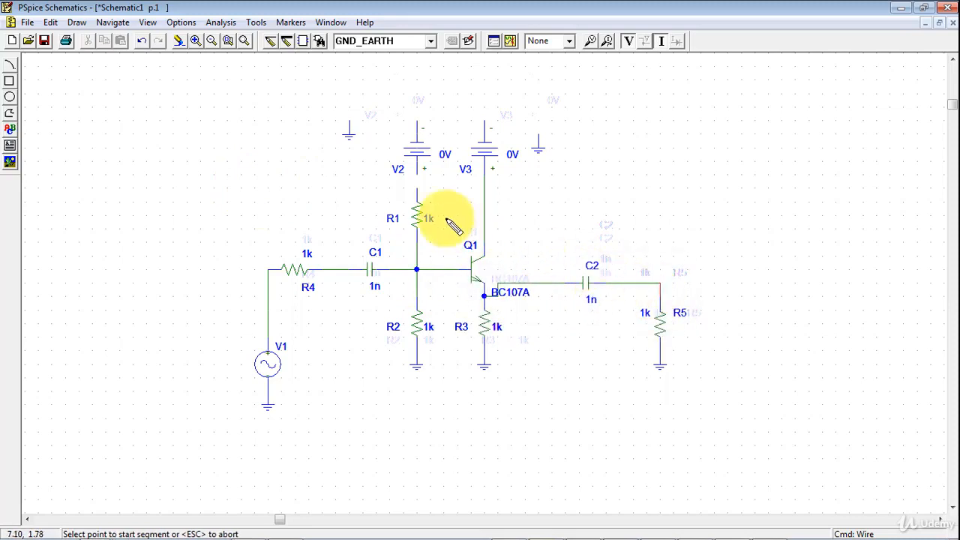
Wire the negative terminals of V2 and V3 to their neighbouring ground symbols, and leave wire drawing.
{"action": "left_click", "coordinate": [348, 120]}
{"action": "left_click", "coordinate": [416, 121]}
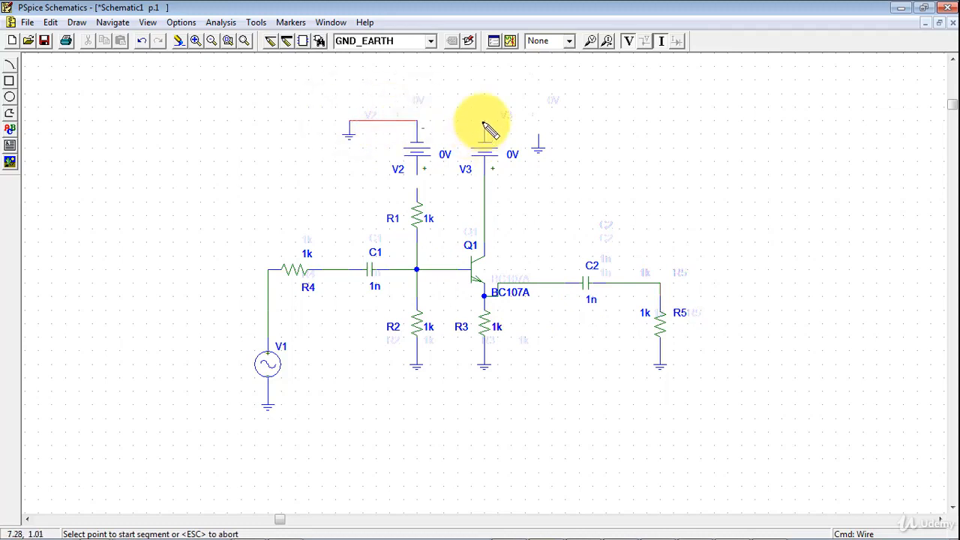
{"action": "left_click", "coordinate": [485, 120]}
{"action": "left_click", "coordinate": [538, 145]}
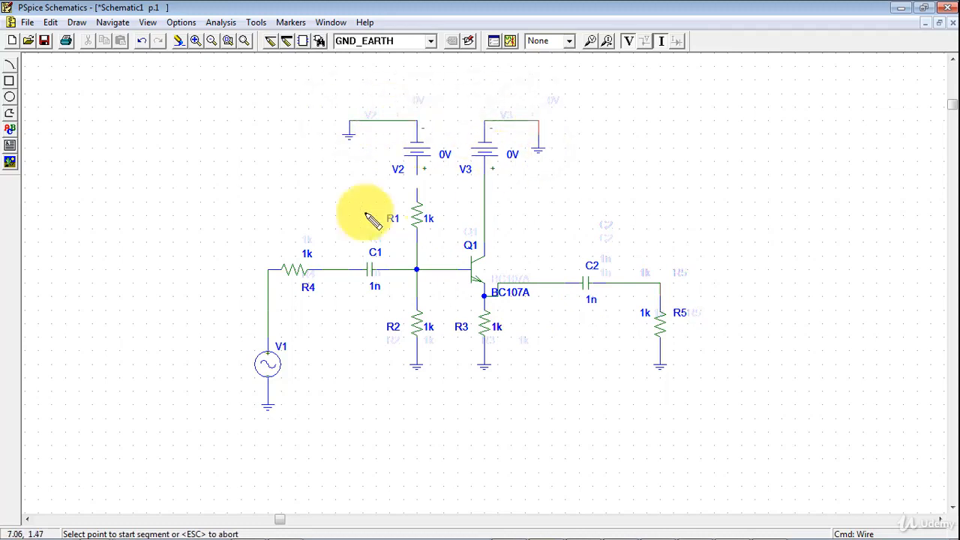
{"action": "key", "text": "Escape"}
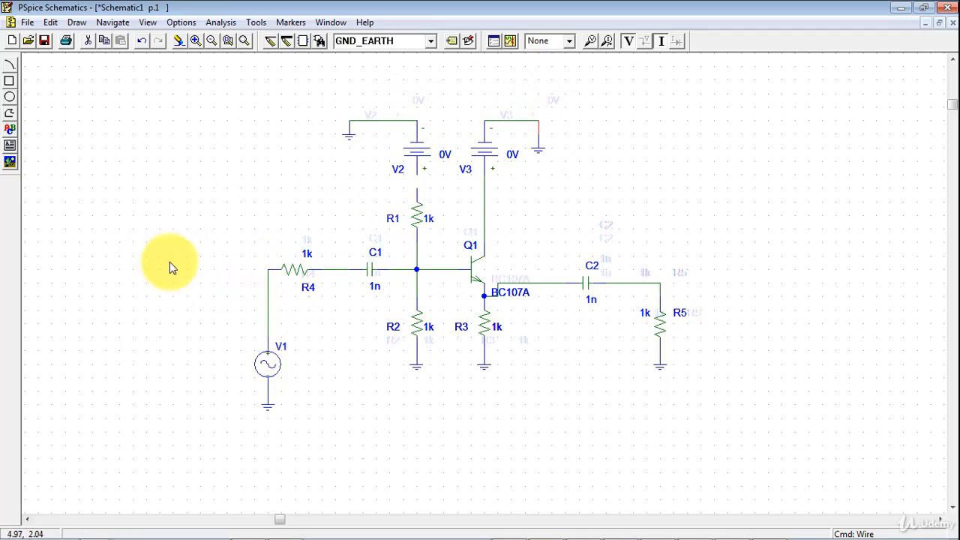
Set the DC attribute of sine source V1 to 0 and its AC attribute to 2m.
{"action": "double_click", "coordinate": [271, 364]}
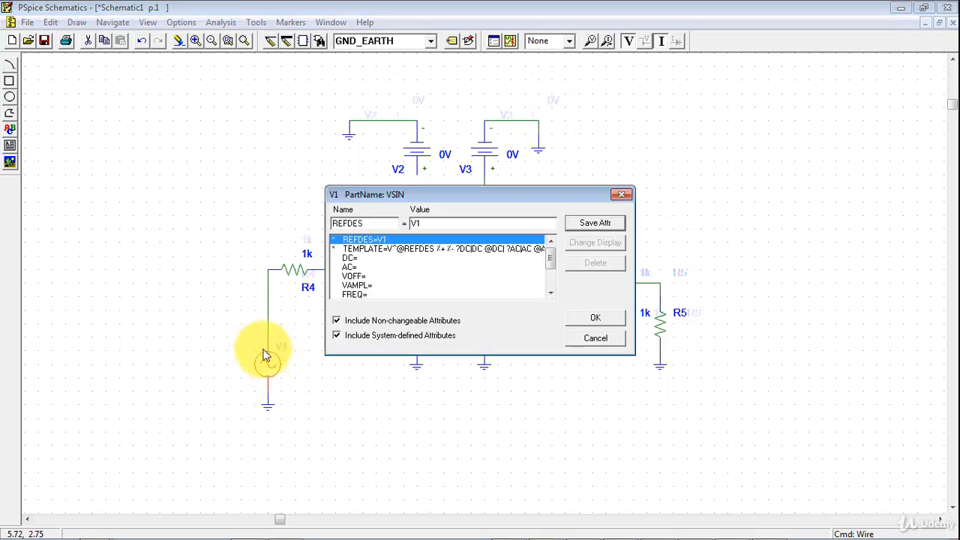
{"action": "left_click", "coordinate": [364, 258]}
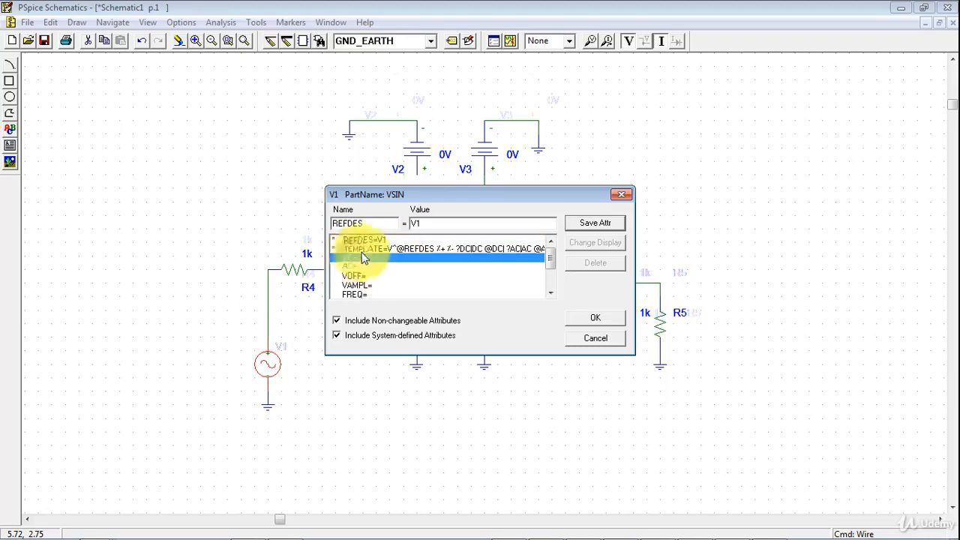
{"action": "left_click", "coordinate": [362, 267]}
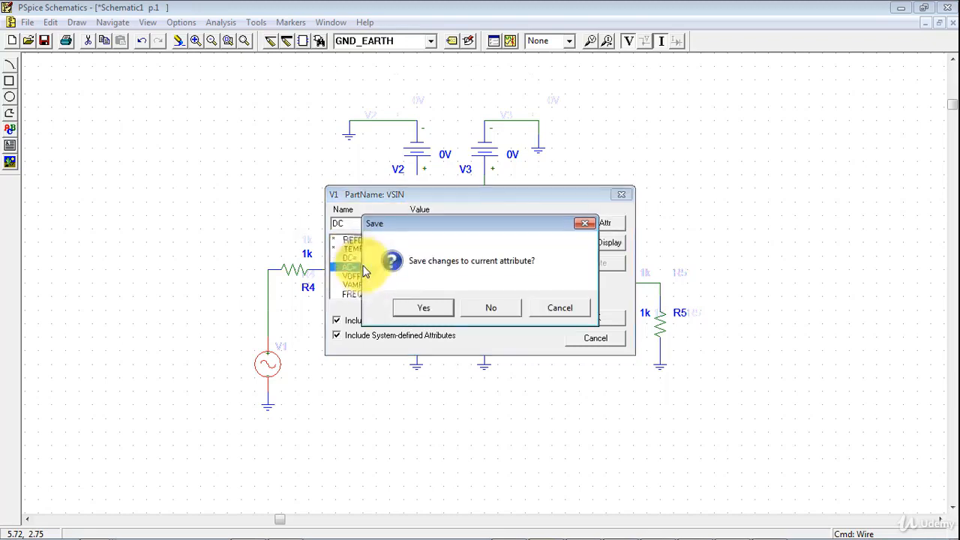
{"action": "left_click", "coordinate": [425, 308]}
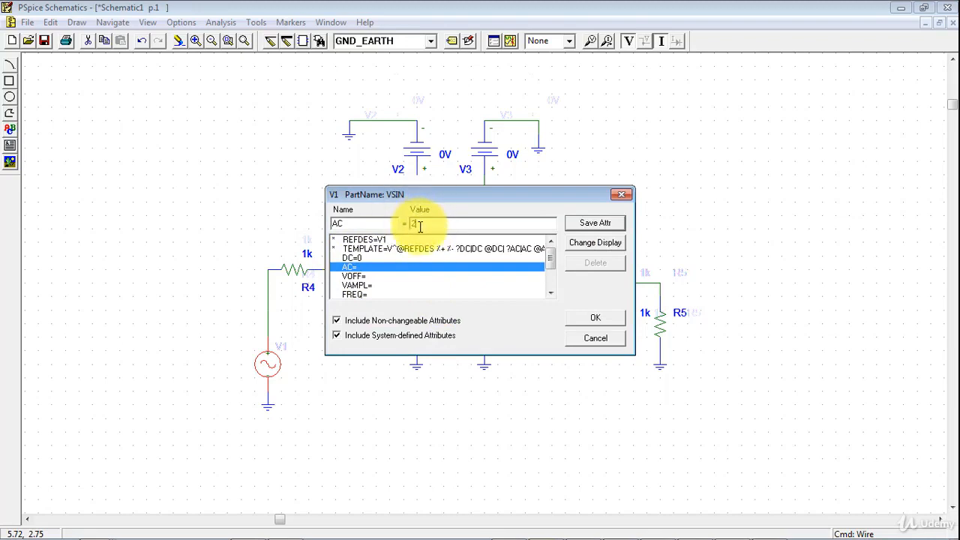
{"action": "type", "text": "2m"}
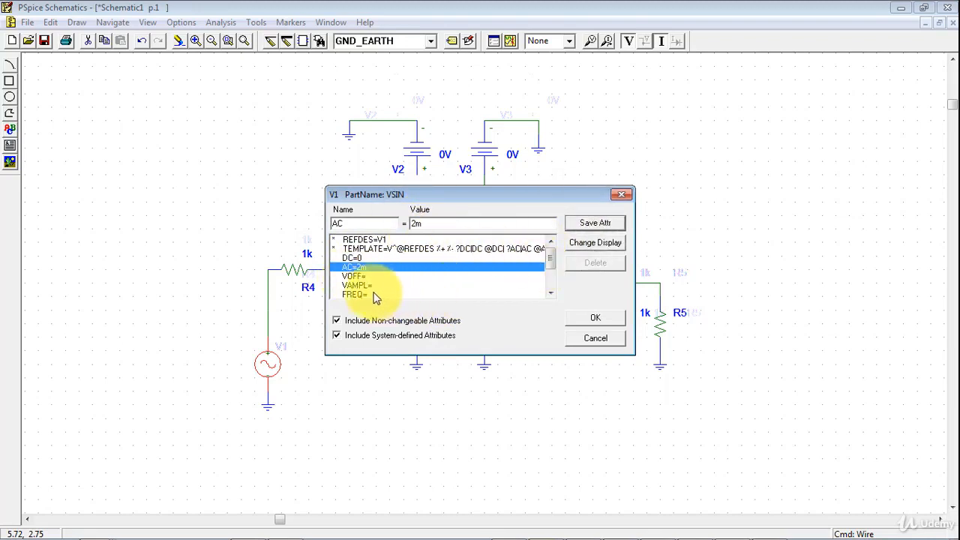
Set the VOFF attribute of sine source V1 to 0 and its VAMPL attribute to 2m.
{"action": "left_click", "coordinate": [351, 277]}
{"action": "left_click", "coordinate": [442, 223]}
{"action": "type", "text": "0"}
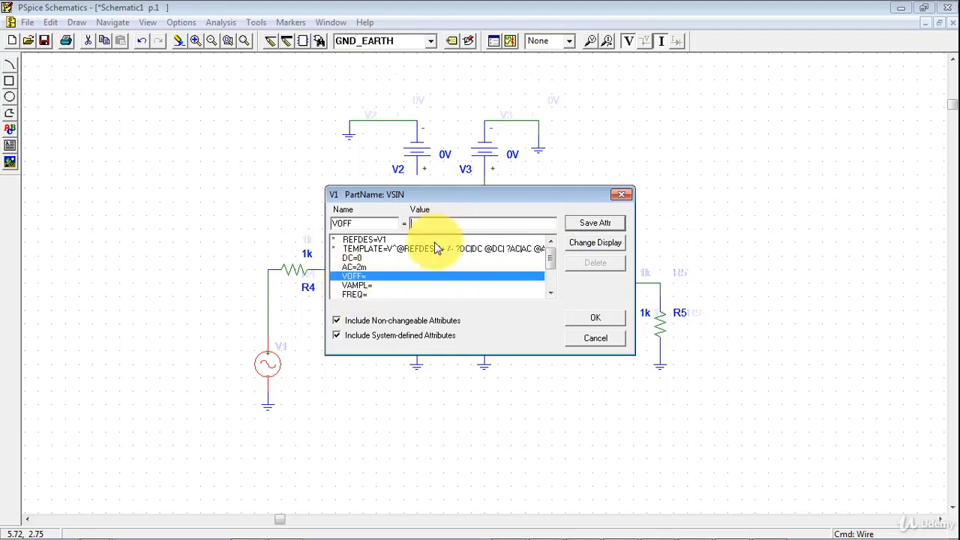
{"action": "left_click", "coordinate": [358, 293]}
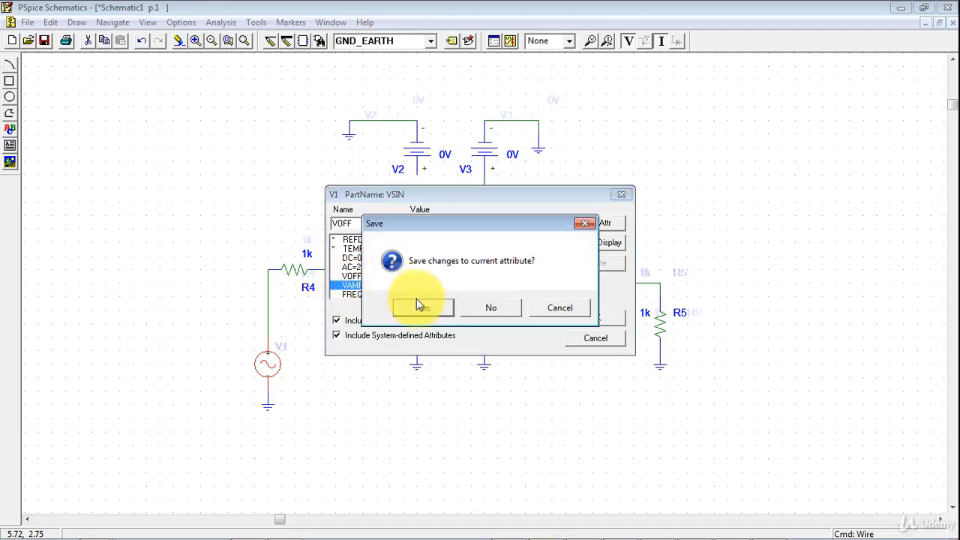
{"action": "left_click", "coordinate": [421, 305]}
{"action": "left_click", "coordinate": [358, 286]}
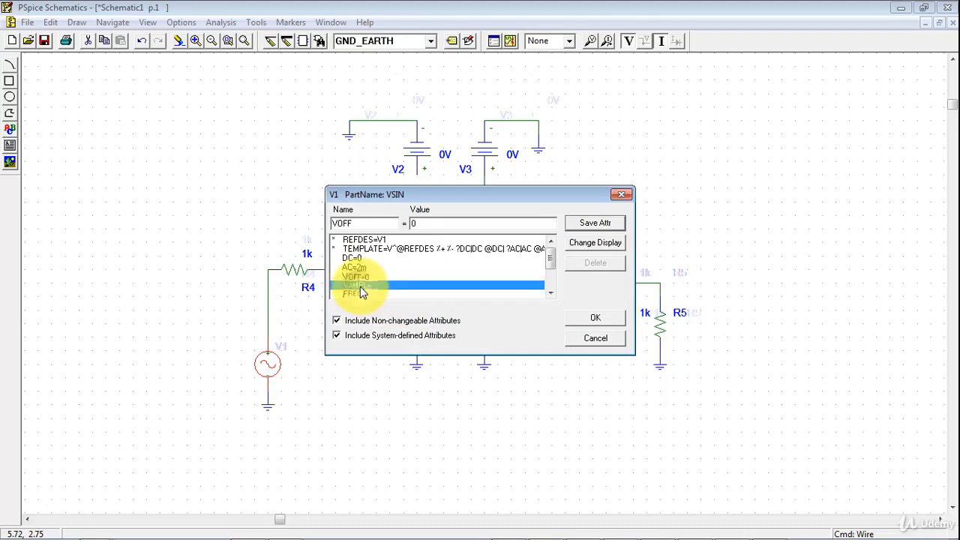
{"action": "left_click", "coordinate": [421, 225]}
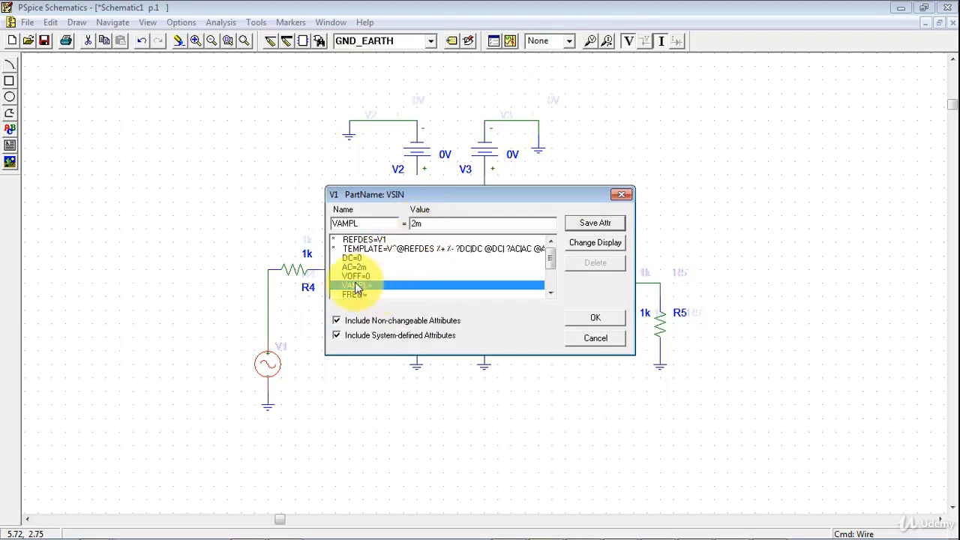
{"action": "left_click", "coordinate": [583, 222]}
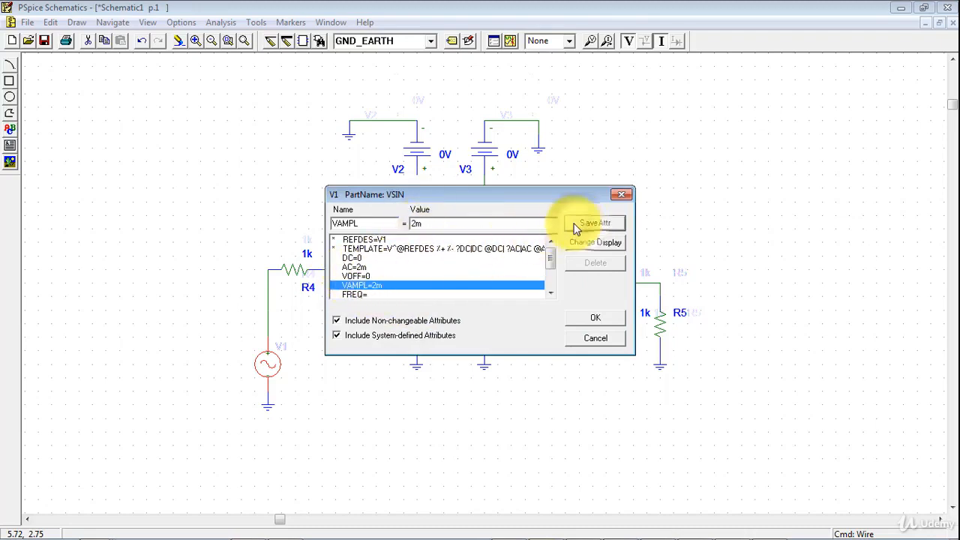
Set the FREQ attribute of V1 to 2k and accept the source's attributes.
{"action": "left_click", "coordinate": [357, 295]}
{"action": "left_click", "coordinate": [429, 224]}
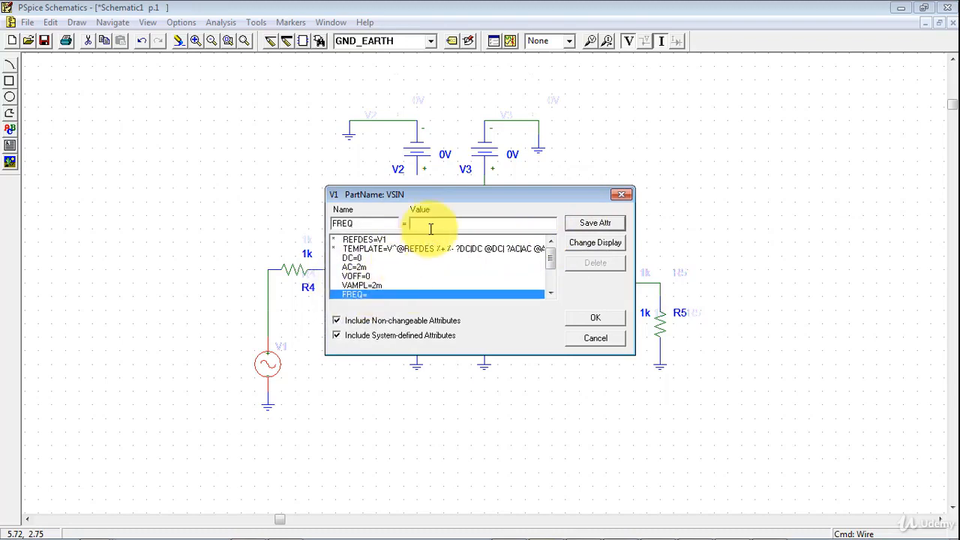
{"action": "type", "text": "2"}
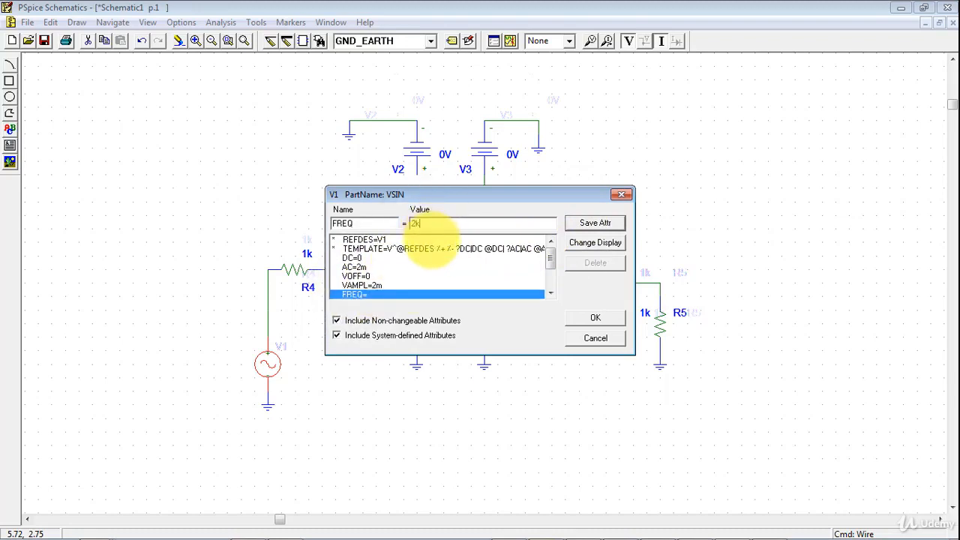
{"action": "type", "text": "k"}
{"action": "left_click", "coordinate": [582, 223]}
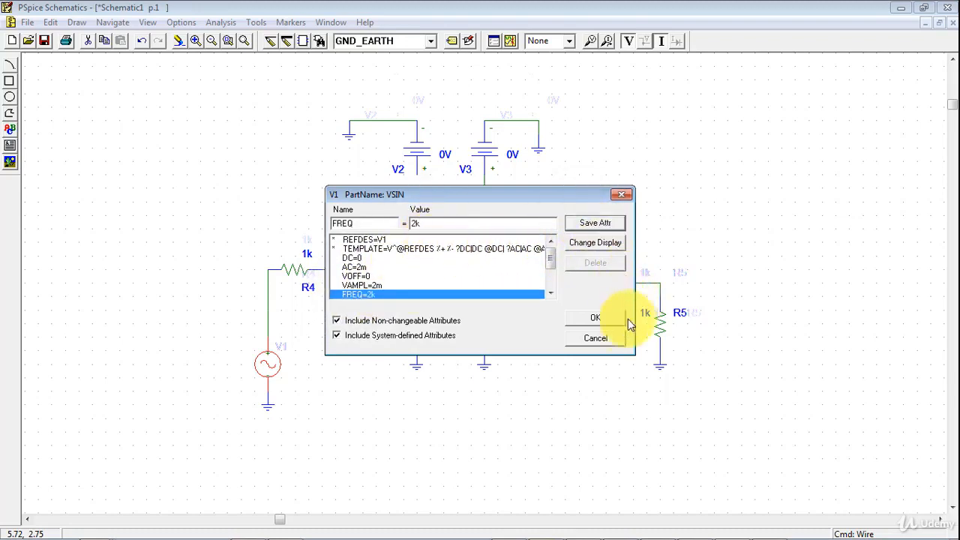
{"action": "left_click", "coordinate": [594, 320]}
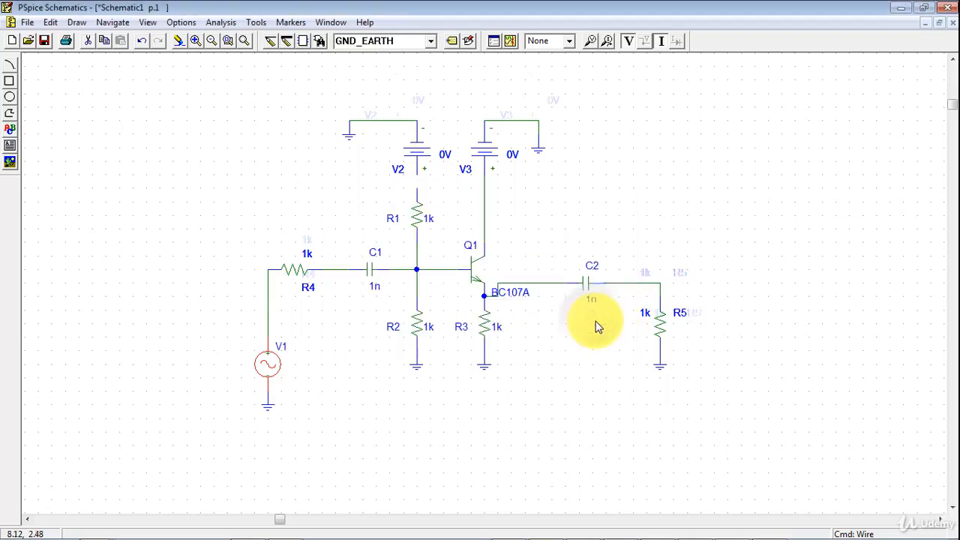
Change the reference designator of resistor R4 to Rs.
{"action": "left_click", "coordinate": [308, 294]}
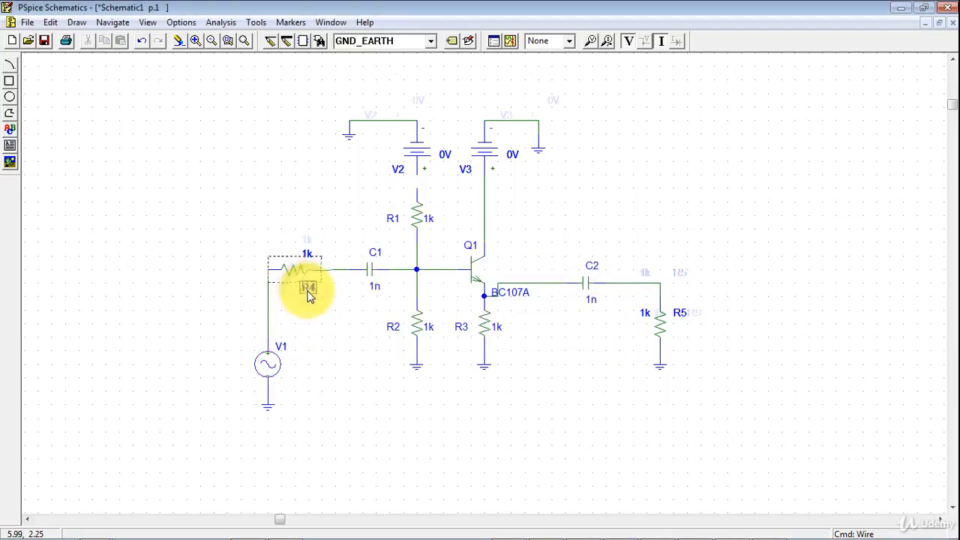
{"action": "double_click", "coordinate": [312, 293]}
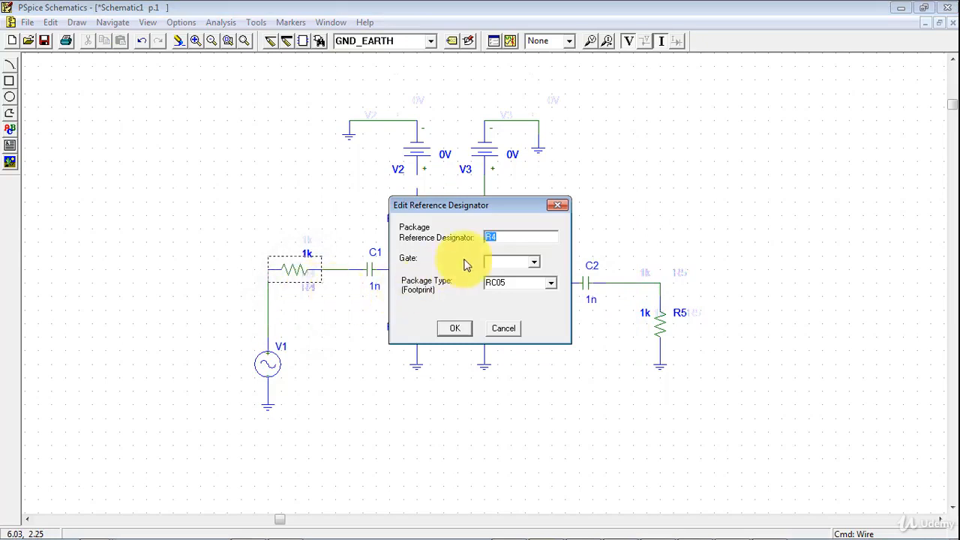
{"action": "type", "text": "s"}
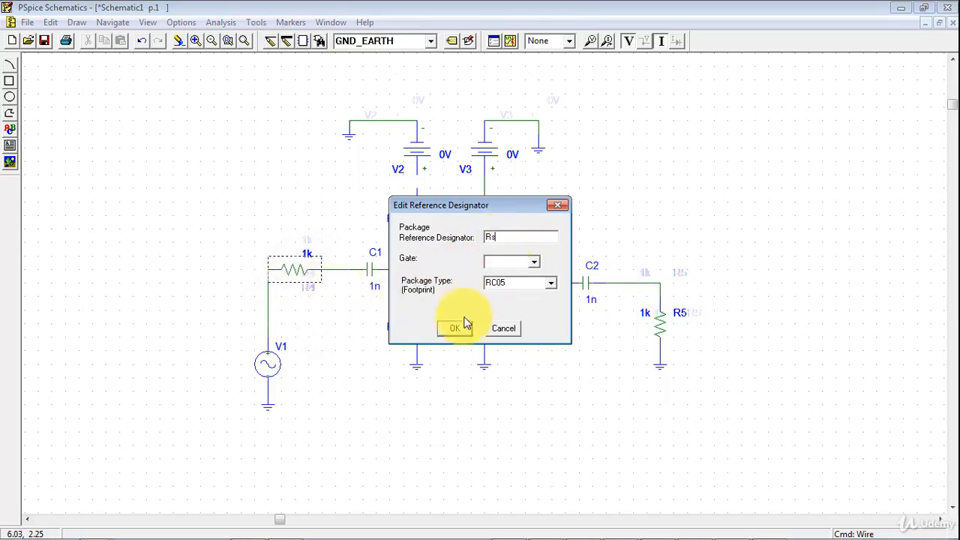
{"action": "left_click", "coordinate": [455, 327]}
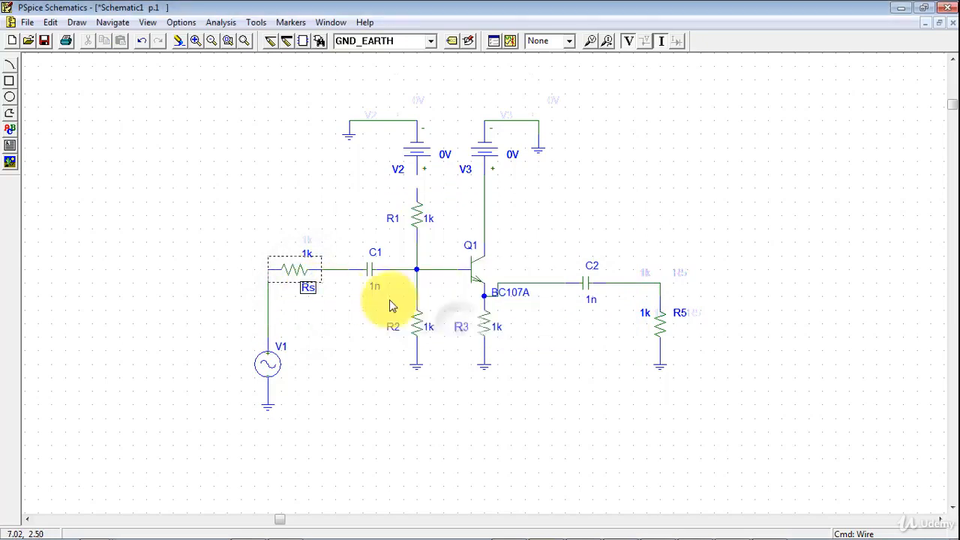
Set the value of source resistor Rs to 0.1k and deselect it.
{"action": "double_click", "coordinate": [307, 253]}
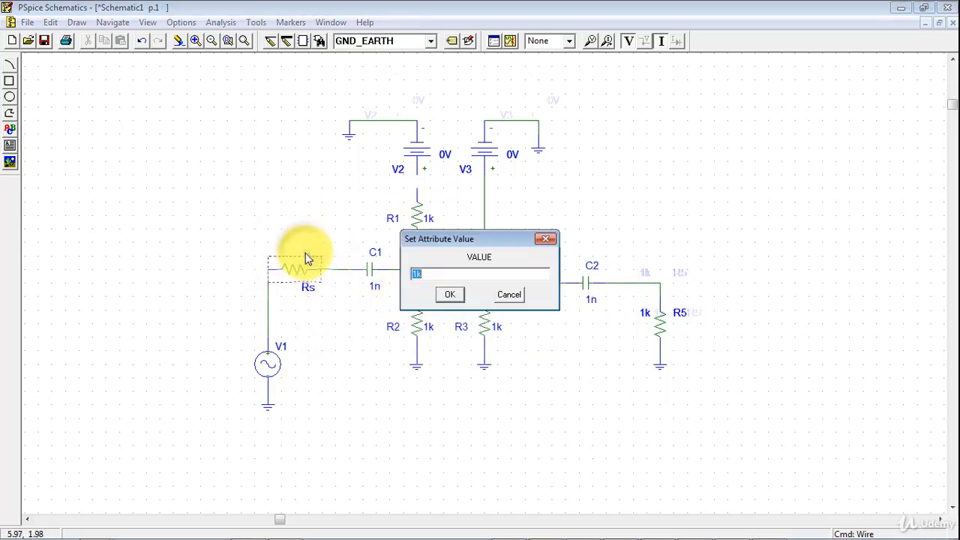
{"action": "left_click", "coordinate": [413, 274]}
{"action": "type", "text": "0."}
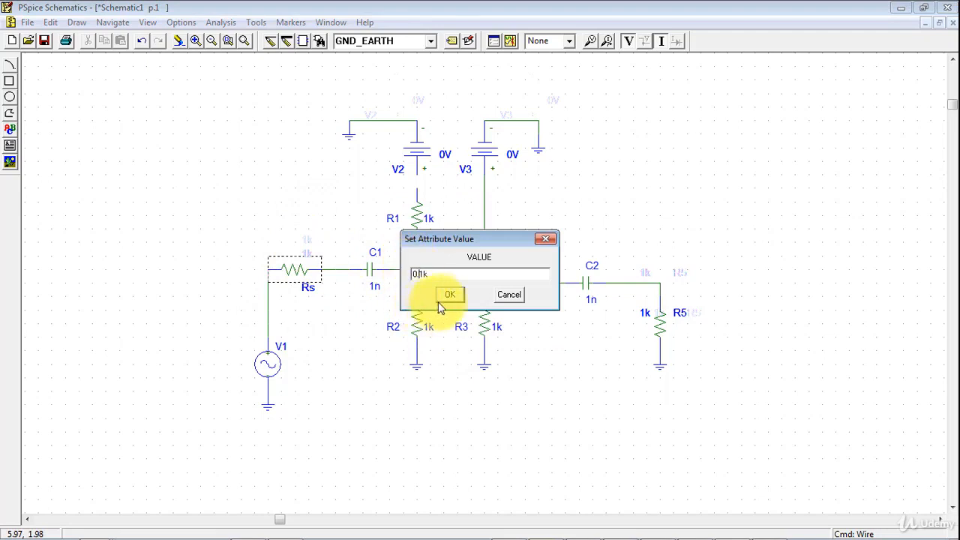
{"action": "left_click", "coordinate": [450, 296]}
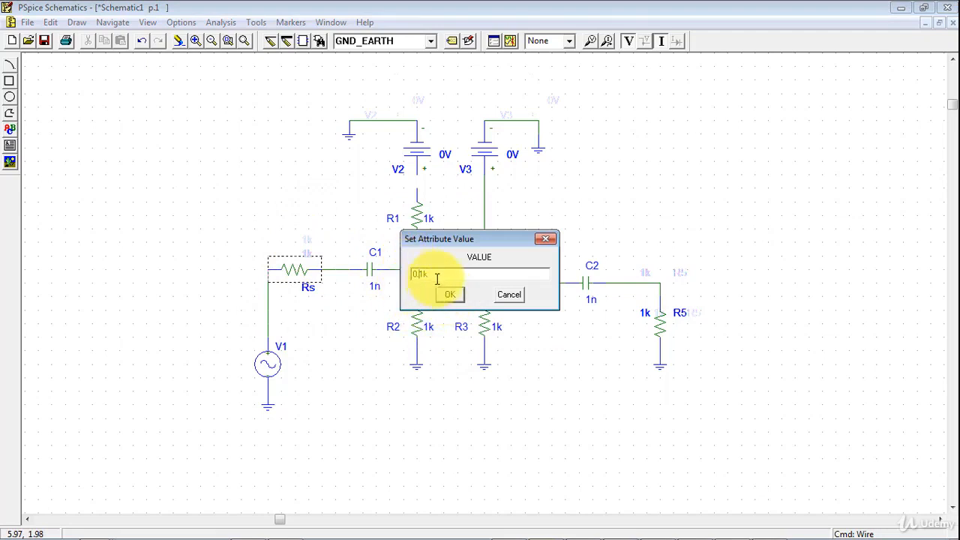
{"action": "left_click", "coordinate": [452, 296]}
{"action": "left_click", "coordinate": [342, 301]}
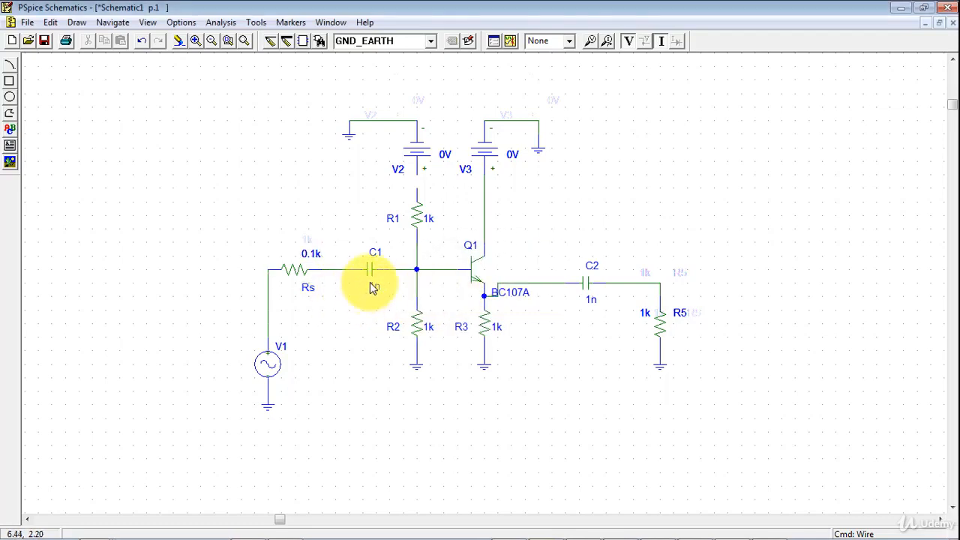
Set the value of input capacitor C1 to 1u.
{"action": "double_click", "coordinate": [371, 286]}
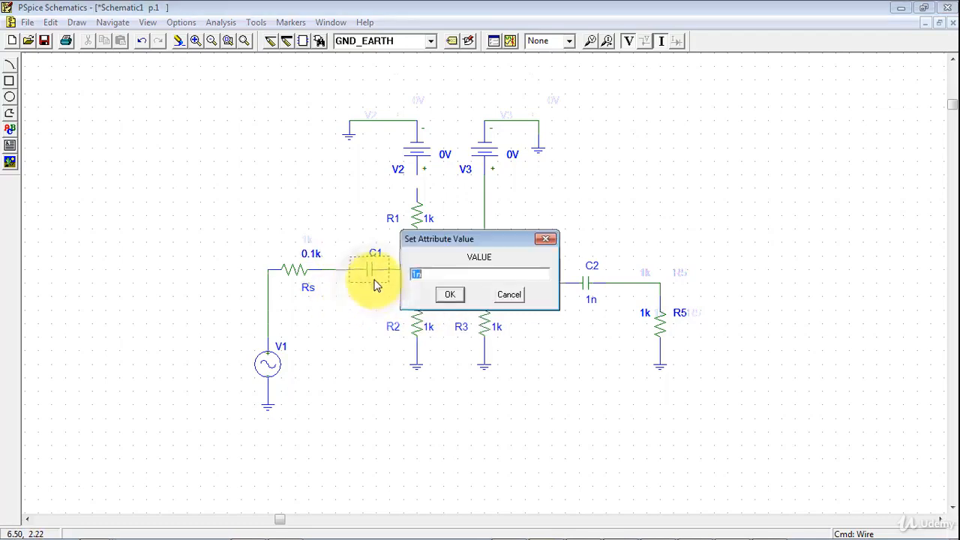
{"action": "left_click_drag", "start_coordinate": [416, 276], "coordinate": [430, 279]}
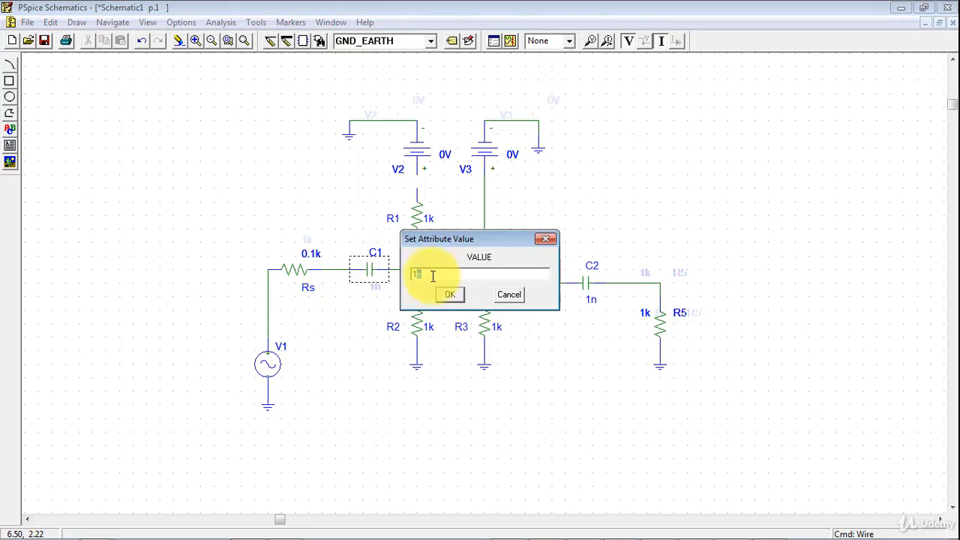
{"action": "type", "text": "u"}
{"action": "left_click", "coordinate": [448, 294]}
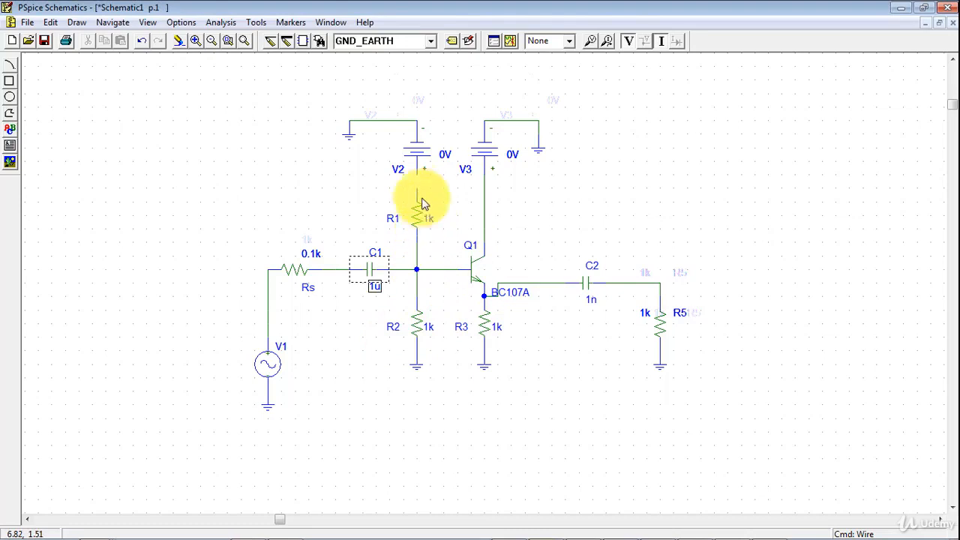
Set the value of resistor R1, above the base node of Q1, to 0.1k.
{"action": "left_click", "coordinate": [426, 224]}
{"action": "double_click", "coordinate": [427, 225]}
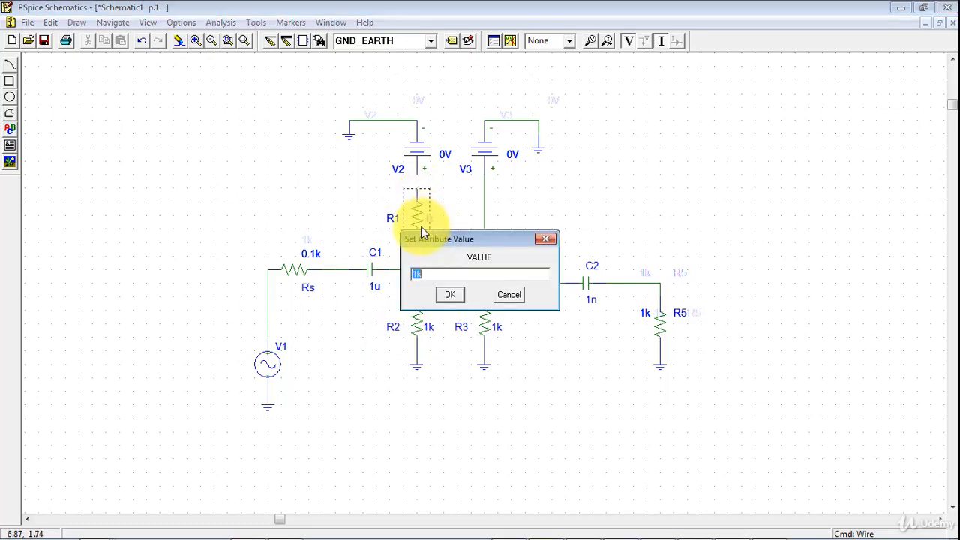
{"action": "type", "text": "0.1k"}
{"action": "left_click", "coordinate": [447, 294]}
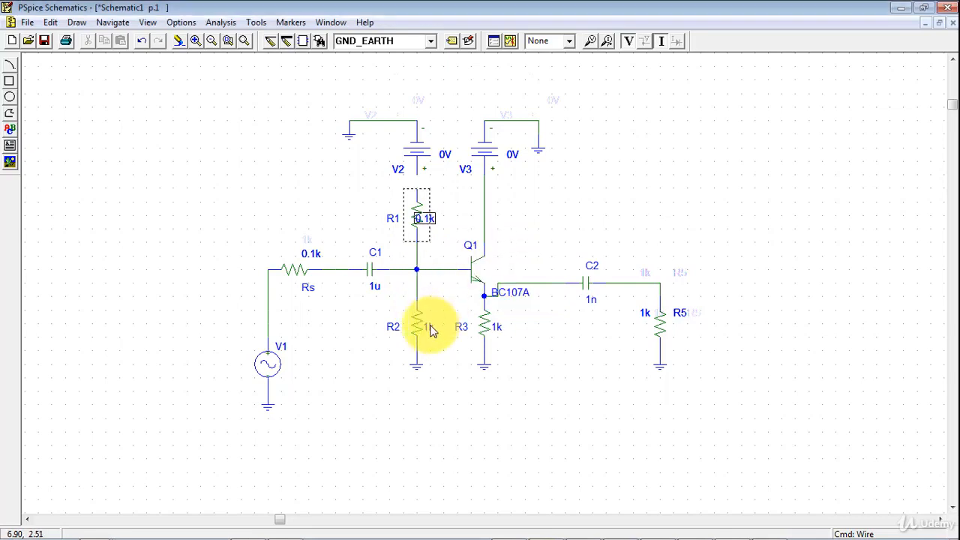
Set the value of resistor R2, below the base node of Q1, to 2.1k and deselect it.
{"action": "double_click", "coordinate": [429, 330]}
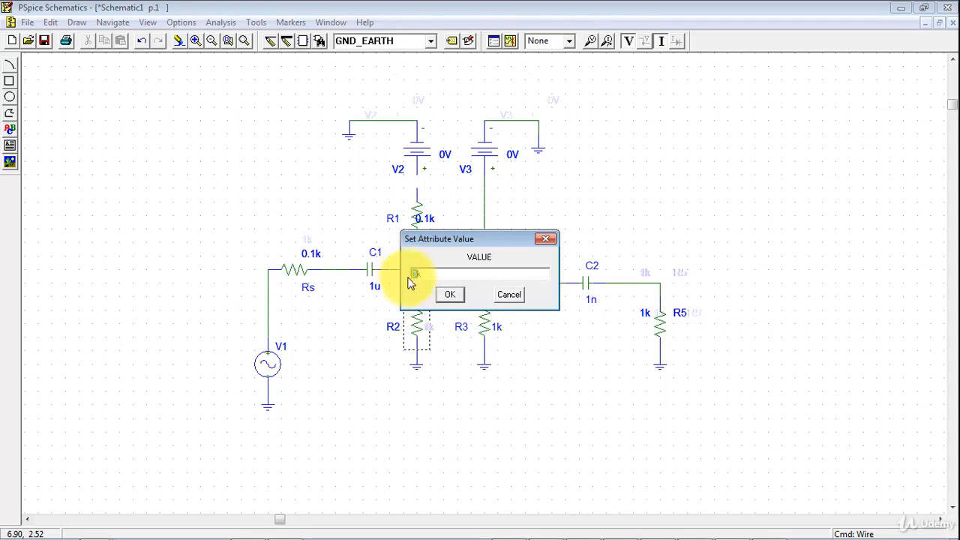
{"action": "type", "text": "2.1k"}
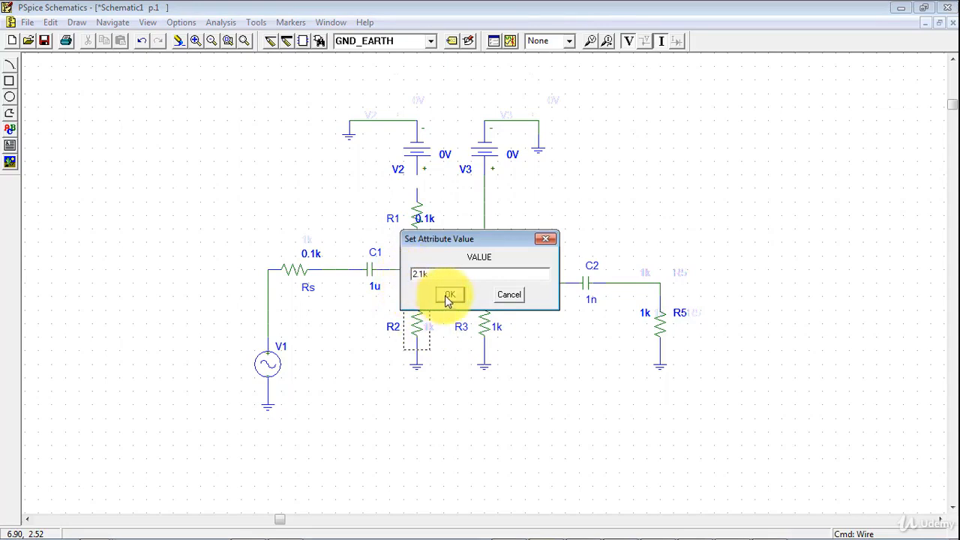
{"action": "left_click", "coordinate": [450, 294]}
{"action": "left_click", "coordinate": [531, 339]}
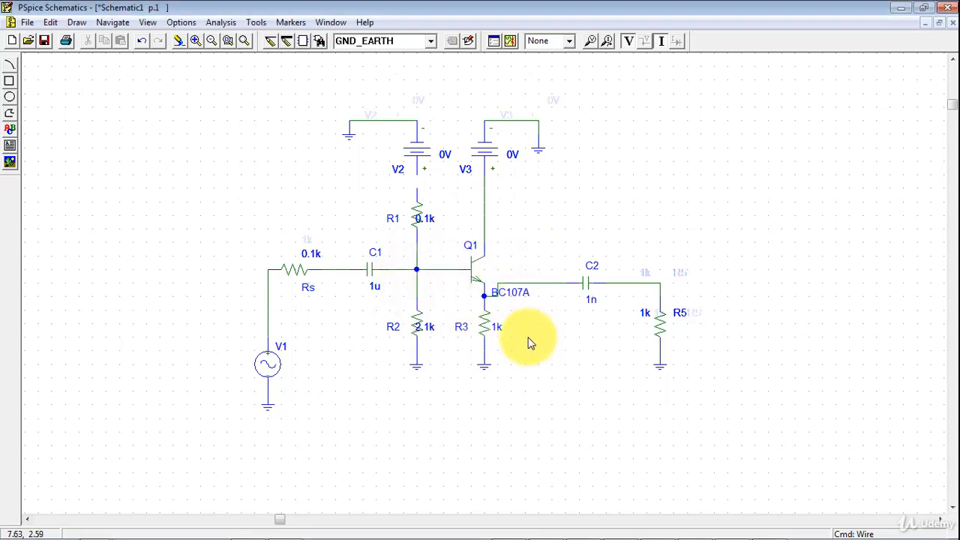
Rename emitter resistor R3 as RE and set its value to 50.
{"action": "double_click", "coordinate": [461, 328]}
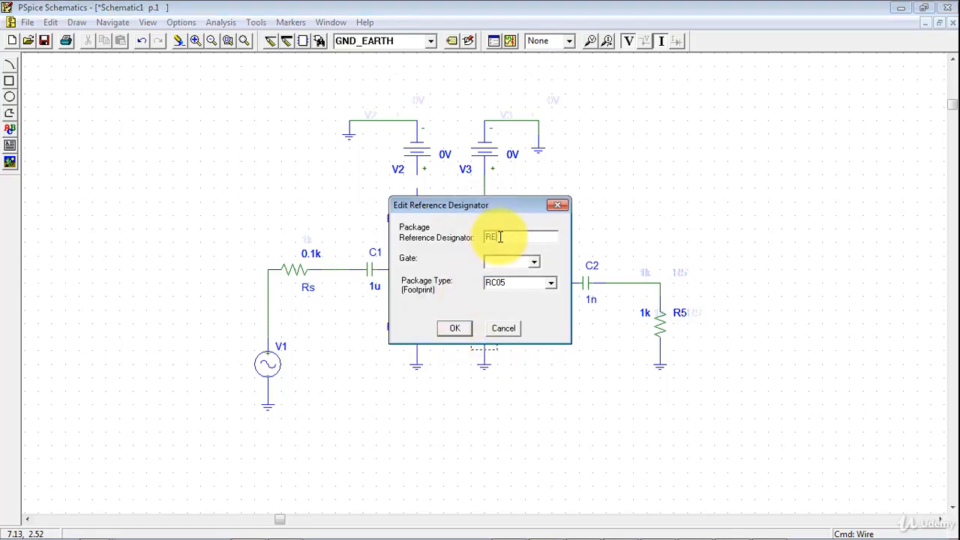
{"action": "type", "text": "RE"}
{"action": "left_click", "coordinate": [455, 328]}
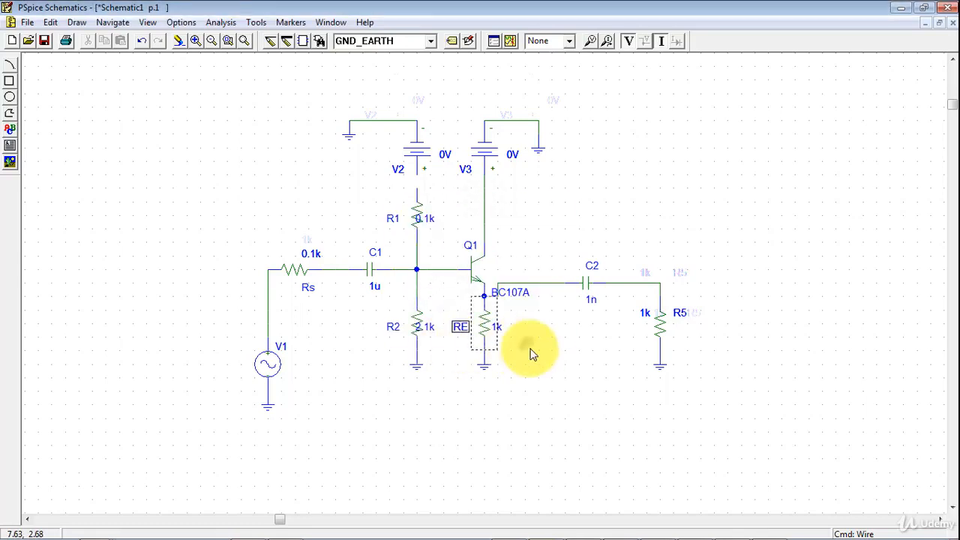
{"action": "double_click", "coordinate": [496, 330]}
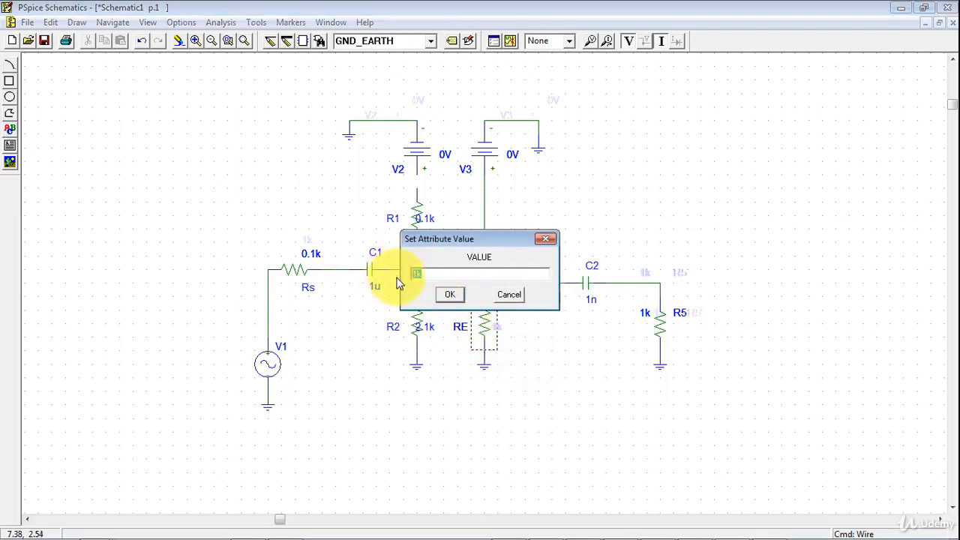
{"action": "type", "text": "50"}
{"action": "left_click", "coordinate": [450, 293]}
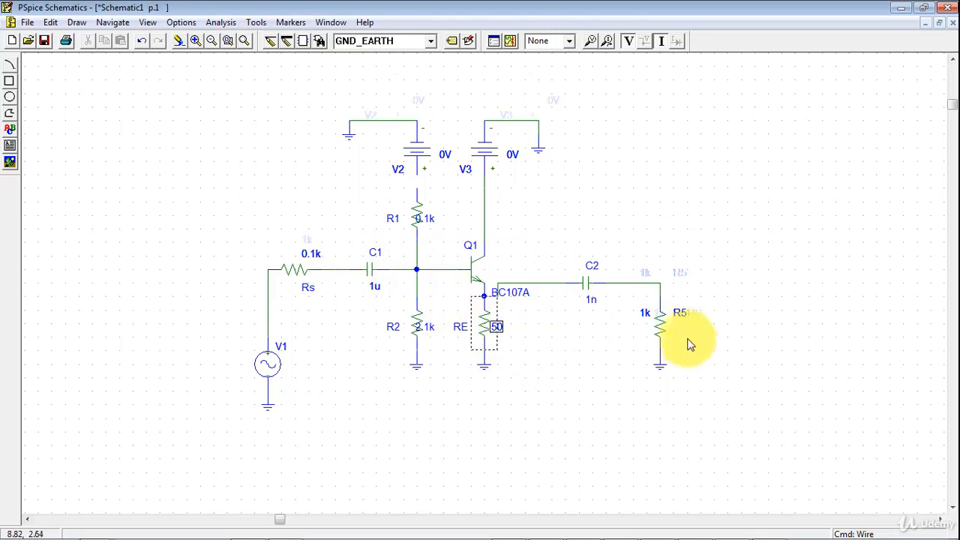
Rename load resistor R5 as Rl and set its value to 50.
{"action": "double_click", "coordinate": [675, 313]}
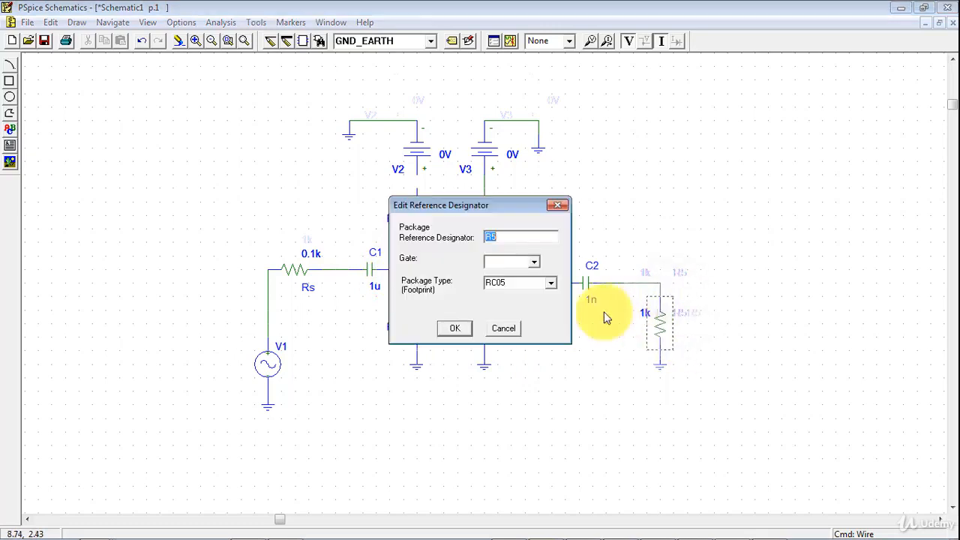
{"action": "left_click", "coordinate": [492, 237]}
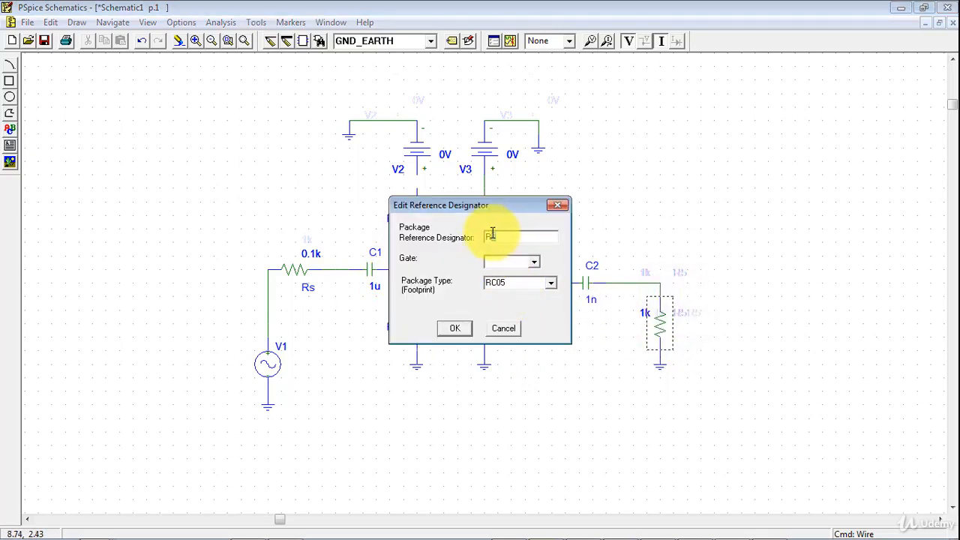
{"action": "key", "text": "BackSpace"}
{"action": "type", "text": "l"}
{"action": "left_click", "coordinate": [454, 328]}
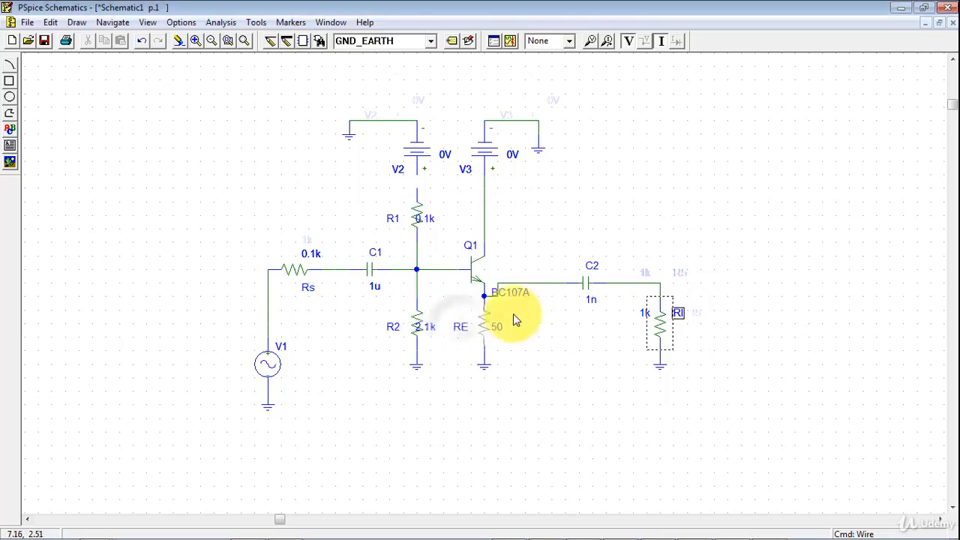
{"action": "double_click", "coordinate": [643, 312]}
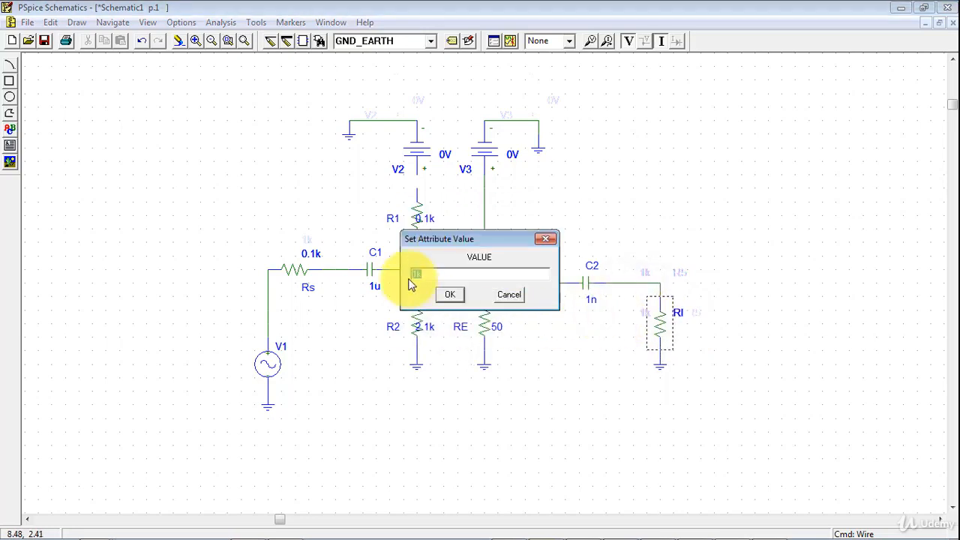
{"action": "type", "text": "50"}
{"action": "left_click", "coordinate": [449, 294]}
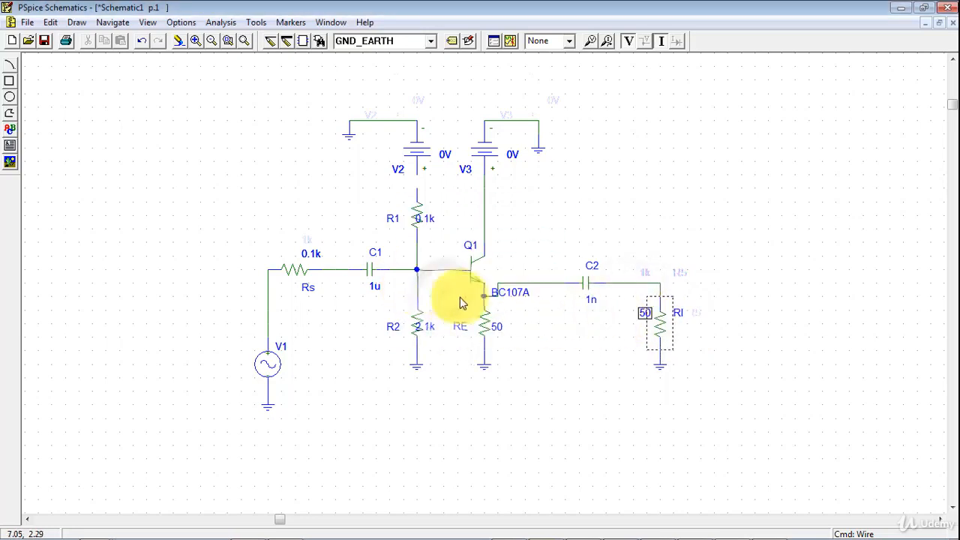
Set the value of output coupling capacitor C2 to 100u.
{"action": "double_click", "coordinate": [592, 303]}
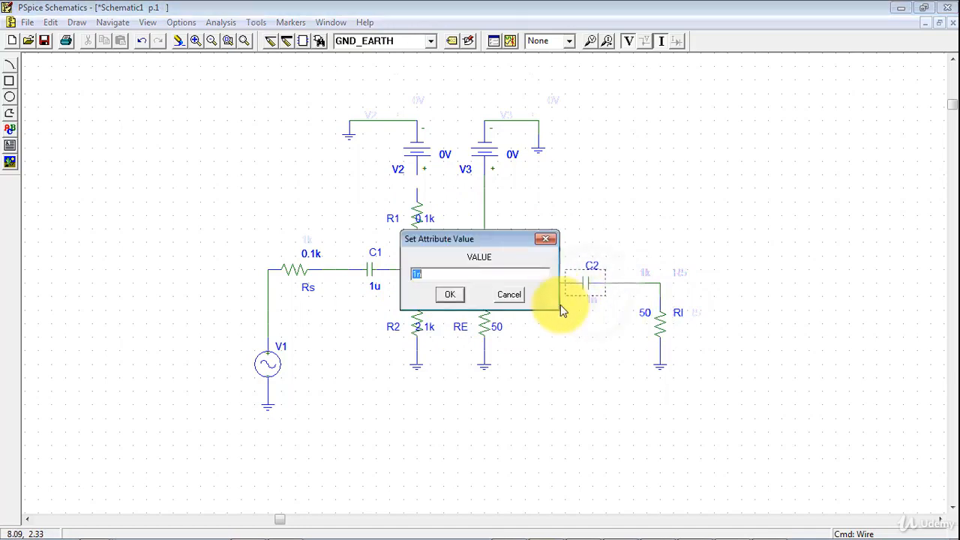
{"action": "type", "text": "100u"}
{"action": "left_click", "coordinate": [449, 296]}
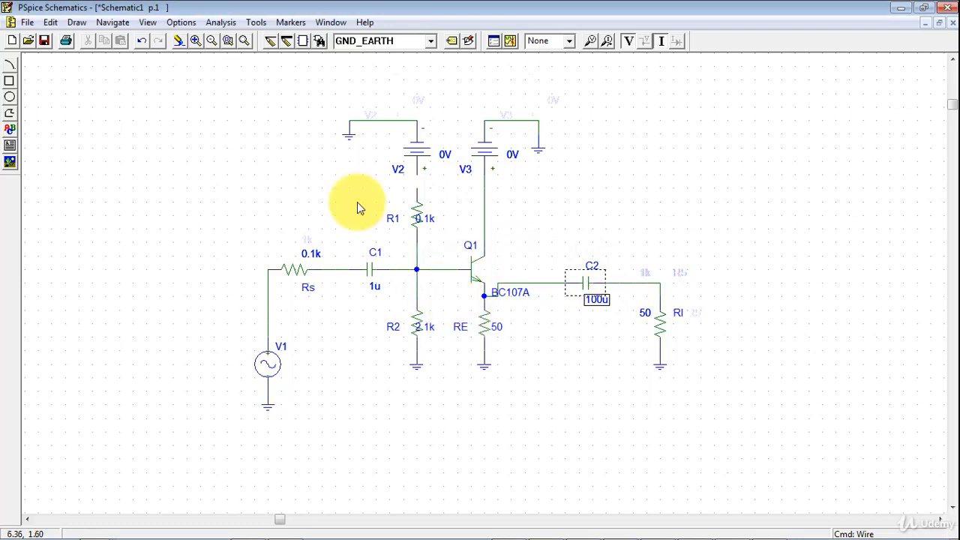
Wire the positive terminal of V2 to the upper end of resistor R1 and finish wiring.
{"action": "key", "text": "ctrl+w"}
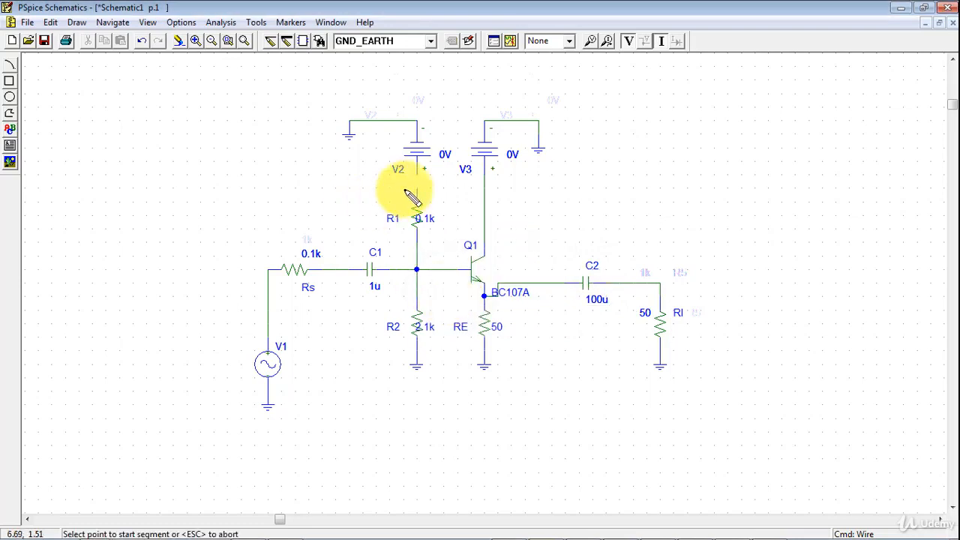
{"action": "left_click", "coordinate": [416, 177]}
{"action": "left_click", "coordinate": [417, 178]}
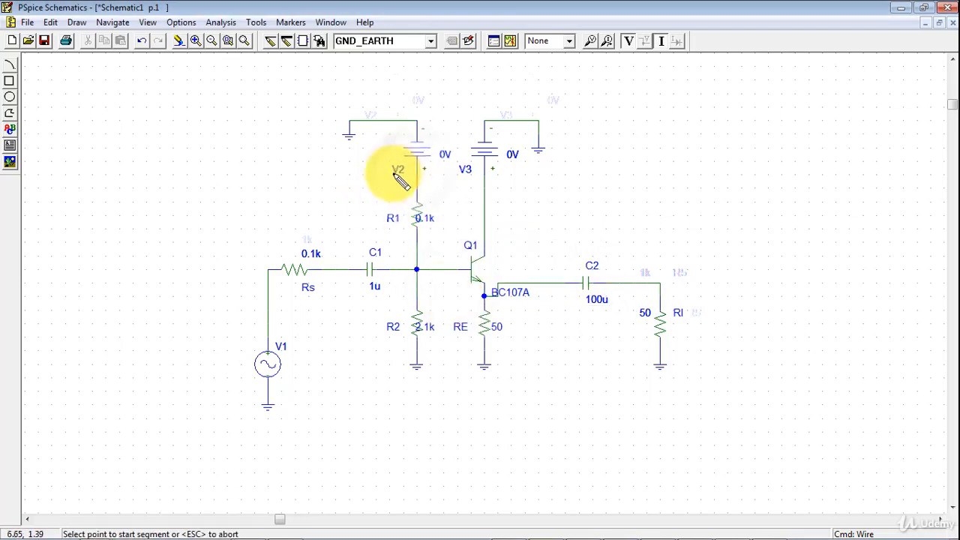
{"action": "right_click", "coordinate": [358, 165]}
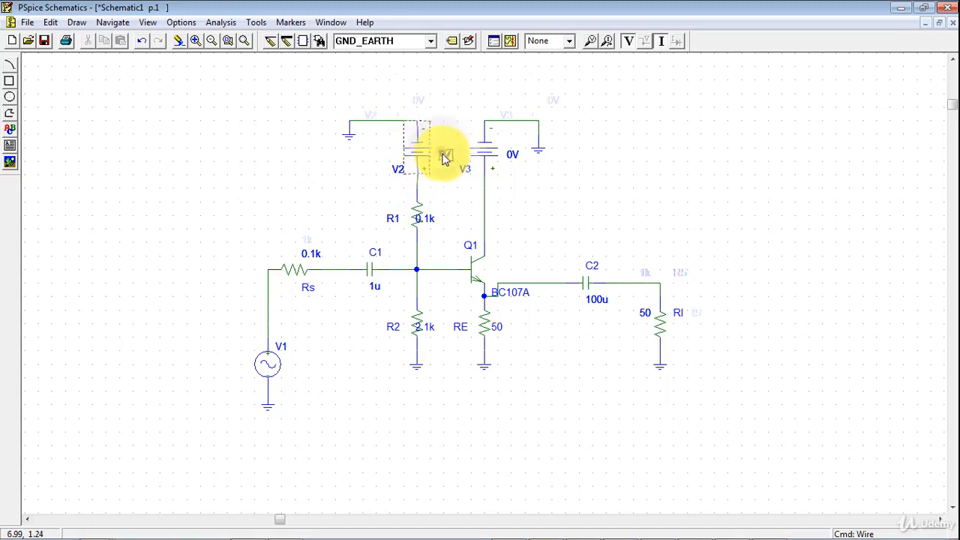
Set the DC value of both supply sources, V2 and V3, to 15 and deselect them.
{"action": "double_click", "coordinate": [444, 156]}
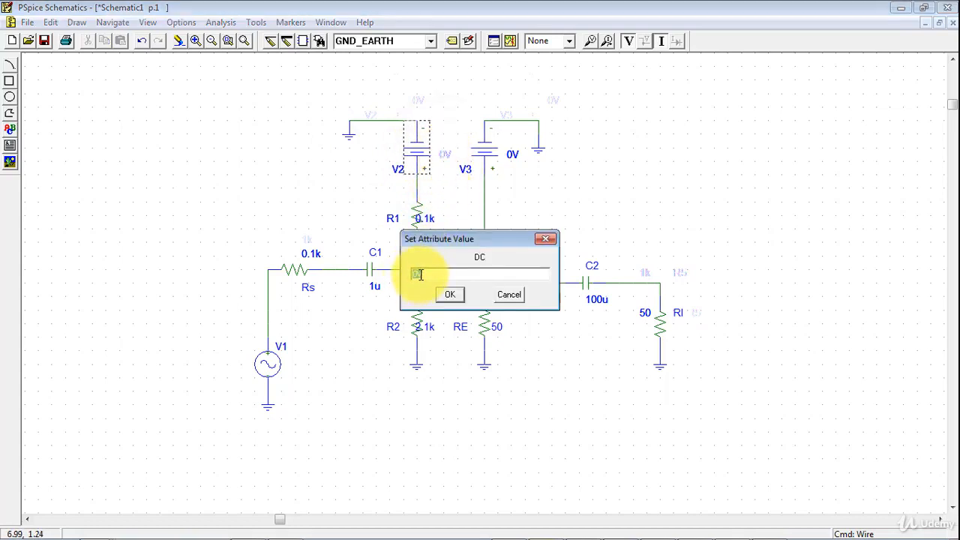
{"action": "type", "text": "15"}
{"action": "left_click", "coordinate": [449, 294]}
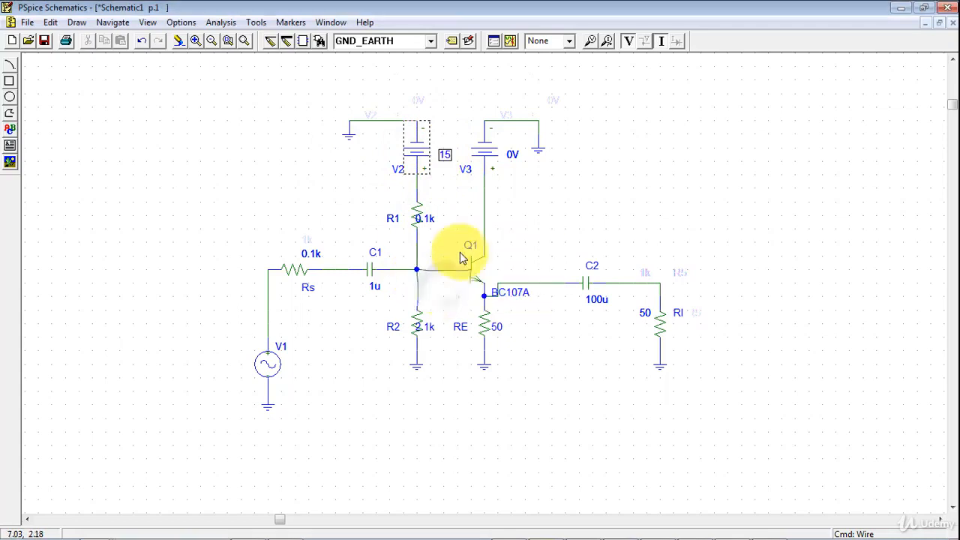
{"action": "left_click", "coordinate": [512, 155]}
{"action": "double_click", "coordinate": [513, 156]}
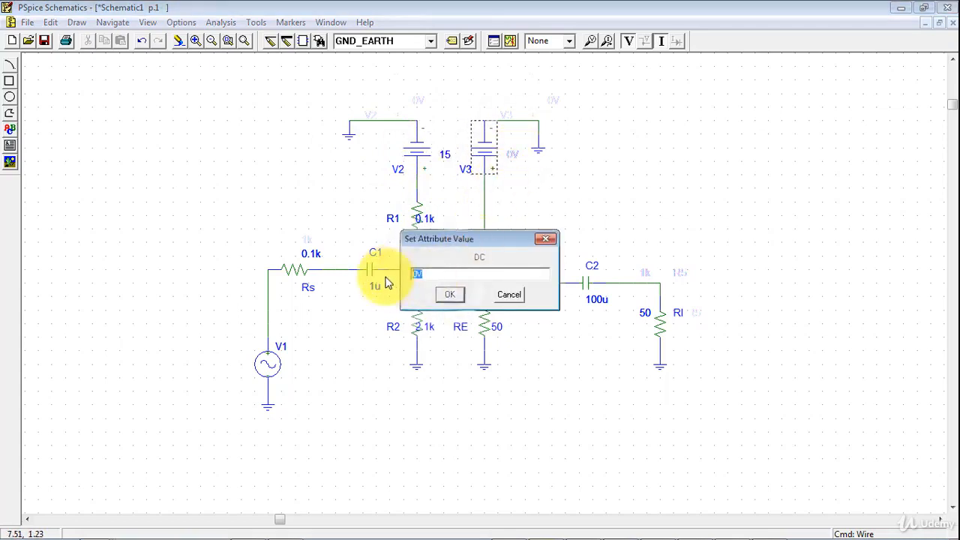
{"action": "type", "text": "15"}
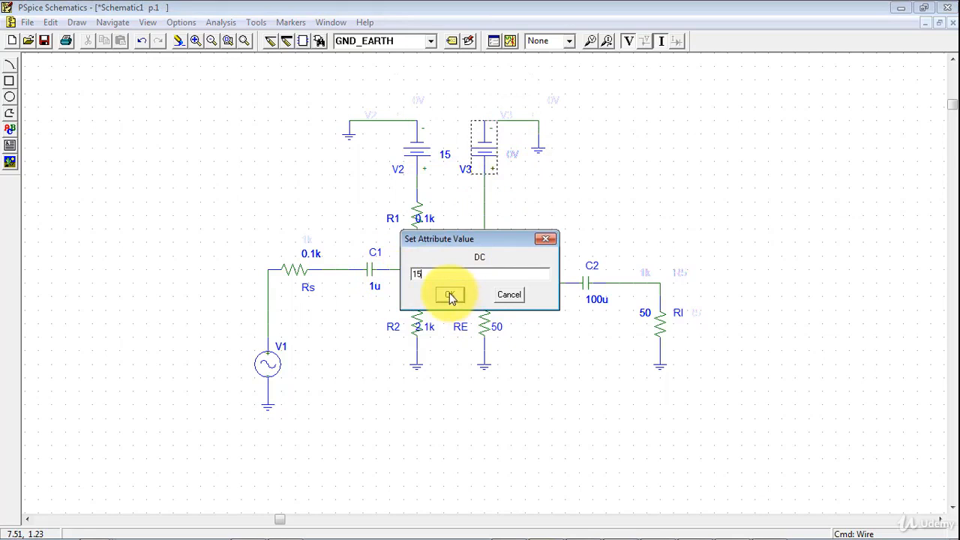
{"action": "left_click", "coordinate": [450, 296]}
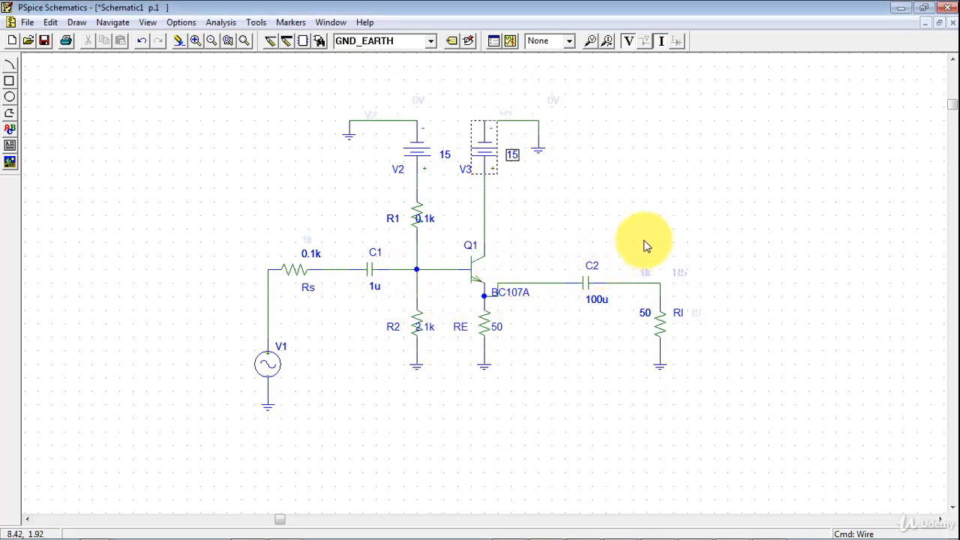
{"action": "left_click", "coordinate": [634, 194]}
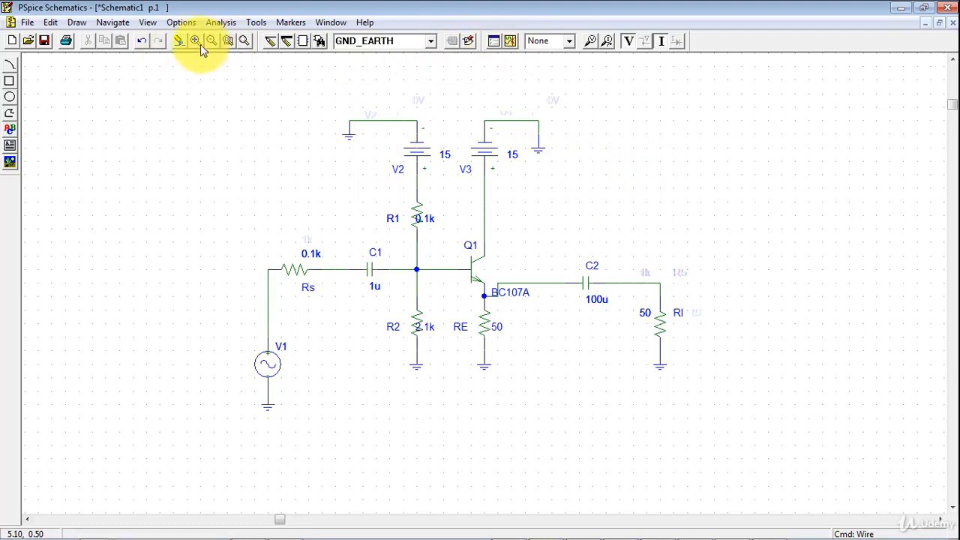
Set up the transient analysis with a final time of 20ms and a step ceiling of 0.001m.
{"action": "left_click", "coordinate": [492, 42]}
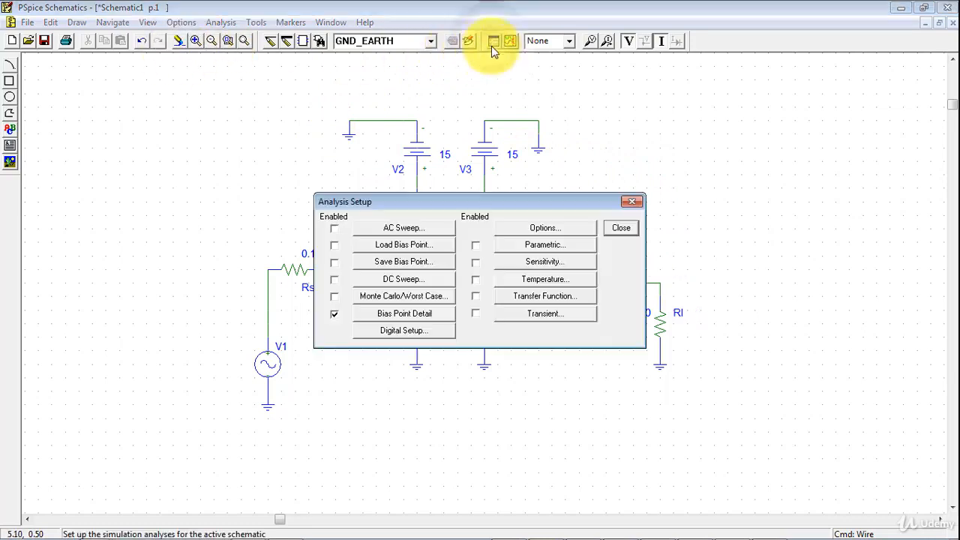
{"action": "left_click", "coordinate": [543, 312]}
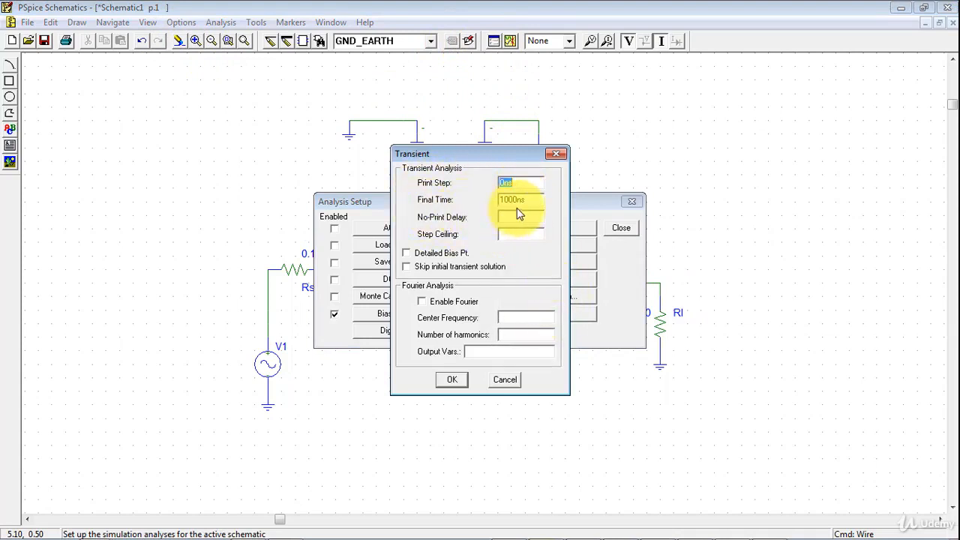
{"action": "left_click_drag", "start_coordinate": [524, 200], "coordinate": [481, 203]}
{"action": "type", "text": "20"}
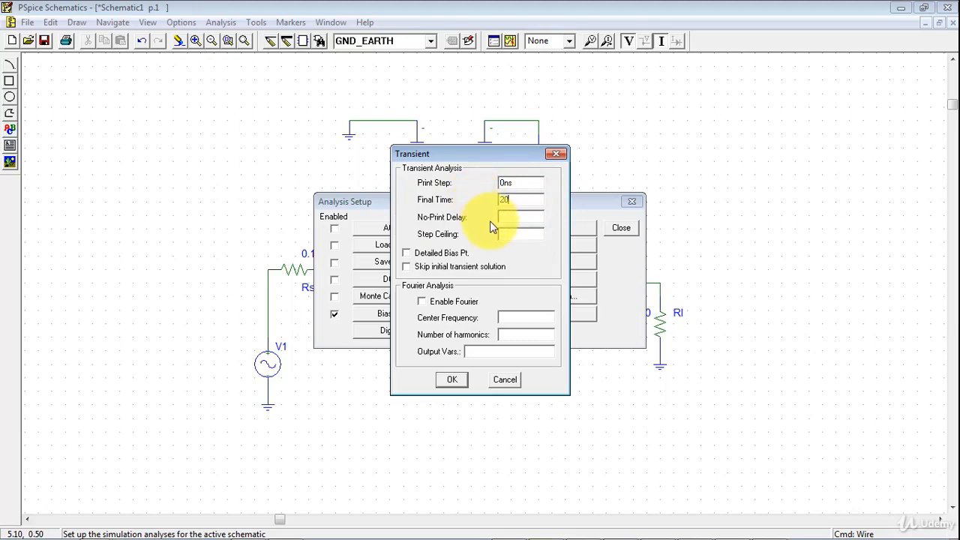
{"action": "type", "text": "ms"}
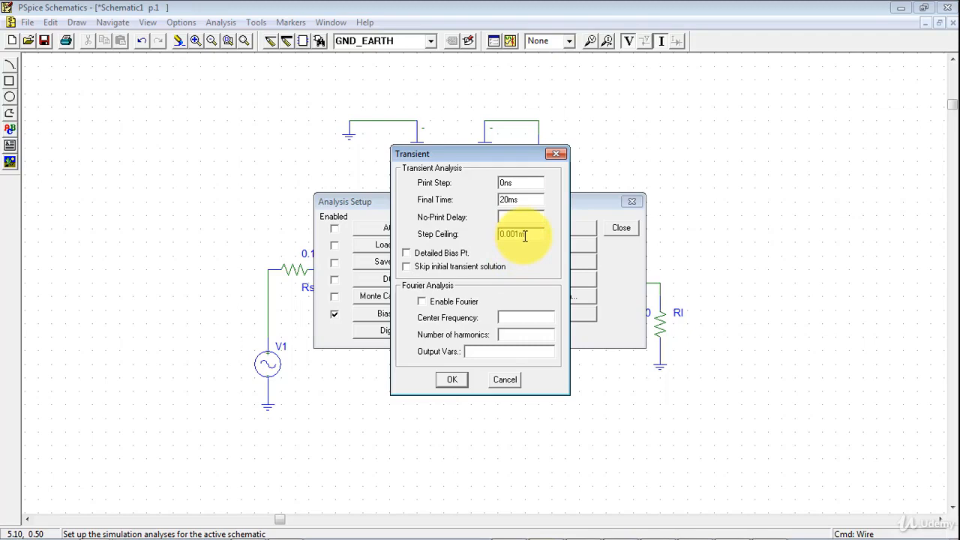
{"action": "left_click", "coordinate": [452, 380]}
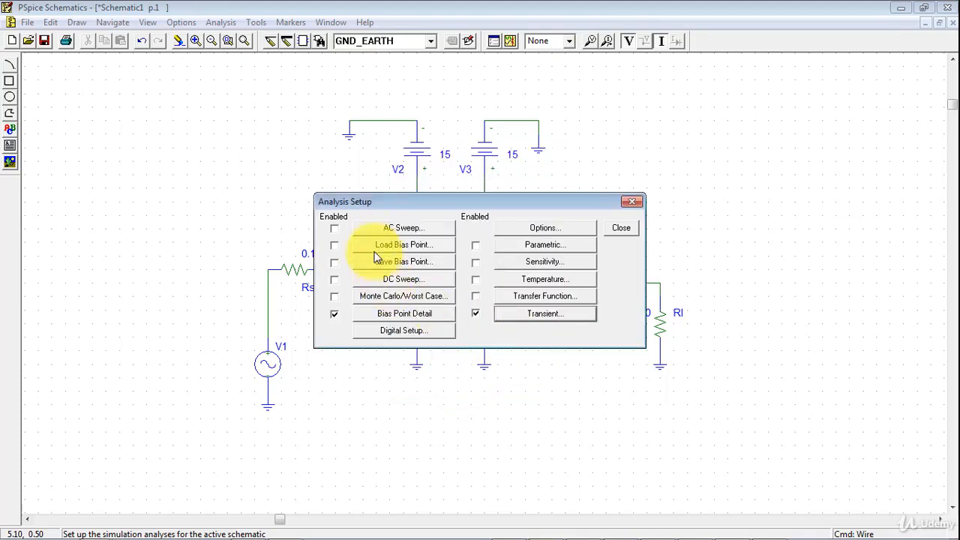
Set up a decade AC sweep with 1000 points per decade, start frequency 0.001 and a new end frequency, and close the analysis setup.
{"action": "left_click", "coordinate": [383, 233]}
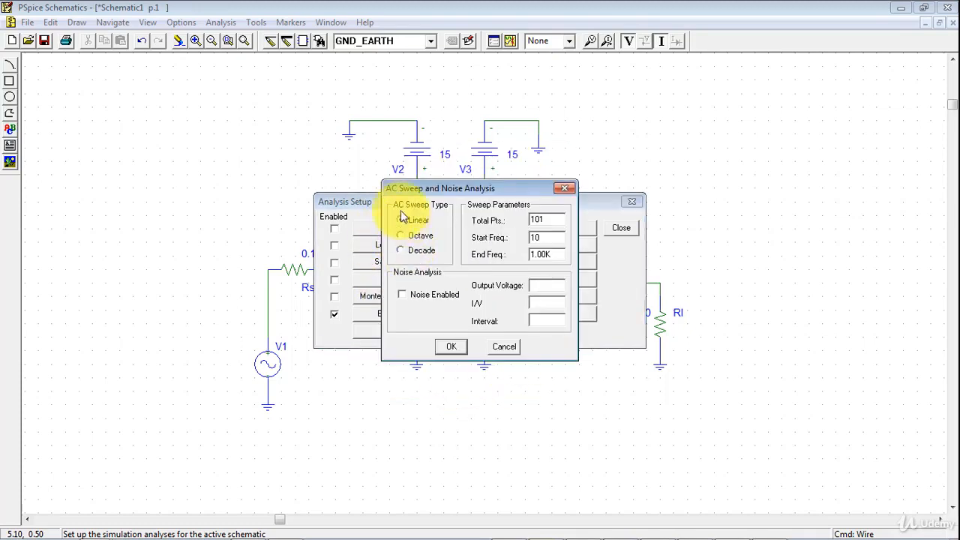
{"action": "left_click", "coordinate": [409, 250]}
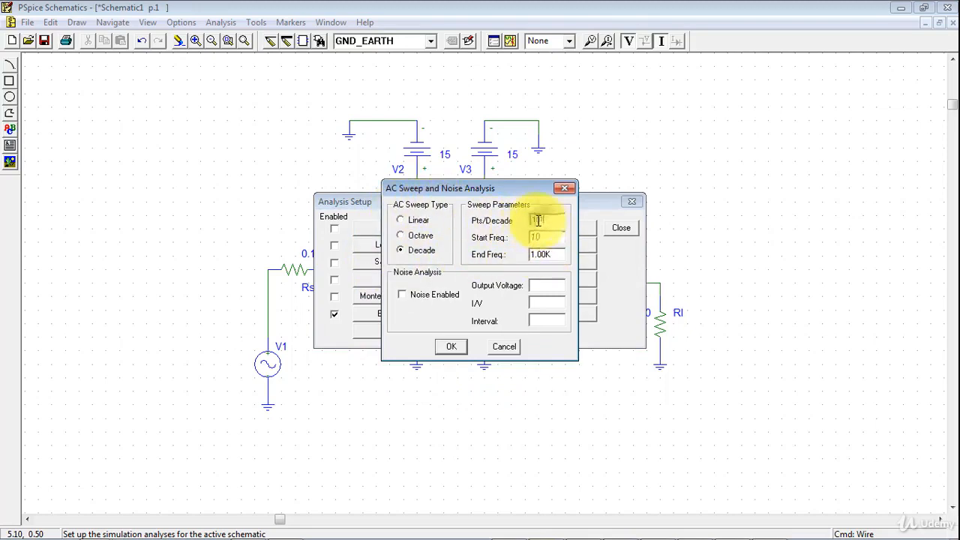
{"action": "left_click_drag", "start_coordinate": [538, 220], "coordinate": [510, 234]}
{"action": "type", "text": "1000"}
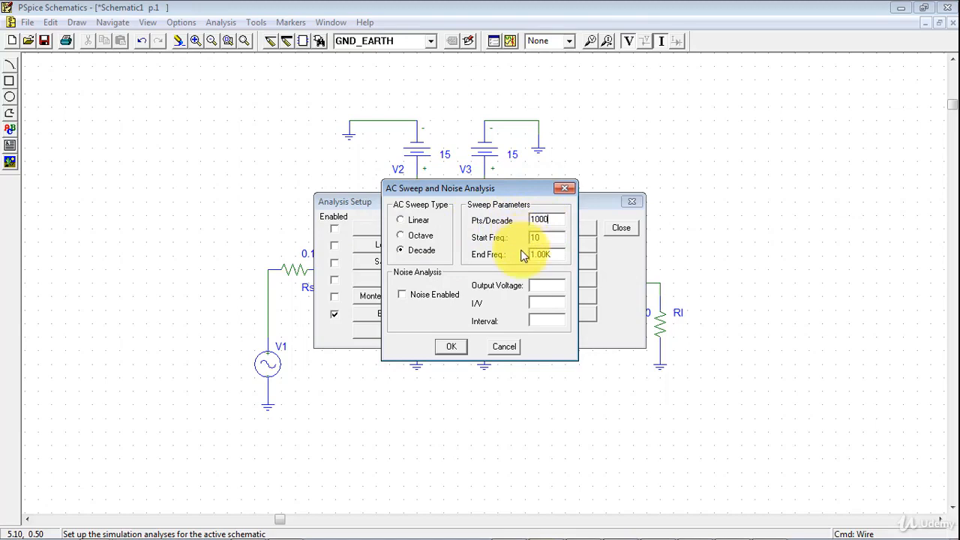
{"action": "left_click_drag", "start_coordinate": [551, 238], "coordinate": [470, 236]}
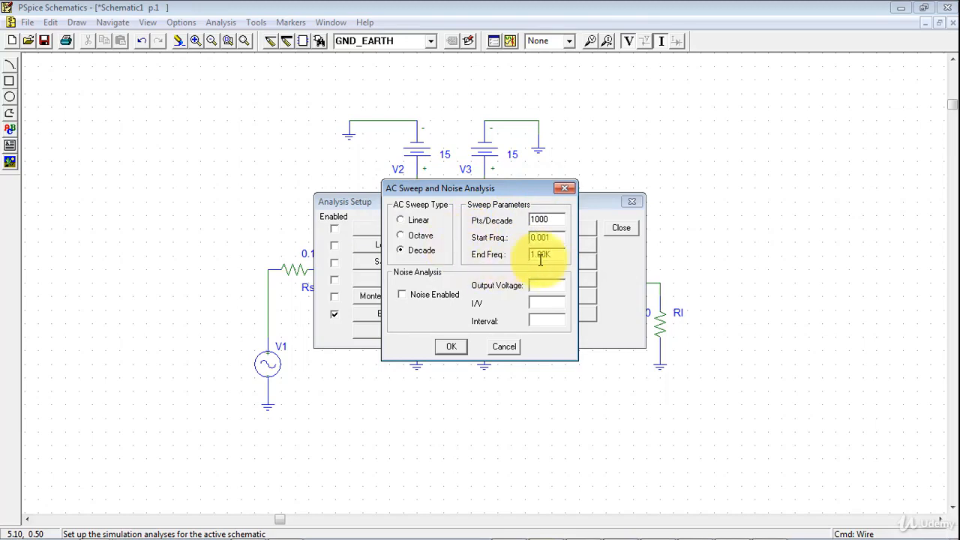
{"action": "left_click_drag", "start_coordinate": [566, 255], "coordinate": [515, 256]}
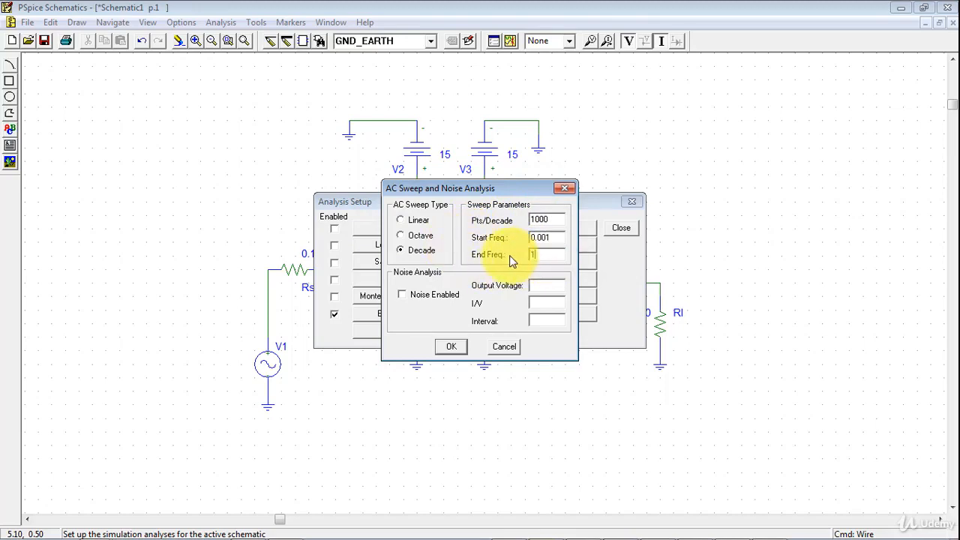
{"action": "left_click", "coordinate": [444, 347]}
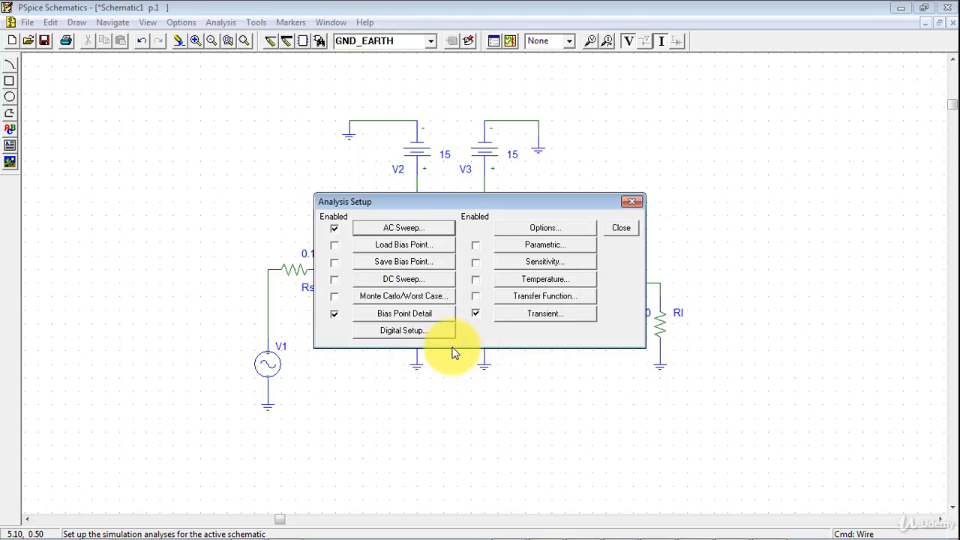
{"action": "left_click", "coordinate": [622, 229]}
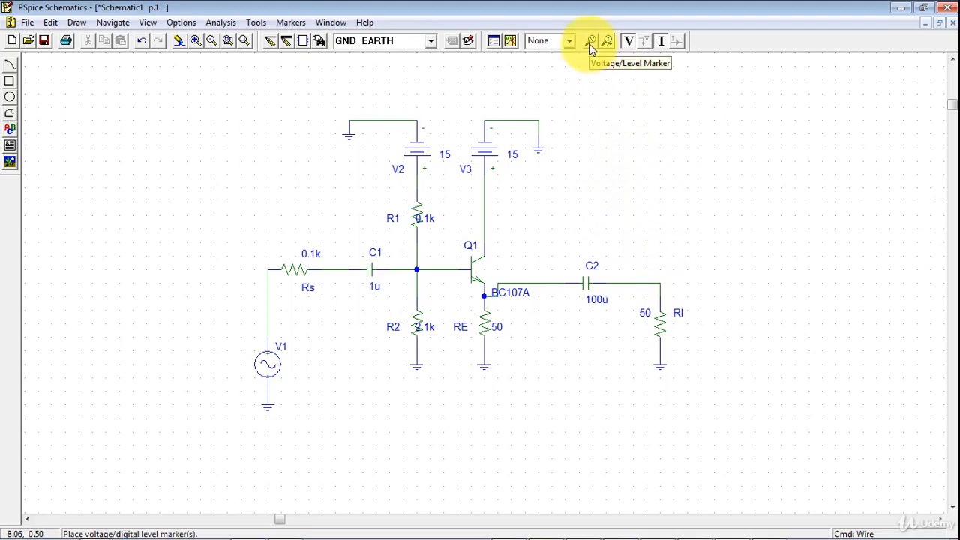
Label the wire between C2 and Rl as out and the wire between V1 and Rs as in.
{"action": "double_click", "coordinate": [647, 284]}
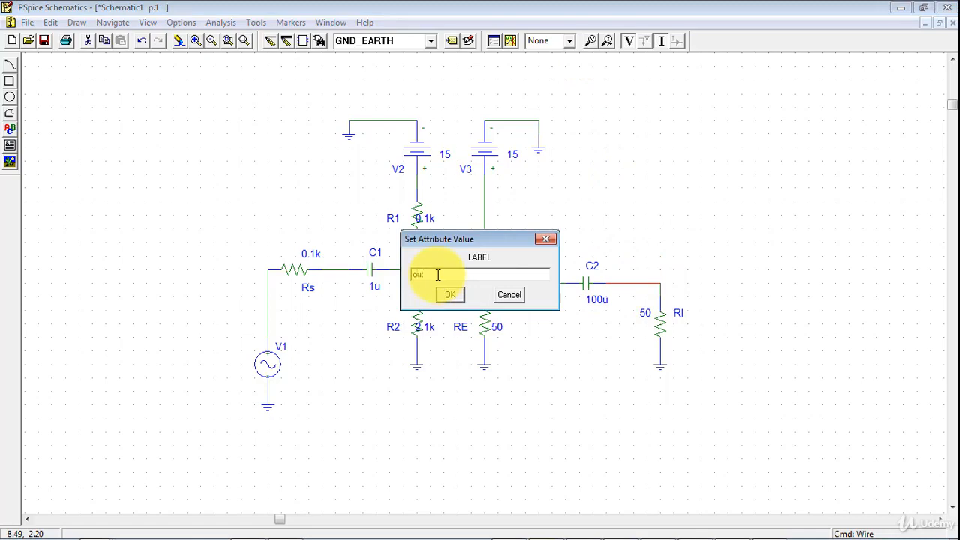
{"action": "left_click", "coordinate": [450, 294]}
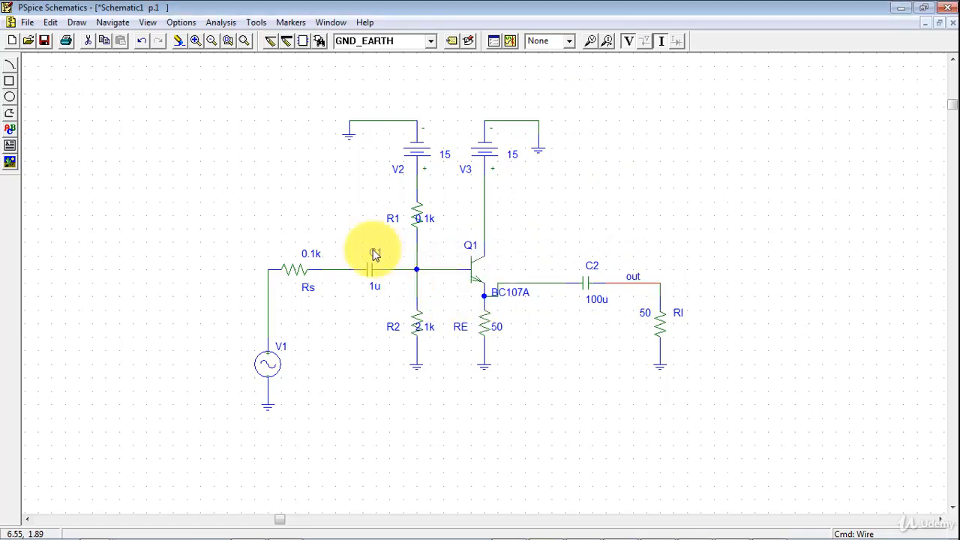
{"action": "double_click", "coordinate": [269, 276]}
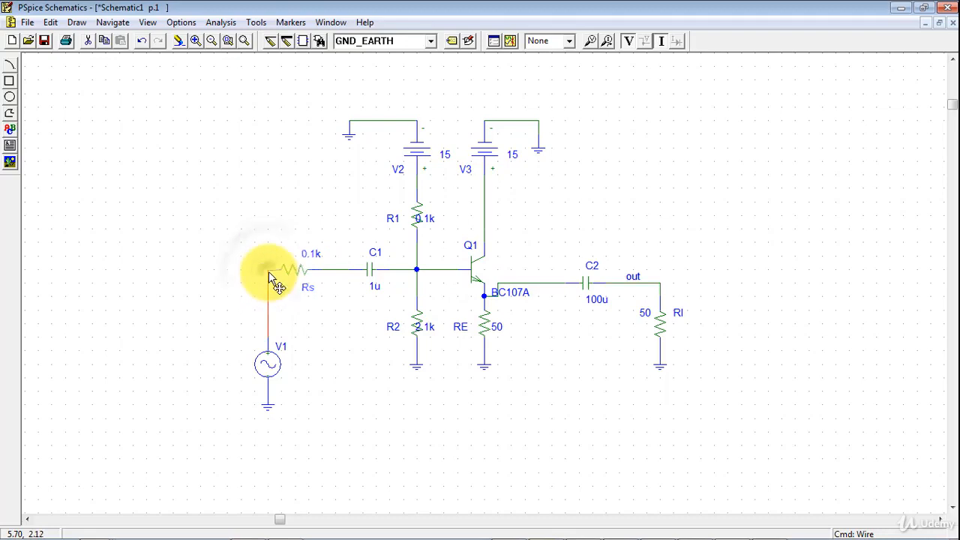
{"action": "type", "text": "in"}
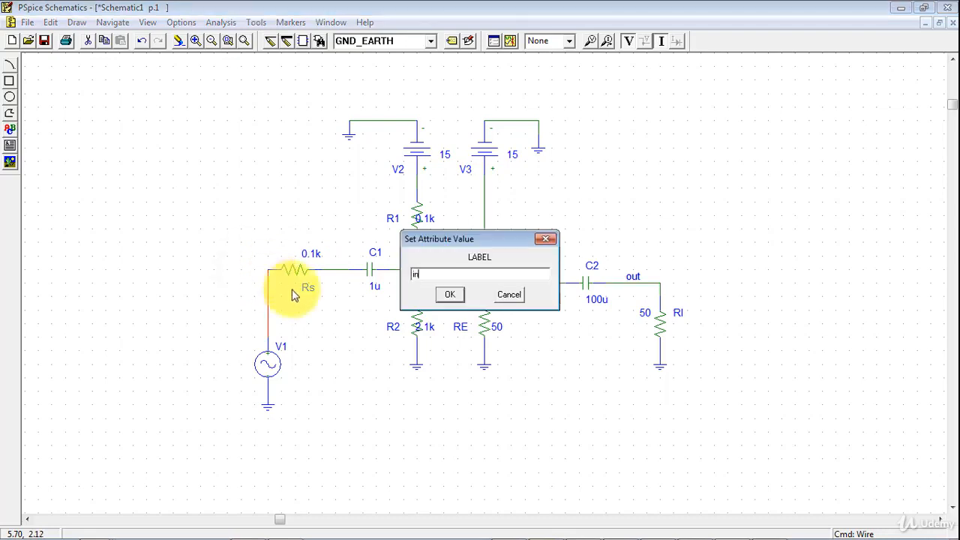
{"action": "left_click", "coordinate": [450, 294]}
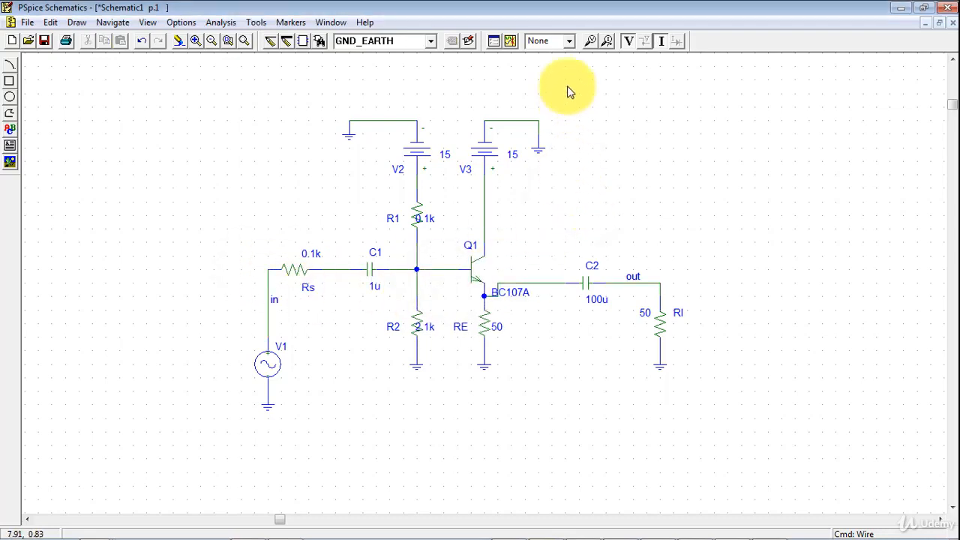
Place voltage markers on the out node above Rl and on the in node at the corner beside Rs.
{"action": "left_click", "coordinate": [590, 40]}
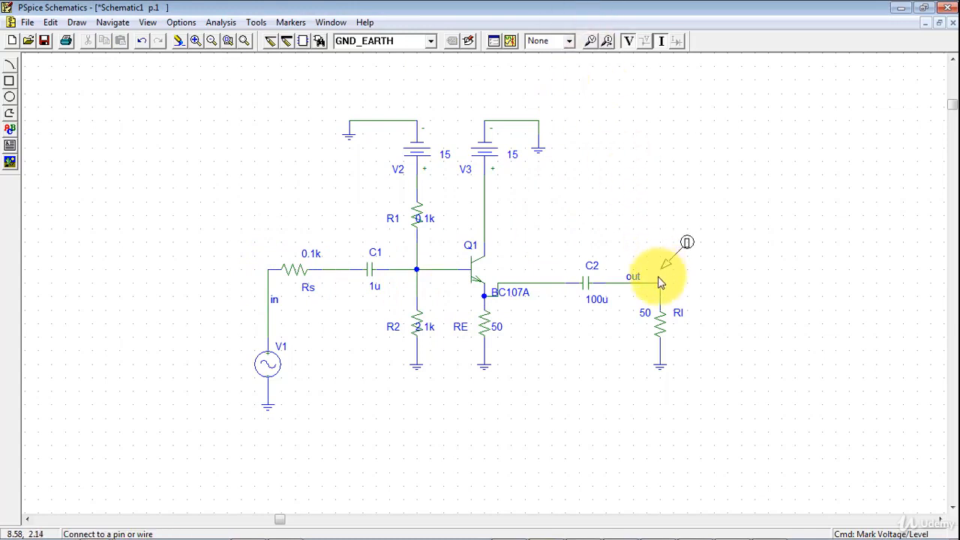
{"action": "left_click", "coordinate": [660, 283]}
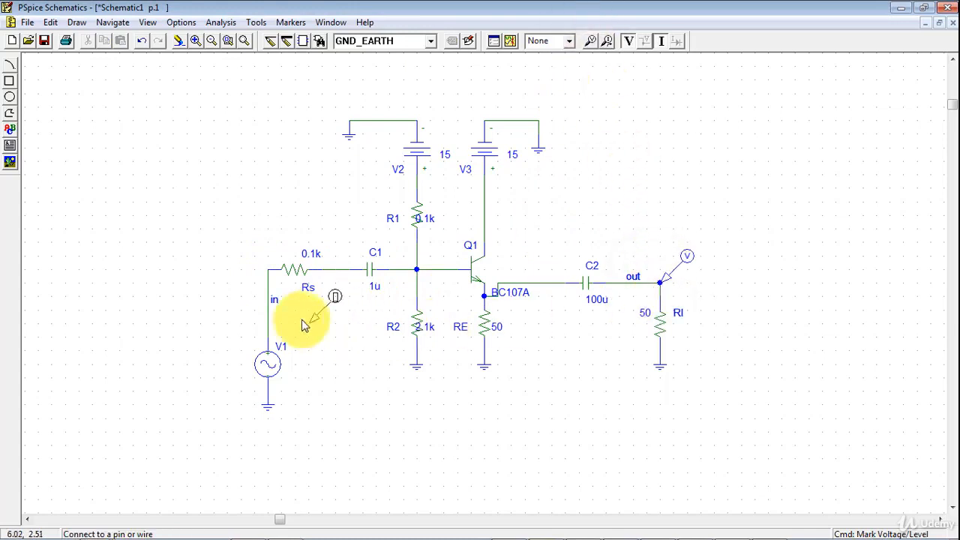
{"action": "left_click", "coordinate": [268, 271]}
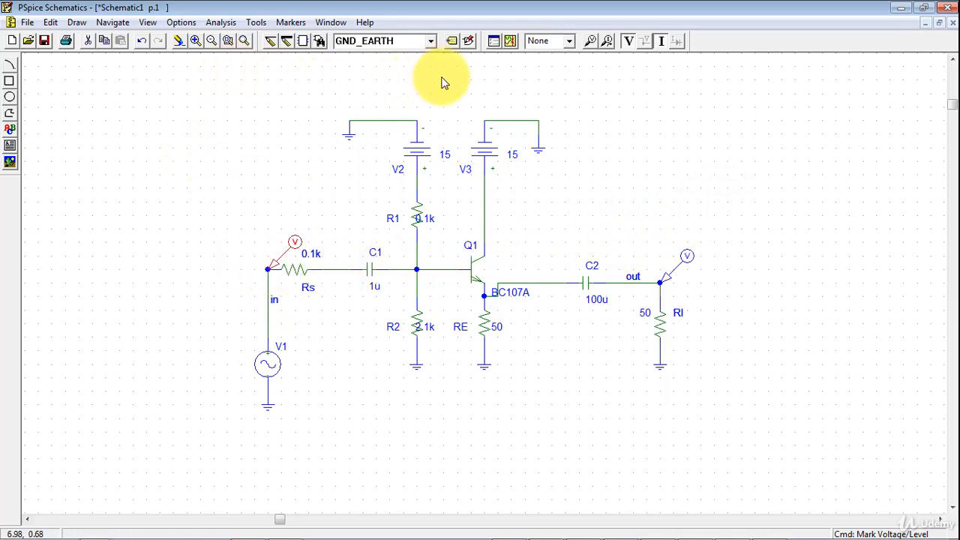
Simulate the circuit, saving the schematic in the project folder under the name c.
{"action": "left_click", "coordinate": [514, 46]}
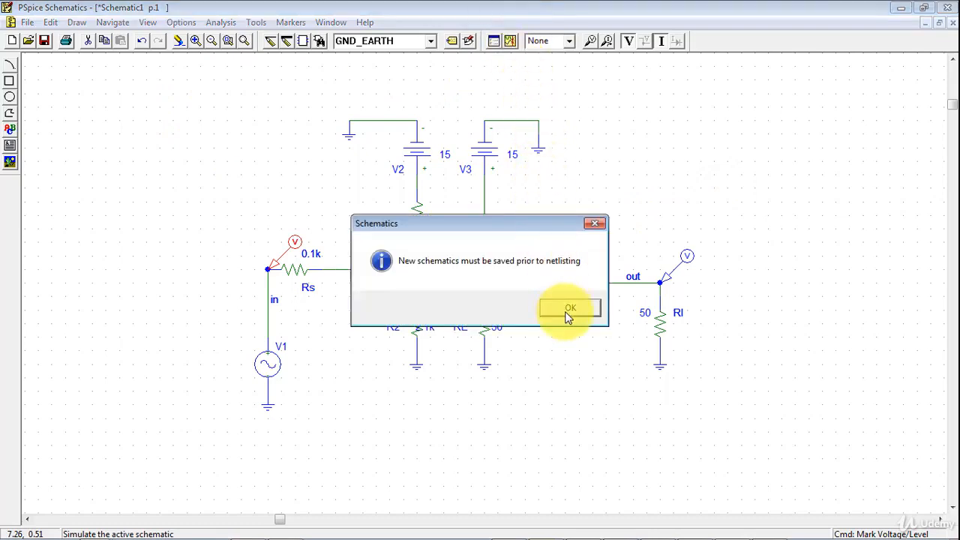
{"action": "left_click", "coordinate": [595, 223]}
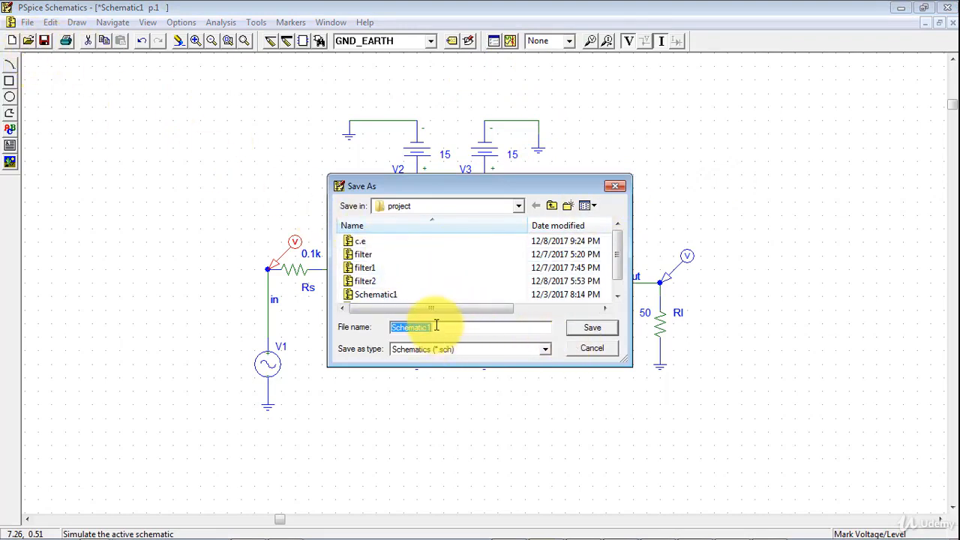
{"action": "type", "text": "c.c"}
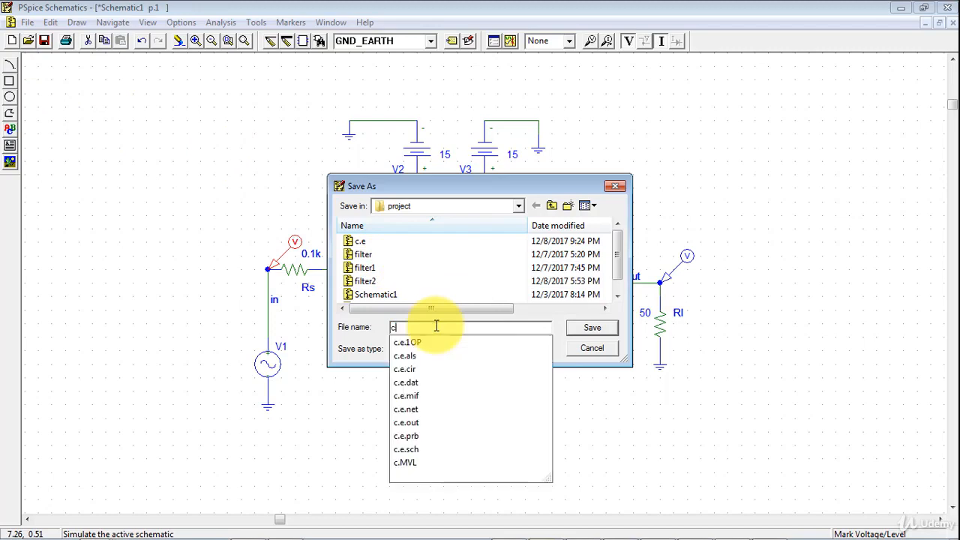
{"action": "left_click", "coordinate": [592, 326]}
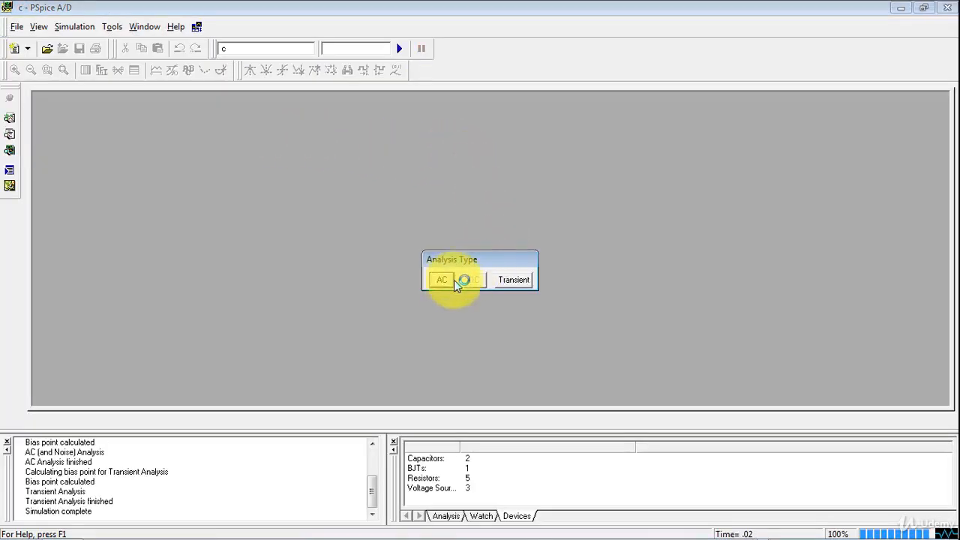
Open the transient results, examine the output voltage peaks between about 0.2 and 2.5 ms, and close the simulation results.
{"action": "left_click", "coordinate": [514, 285]}
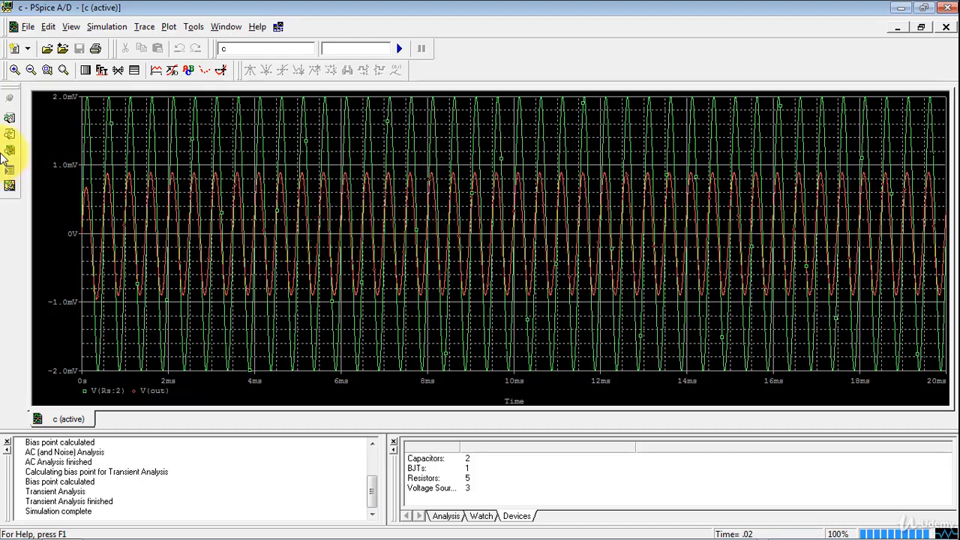
{"action": "left_click", "coordinate": [48, 71]}
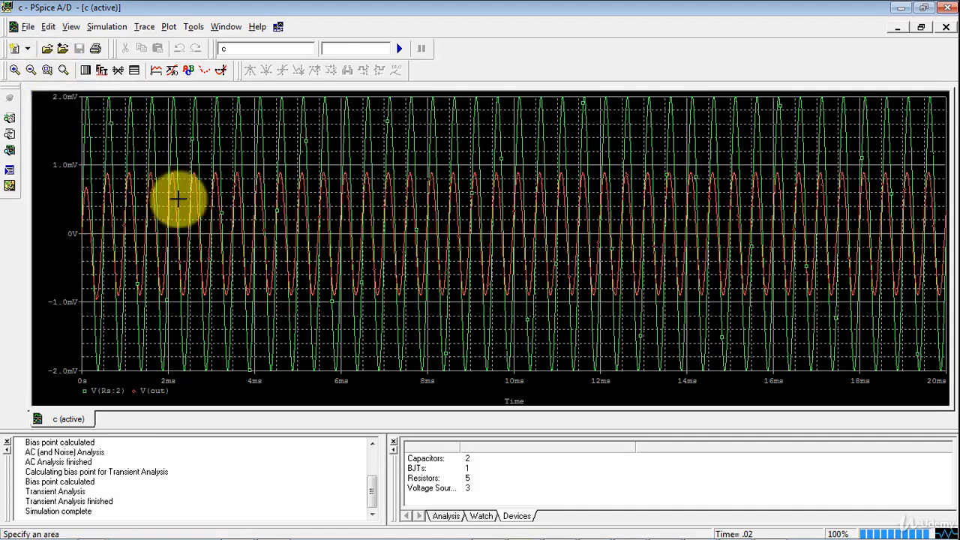
{"action": "left_click_drag", "start_coordinate": [191, 199], "coordinate": [92, 153]}
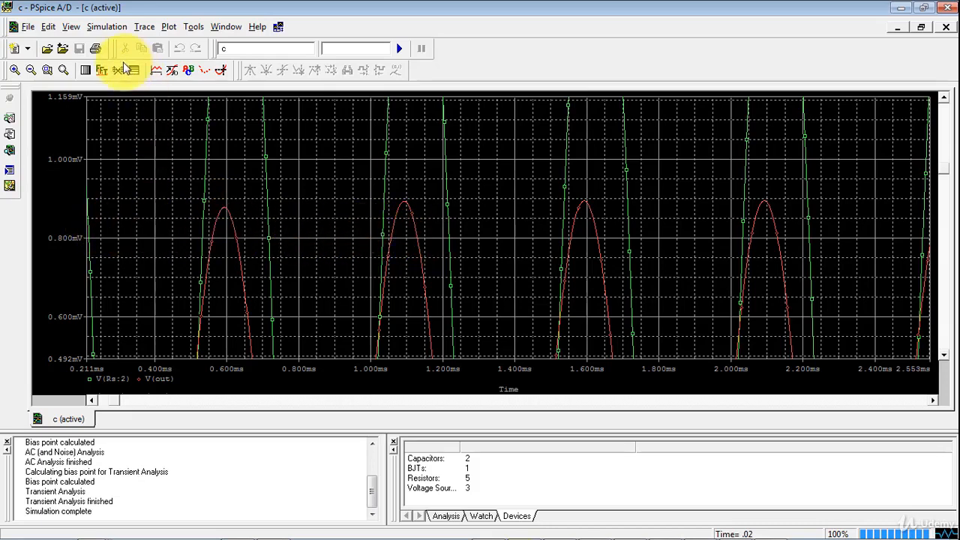
{"action": "left_click", "coordinate": [66, 71]}
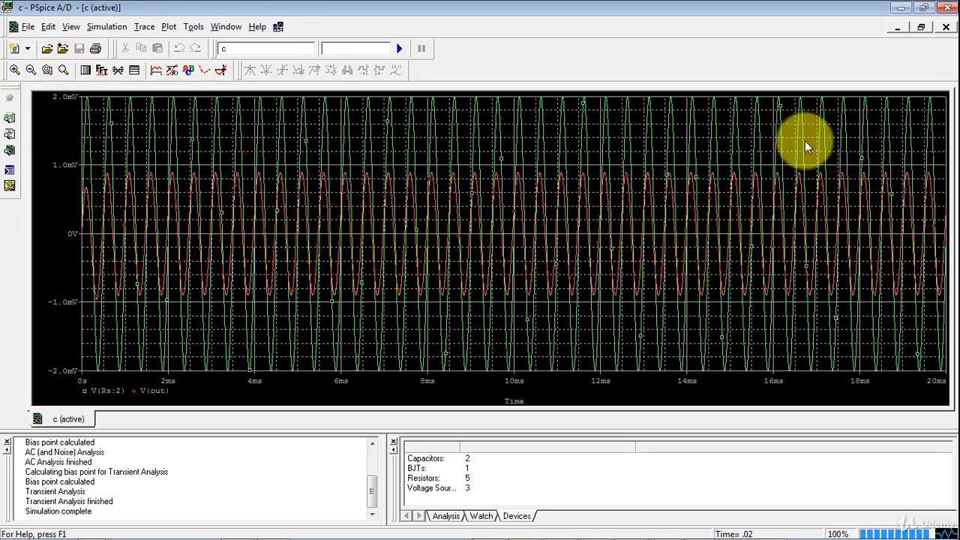
{"action": "left_click", "coordinate": [947, 27]}
{"action": "left_click", "coordinate": [947, 8]}
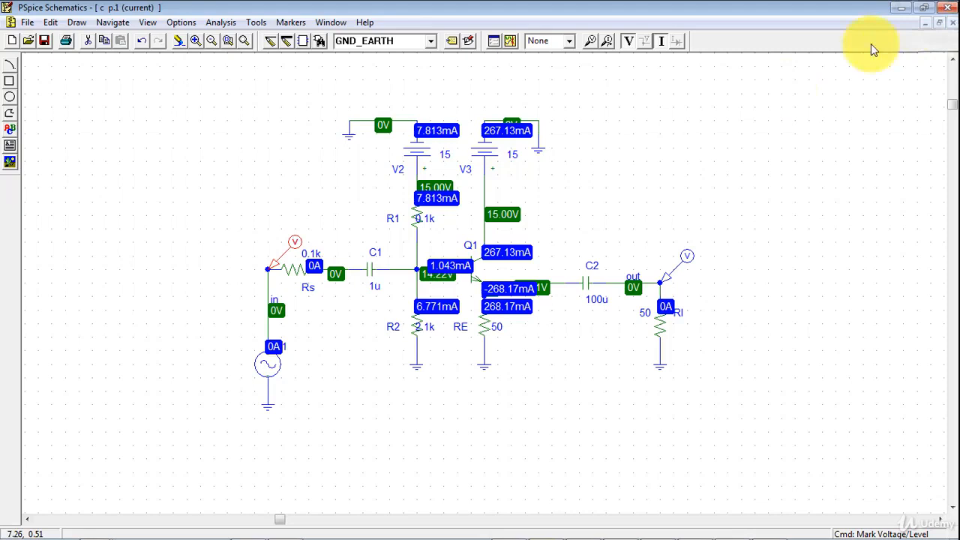
Hide the bias voltage and bias current displays on the schematic.
{"action": "left_click", "coordinate": [626, 207]}
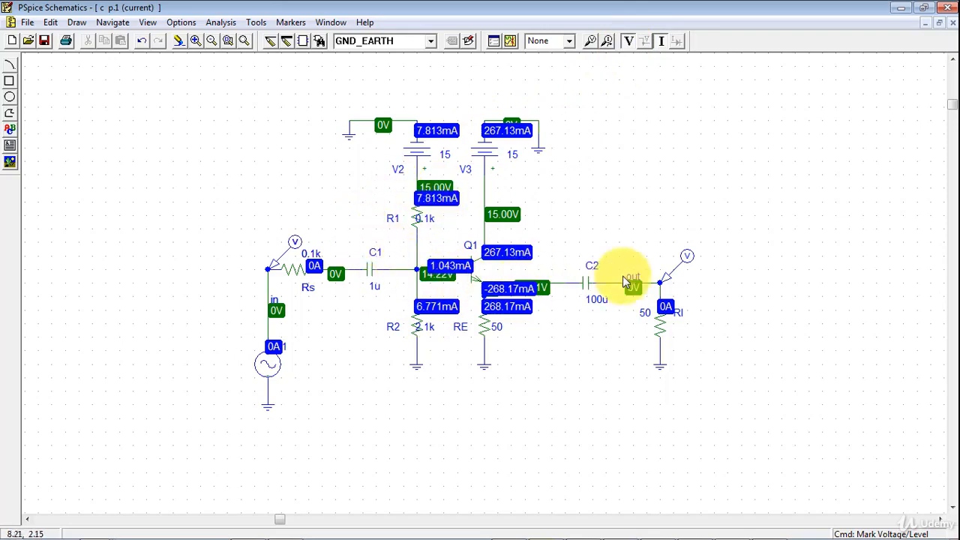
{"action": "left_click", "coordinate": [661, 283]}
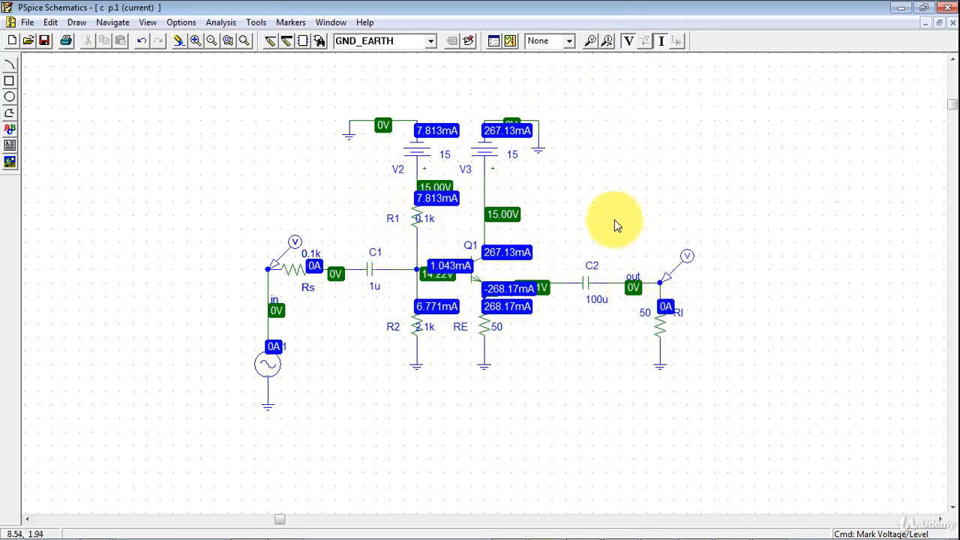
{"action": "left_click", "coordinate": [629, 41]}
{"action": "left_click", "coordinate": [661, 41]}
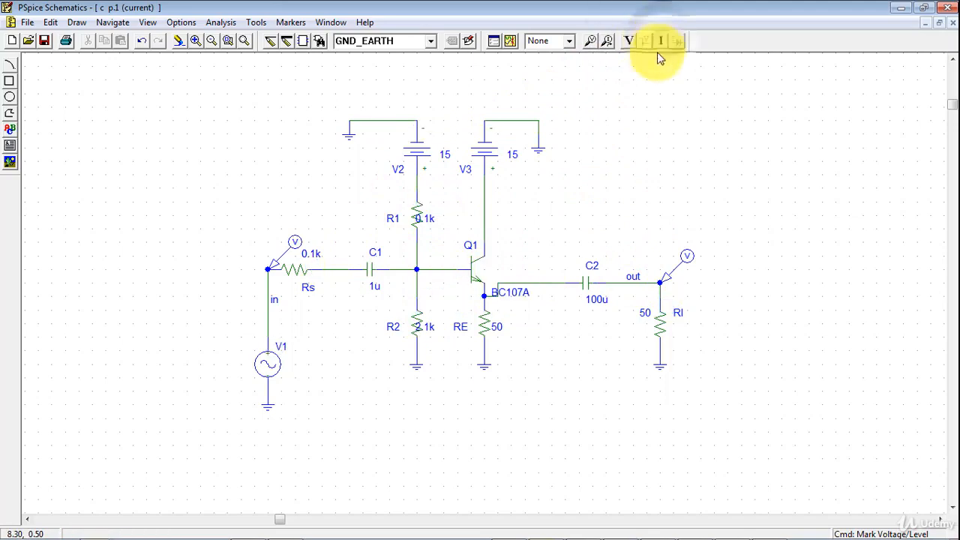
Delete the voltage markers from the out node above Rl and the in node beside Rs.
{"action": "left_click", "coordinate": [667, 280]}
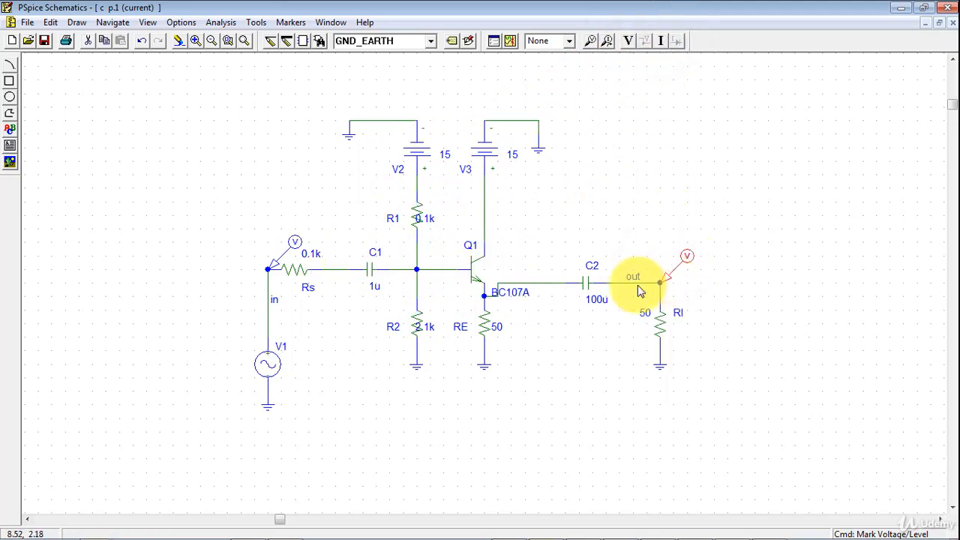
{"action": "key", "text": "Delete"}
{"action": "left_click", "coordinate": [272, 266]}
{"action": "key", "text": "Delete"}
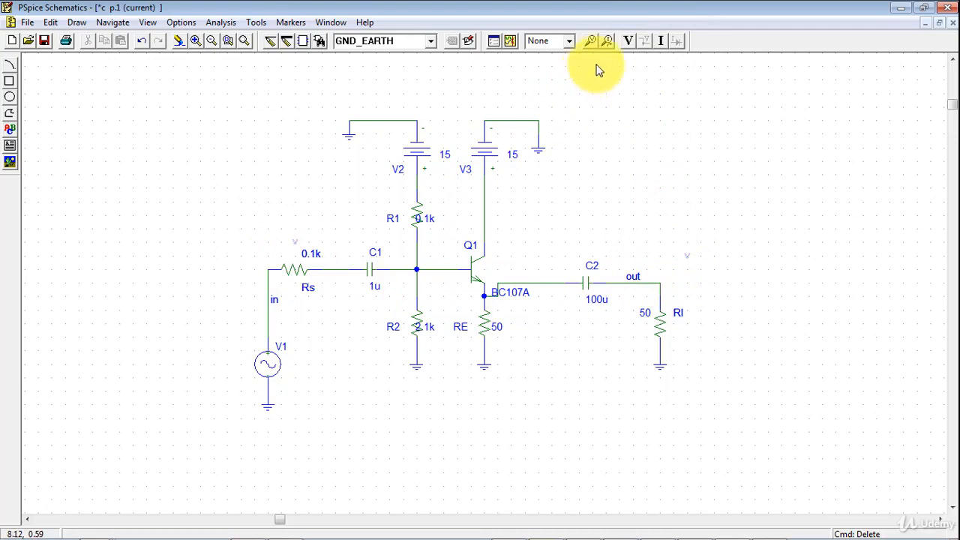
Try to place a current marker on the in wire just below the corner beside Rs.
{"action": "left_click", "coordinate": [660, 41]}
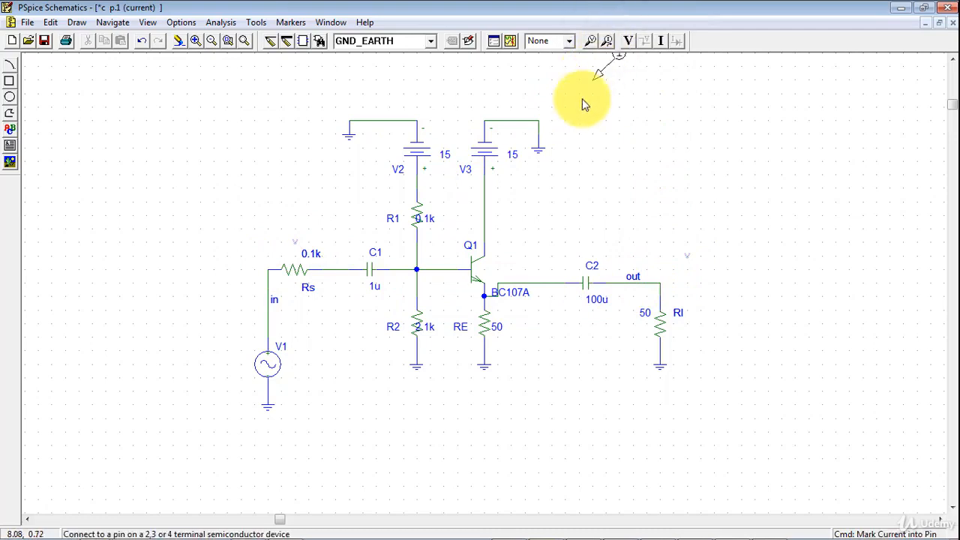
{"action": "left_click", "coordinate": [270, 282]}
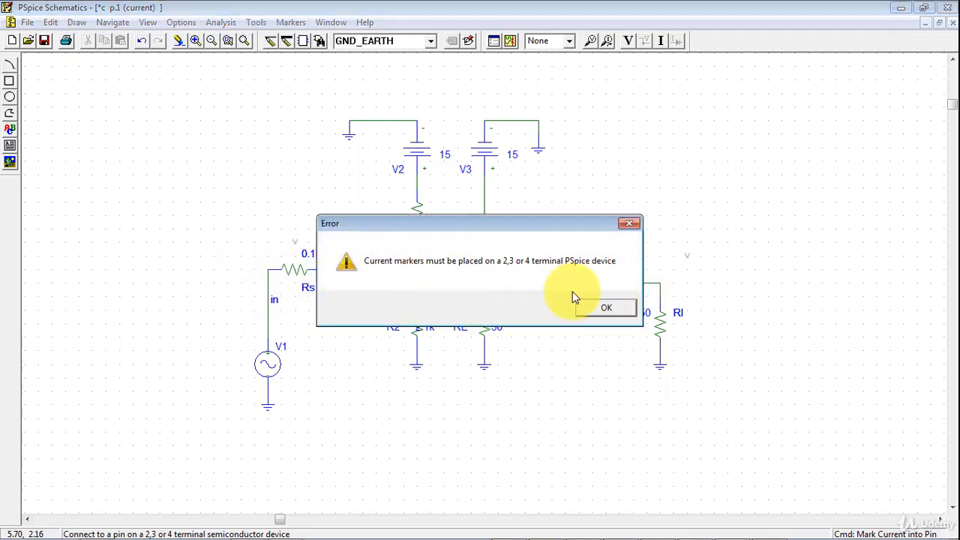
{"action": "left_click", "coordinate": [600, 306]}
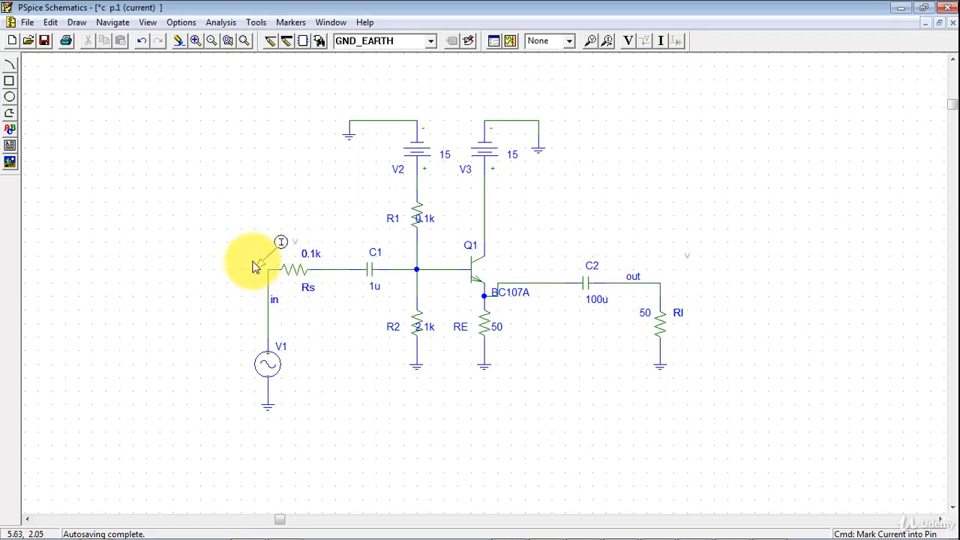
Place a current marker on the positive pin of V1, where it meets the in wire.
{"action": "left_click", "coordinate": [228, 44]}
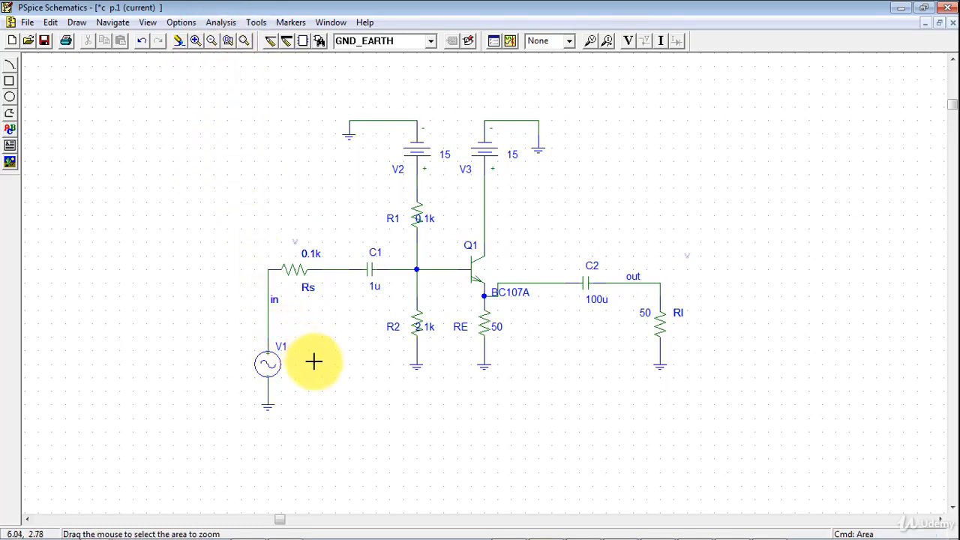
{"action": "left_click_drag", "start_coordinate": [315, 360], "coordinate": [218, 271]}
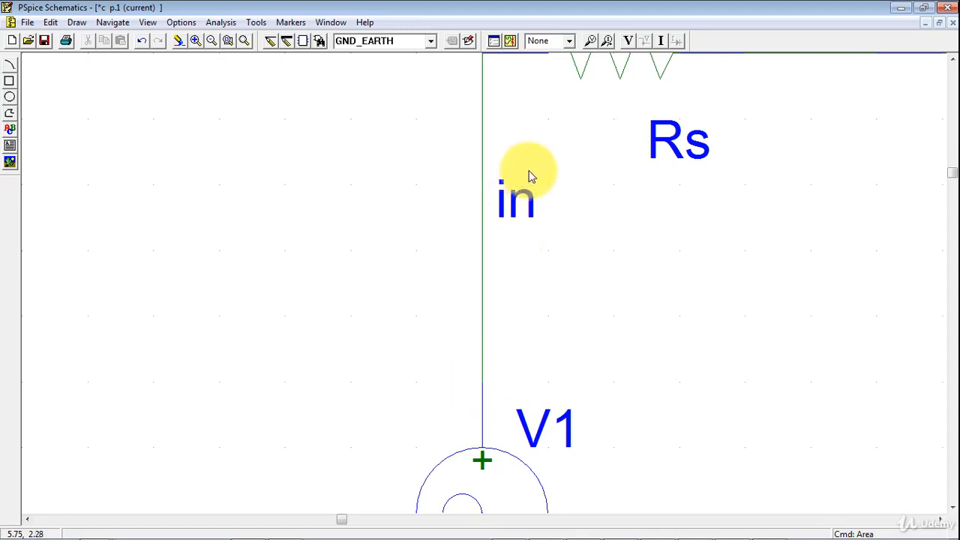
{"action": "left_click", "coordinate": [607, 42]}
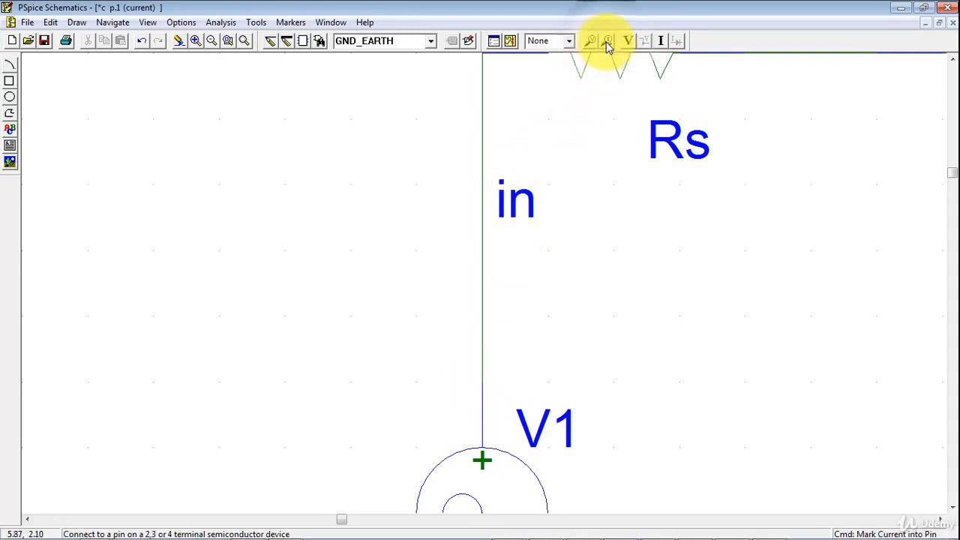
{"action": "left_click", "coordinate": [483, 337]}
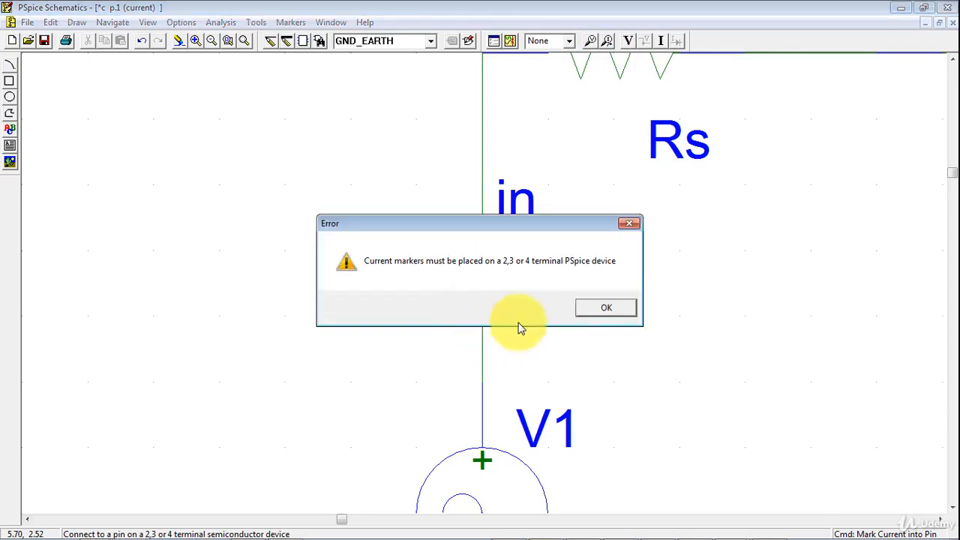
{"action": "left_click", "coordinate": [603, 310]}
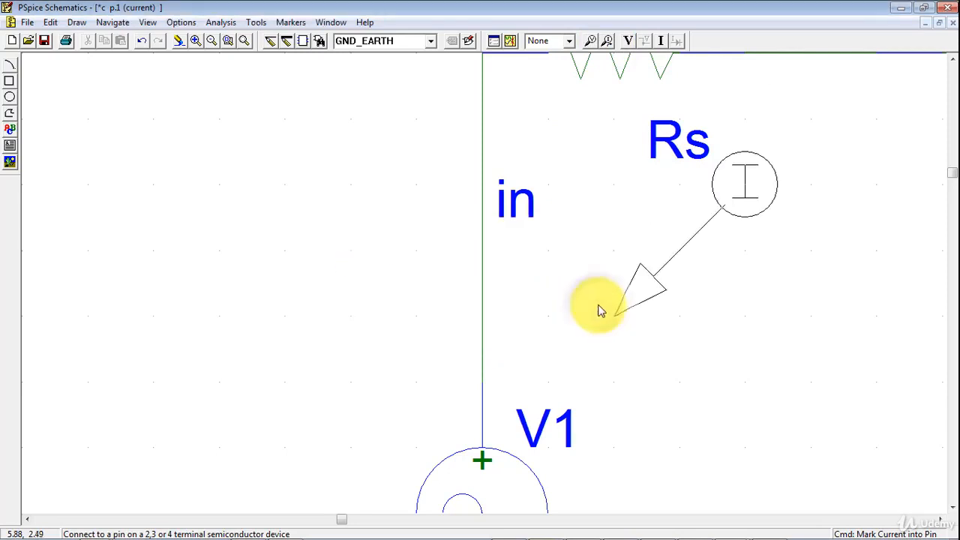
{"action": "left_click", "coordinate": [484, 382]}
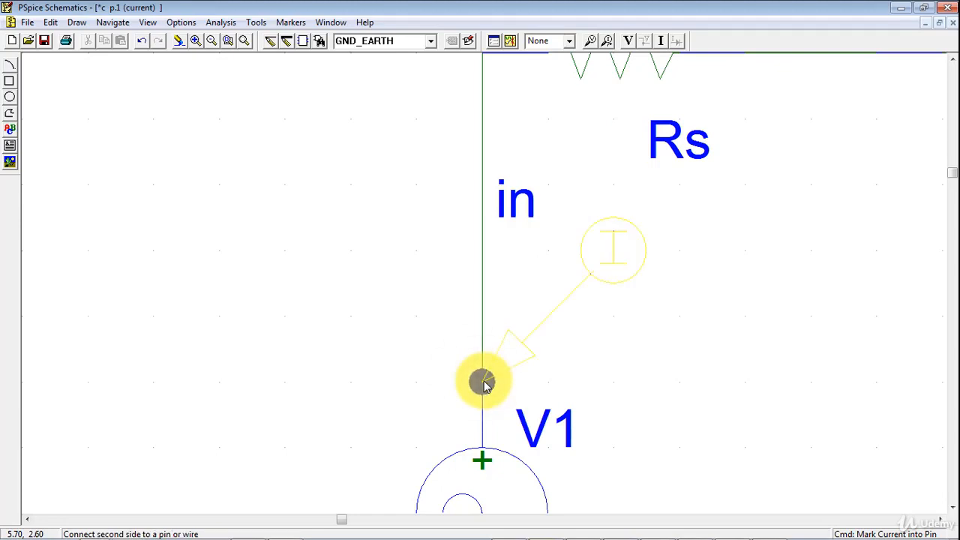
{"action": "right_click", "coordinate": [669, 314]}
Place a current marker on the upper pin of Rl, where it meets the out wire.
{"action": "left_click", "coordinate": [244, 42]}
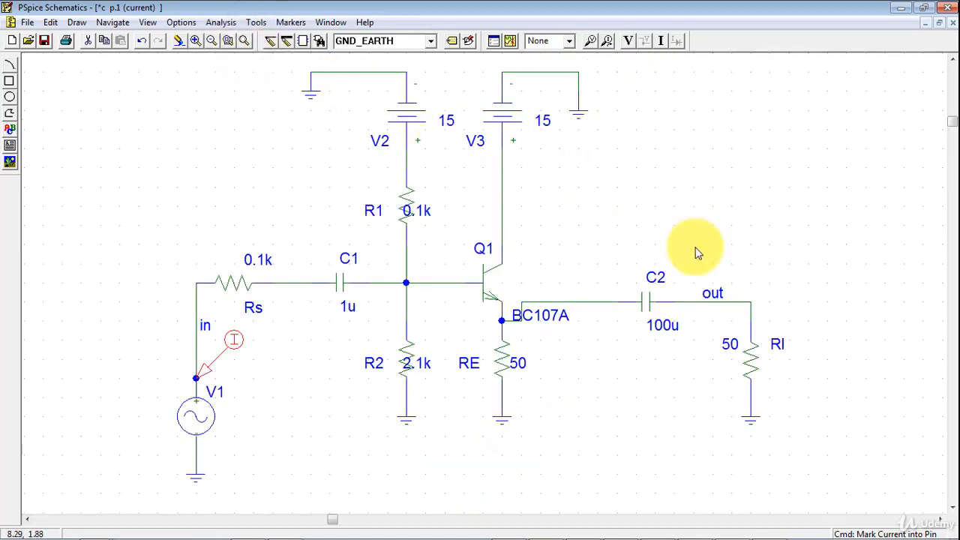
{"action": "left_click", "coordinate": [228, 40]}
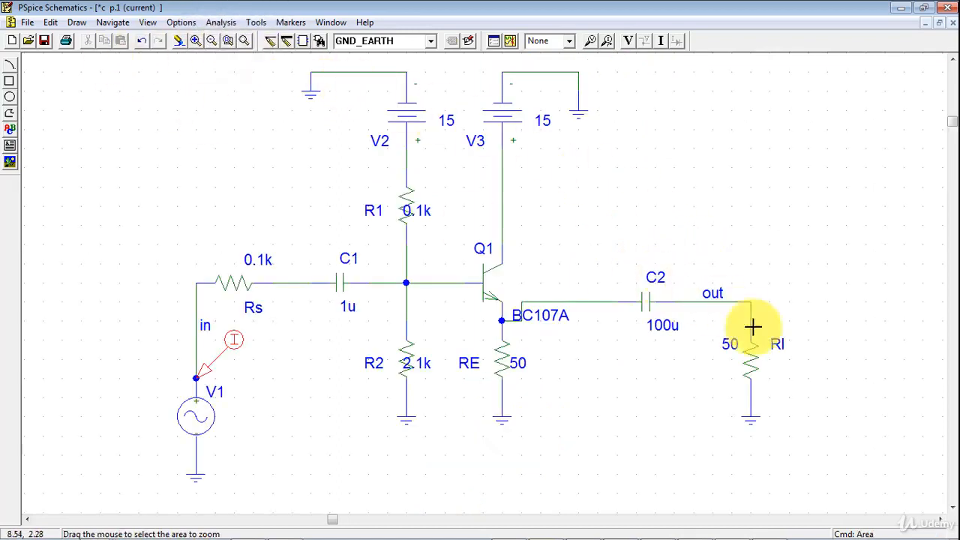
{"action": "left_click_drag", "start_coordinate": [795, 356], "coordinate": [641, 272]}
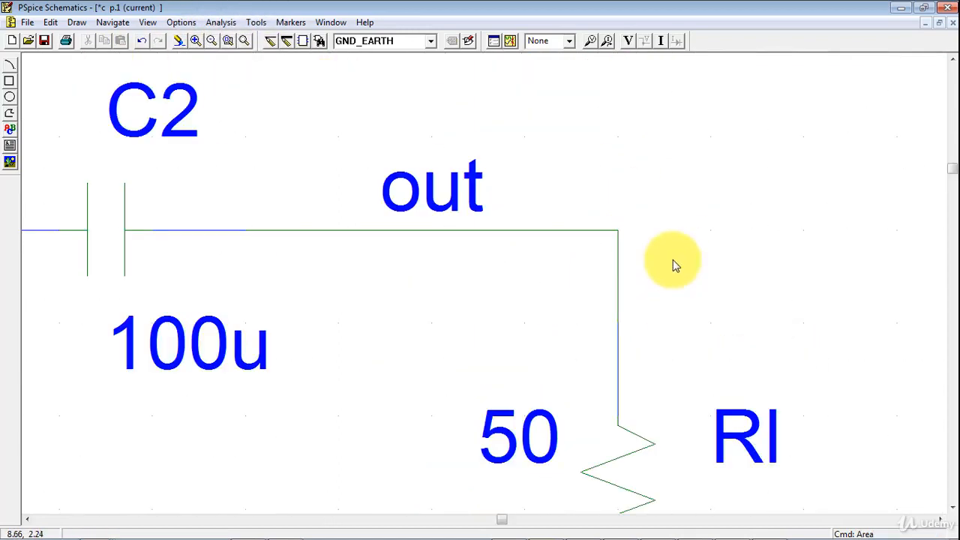
{"action": "left_click", "coordinate": [493, 40]}
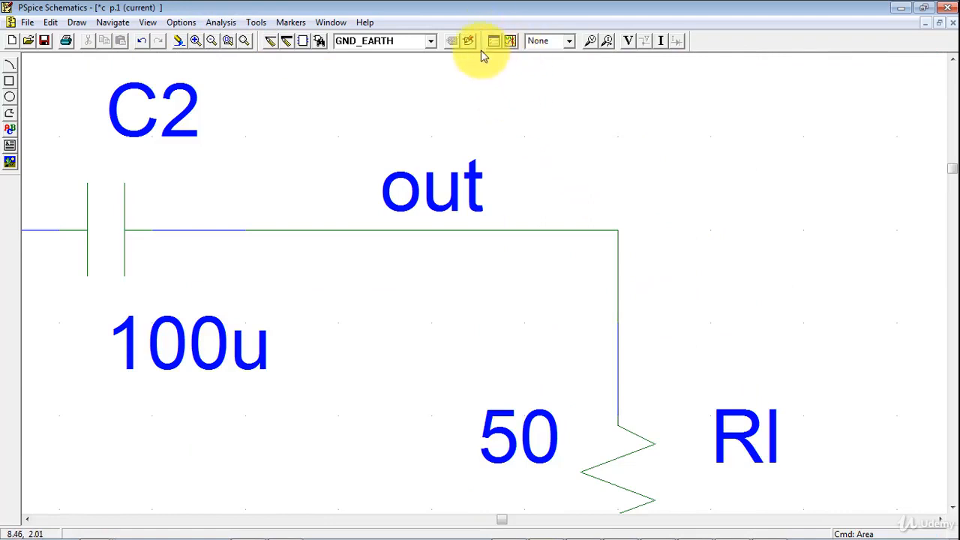
{"action": "left_click", "coordinate": [625, 328]}
{"action": "right_click", "coordinate": [748, 296]}
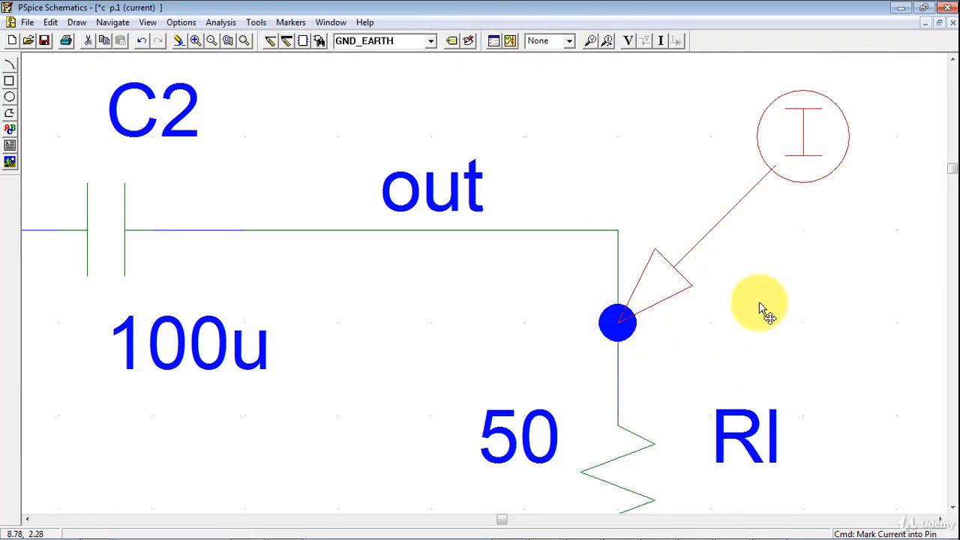
Simulate the circuit with the current markers and open the transient results.
{"action": "left_click", "coordinate": [245, 40]}
{"action": "left_click_drag", "start_coordinate": [549, 107], "coordinate": [505, 294]}
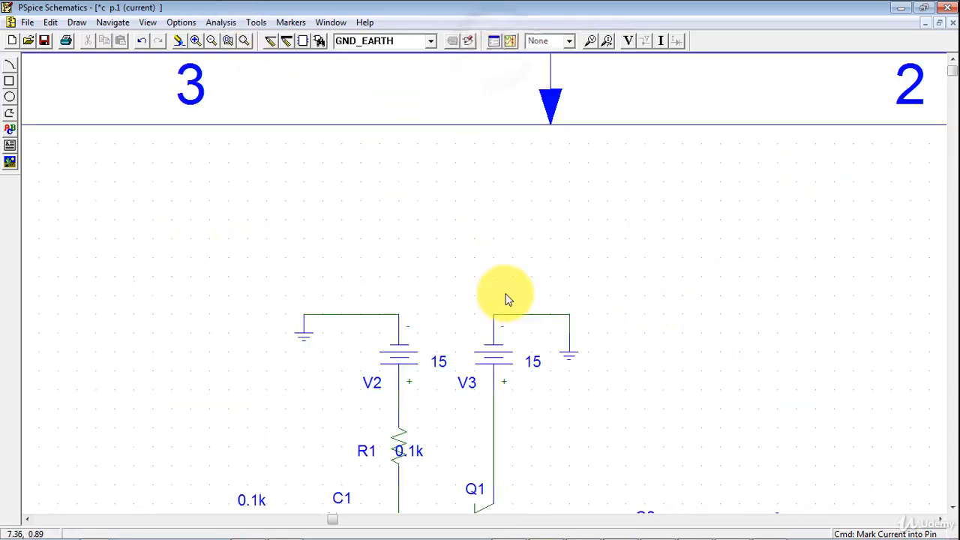
{"action": "left_click", "coordinate": [244, 40]}
{"action": "left_click", "coordinate": [510, 41]}
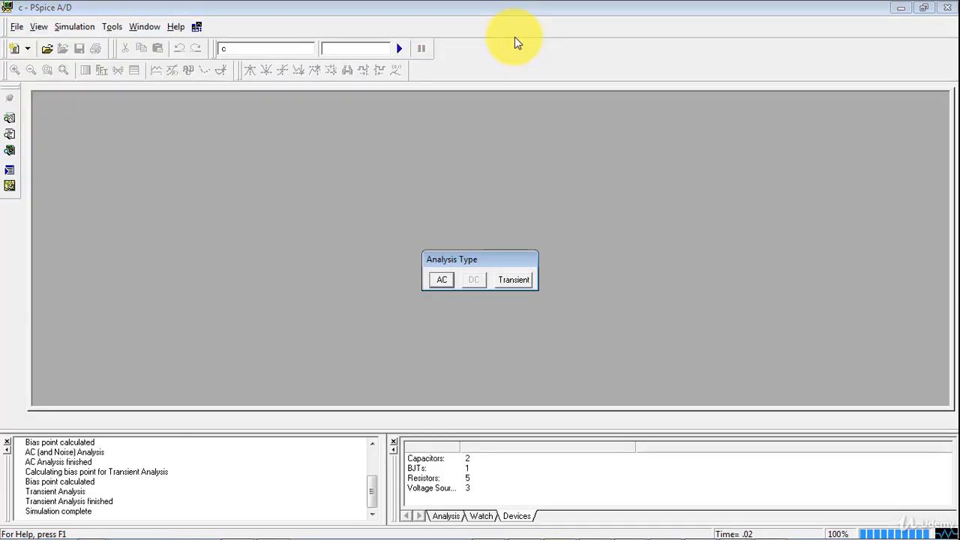
{"action": "left_click", "coordinate": [507, 282]}
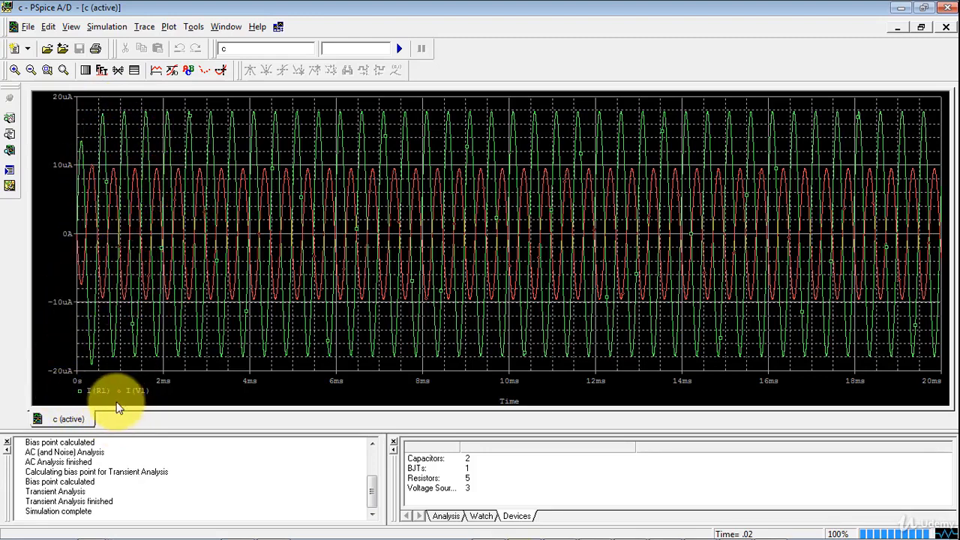
Examine the early peaks of the V1 source current and the Rl load current in the transient plot.
{"action": "left_click", "coordinate": [49, 73]}
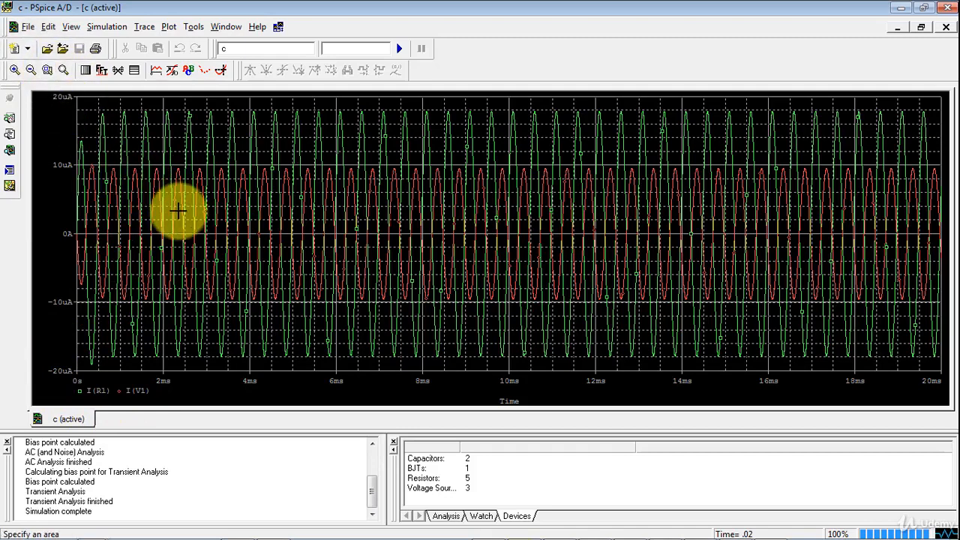
{"action": "left_click_drag", "start_coordinate": [183, 216], "coordinate": [87, 160]}
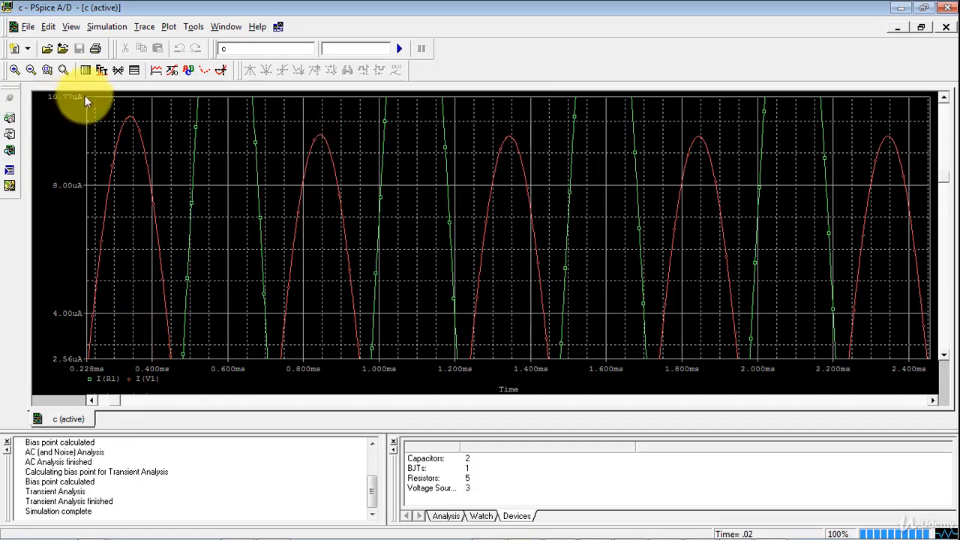
{"action": "left_click", "coordinate": [64, 70]}
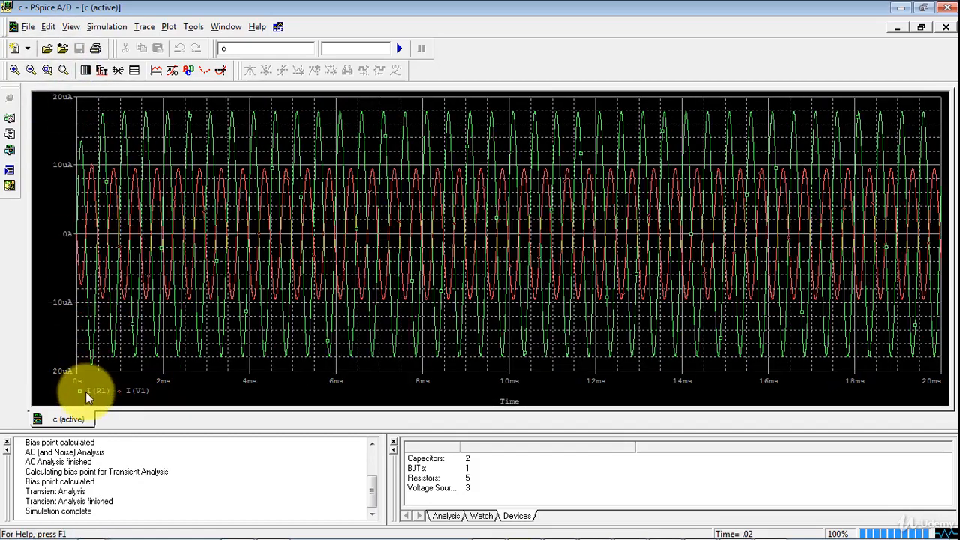
{"action": "left_click", "coordinate": [47, 69]}
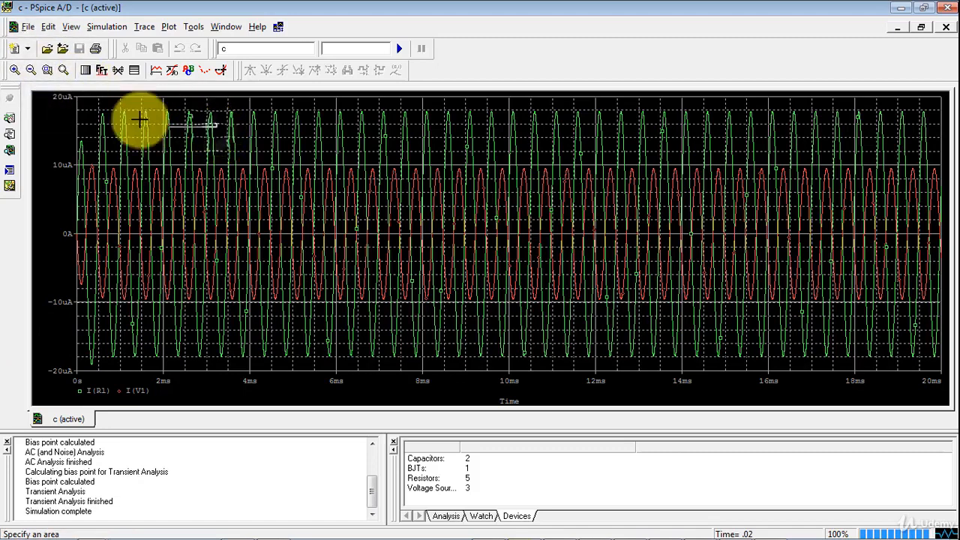
{"action": "left_click_drag", "start_coordinate": [139, 119], "coordinate": [100, 103]}
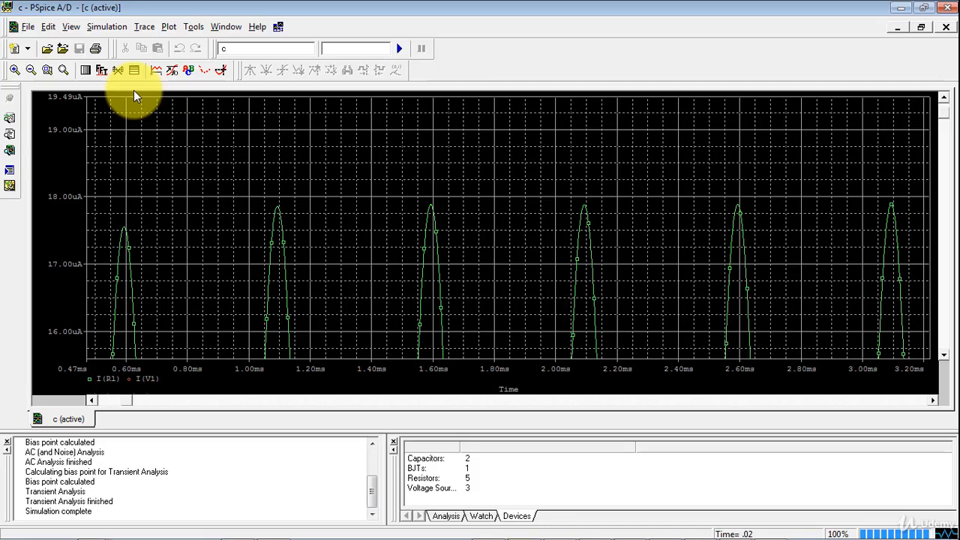
{"action": "left_click", "coordinate": [63, 70]}
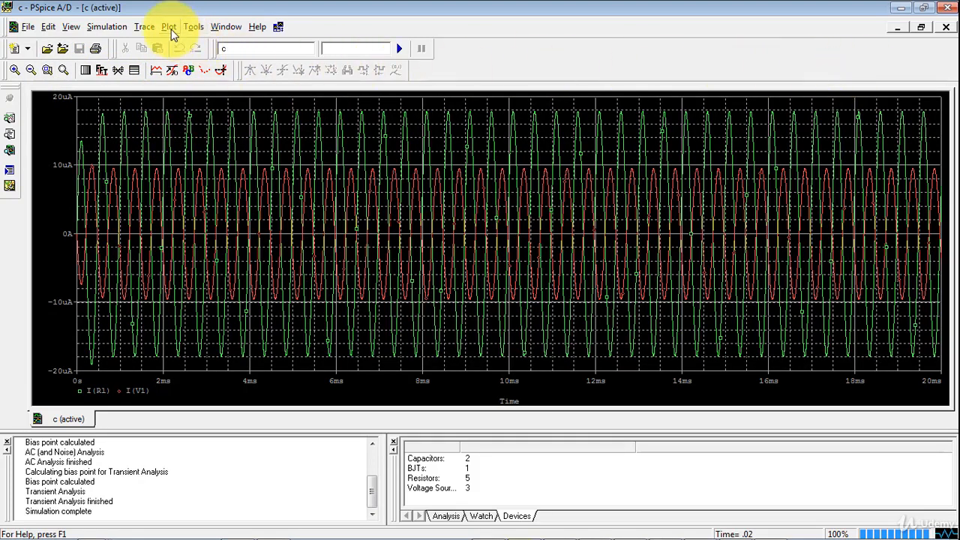
Delete the I(V1) trace from the transient plot.
{"action": "left_click", "coordinate": [128, 389]}
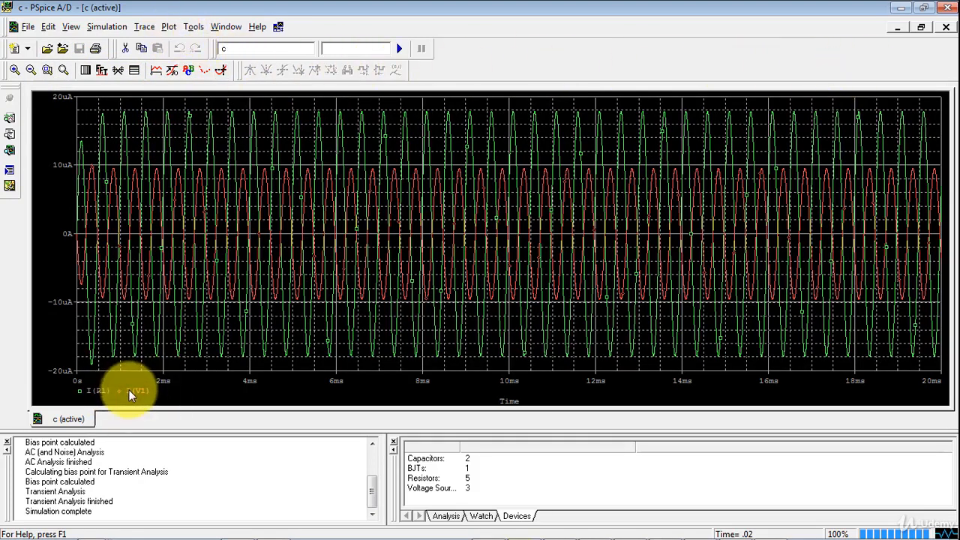
{"action": "key", "text": "Delete"}
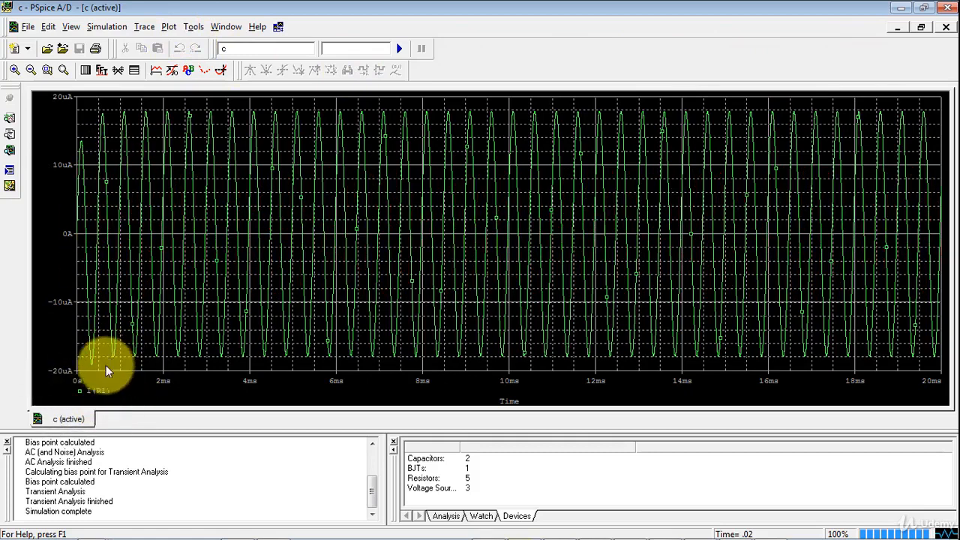
Delete the I(Rl) trace from the transient plot and switch the plot to the AC analysis results.
{"action": "left_click", "coordinate": [91, 394]}
{"action": "key", "text": "Delete"}
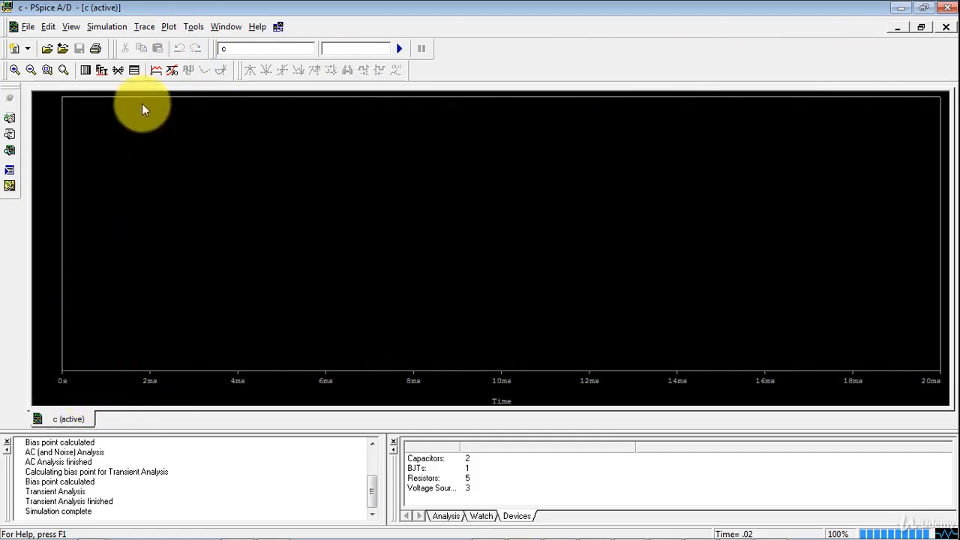
{"action": "left_click", "coordinate": [169, 27]}
{"action": "left_click", "coordinate": [174, 173]}
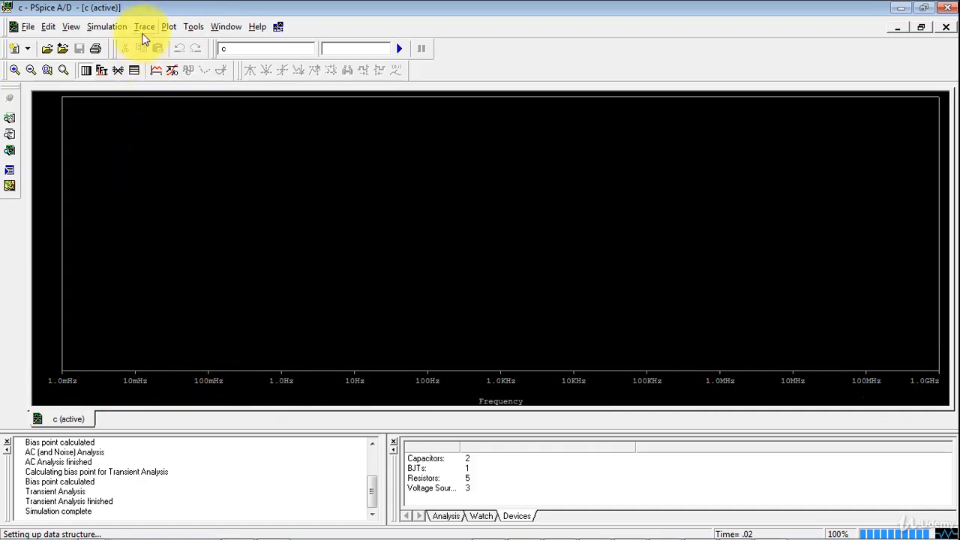
Add the V(out) trace to the frequency plot, with currents and power filtered out of the variable list.
{"action": "left_click", "coordinate": [156, 72]}
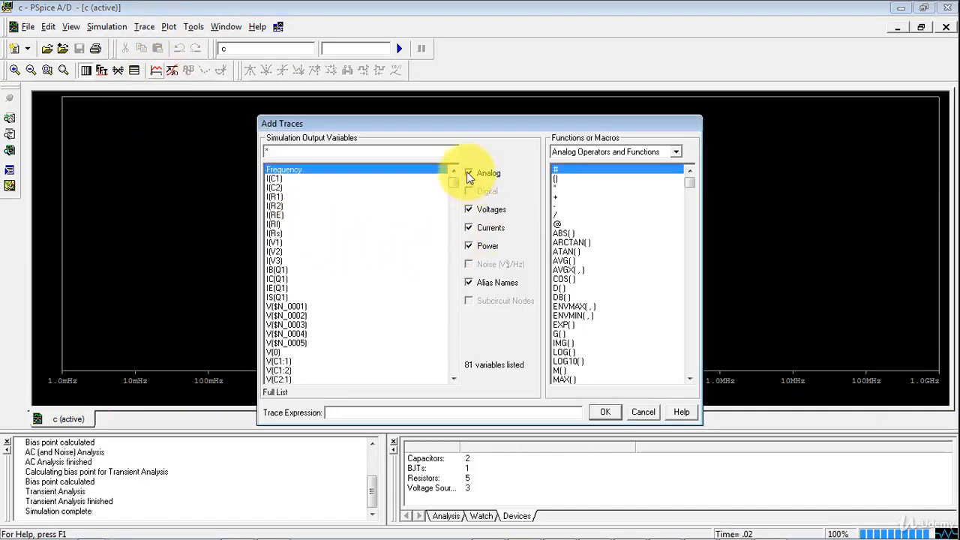
{"action": "left_click", "coordinate": [468, 172]}
{"action": "left_click", "coordinate": [469, 227]}
{"action": "left_click", "coordinate": [469, 246]}
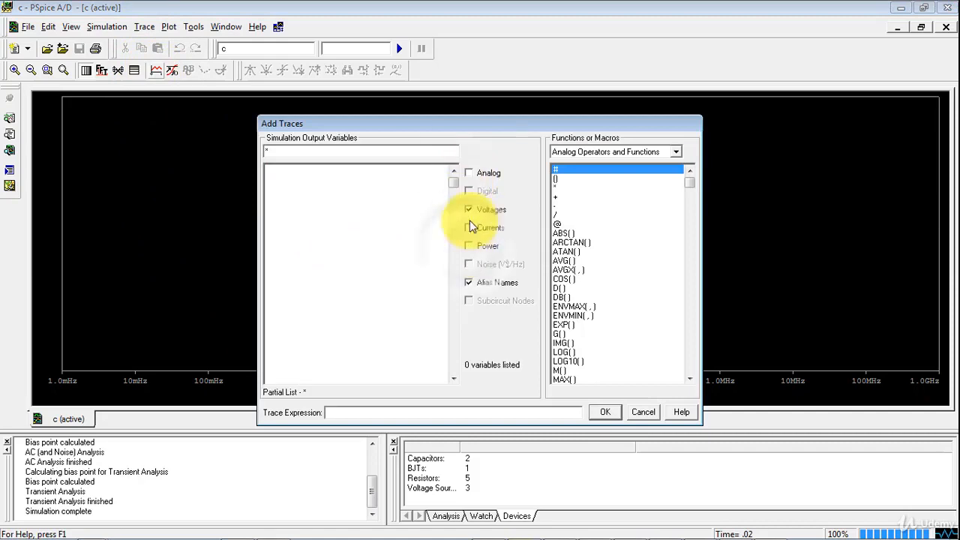
{"action": "left_click", "coordinate": [469, 172]}
{"action": "left_click", "coordinate": [276, 279]}
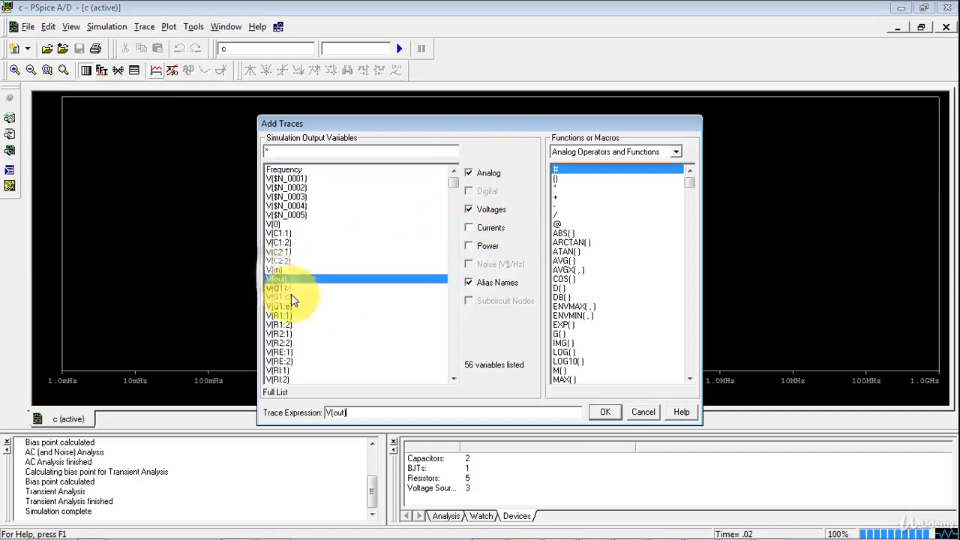
{"action": "left_click", "coordinate": [605, 412]}
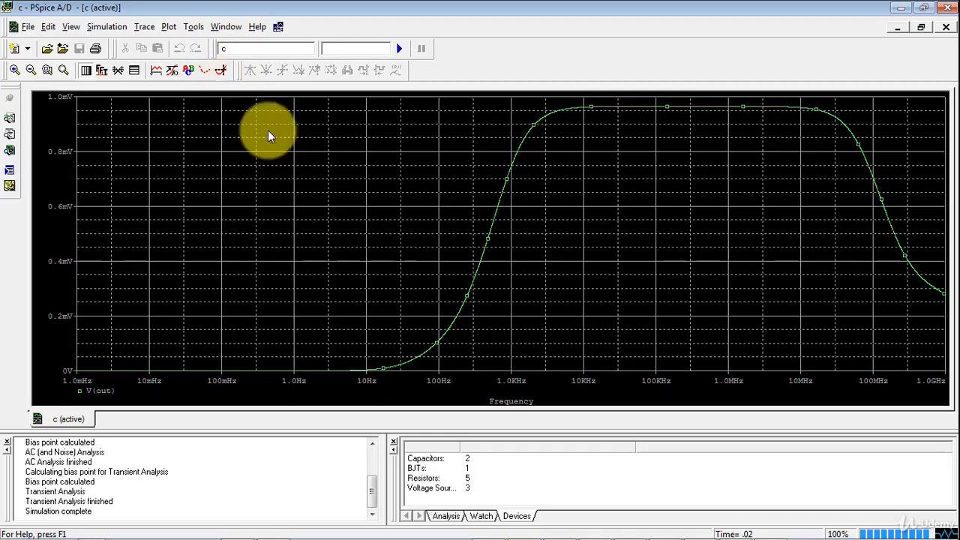
Place the probe cursor on the rising edge of the V(out) curve at about 855 Hz and label that point with its coordinates.
{"action": "left_click", "coordinate": [222, 72]}
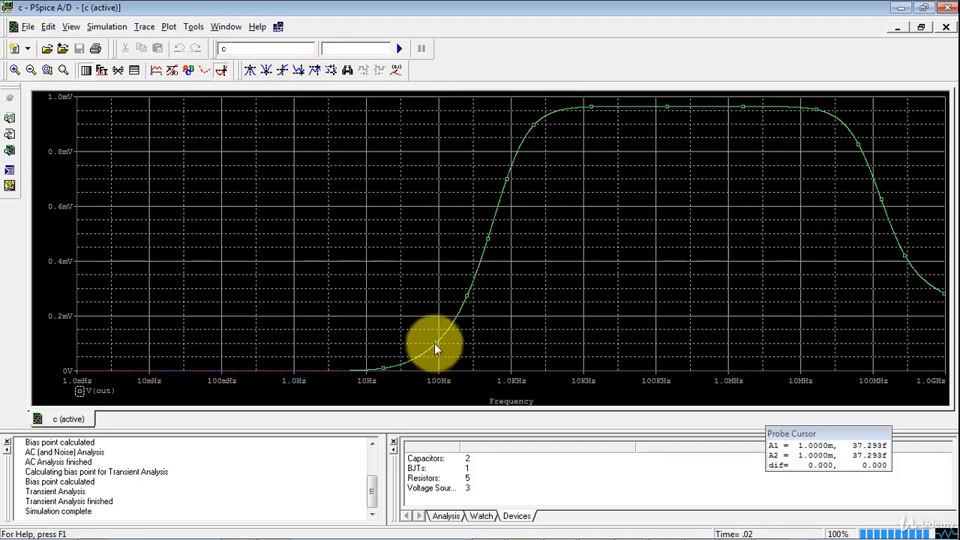
{"action": "mouse_move", "coordinate": [434, 342]}
{"action": "left_mouse_down"}
{"action": "mouse_move", "coordinate": [491, 252]}
{"action": "mouse_move", "coordinate": [508, 199]}
{"action": "mouse_move", "coordinate": [506, 207]}
{"action": "left_mouse_up"}
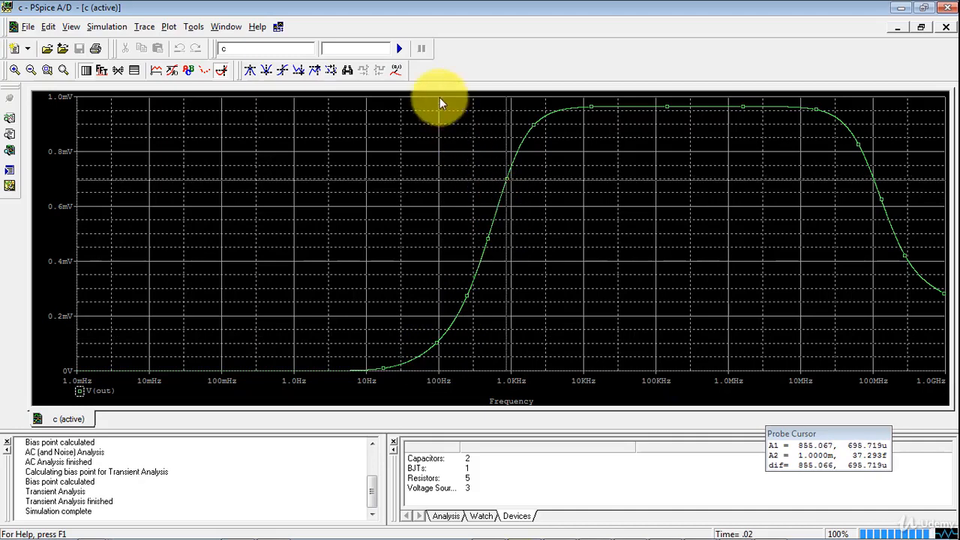
{"action": "left_click", "coordinate": [396, 70]}
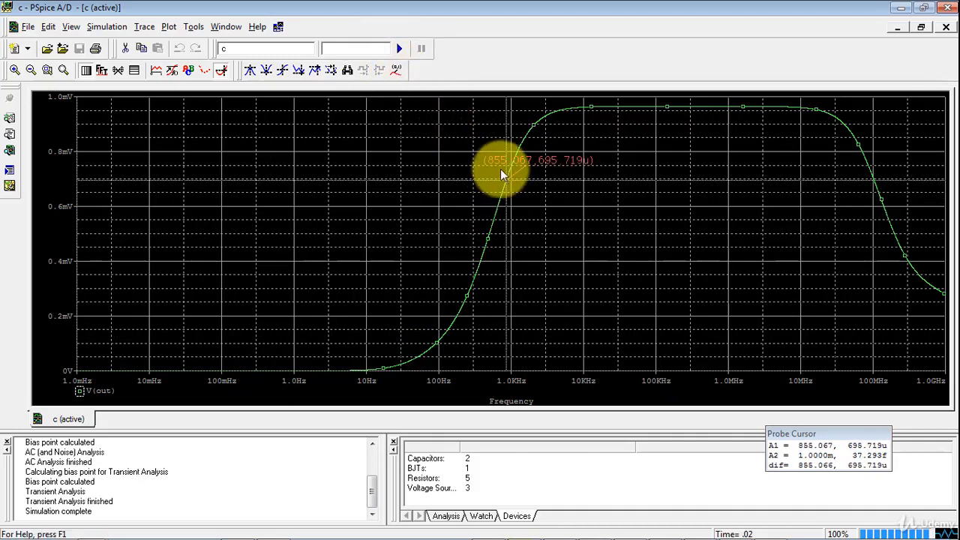